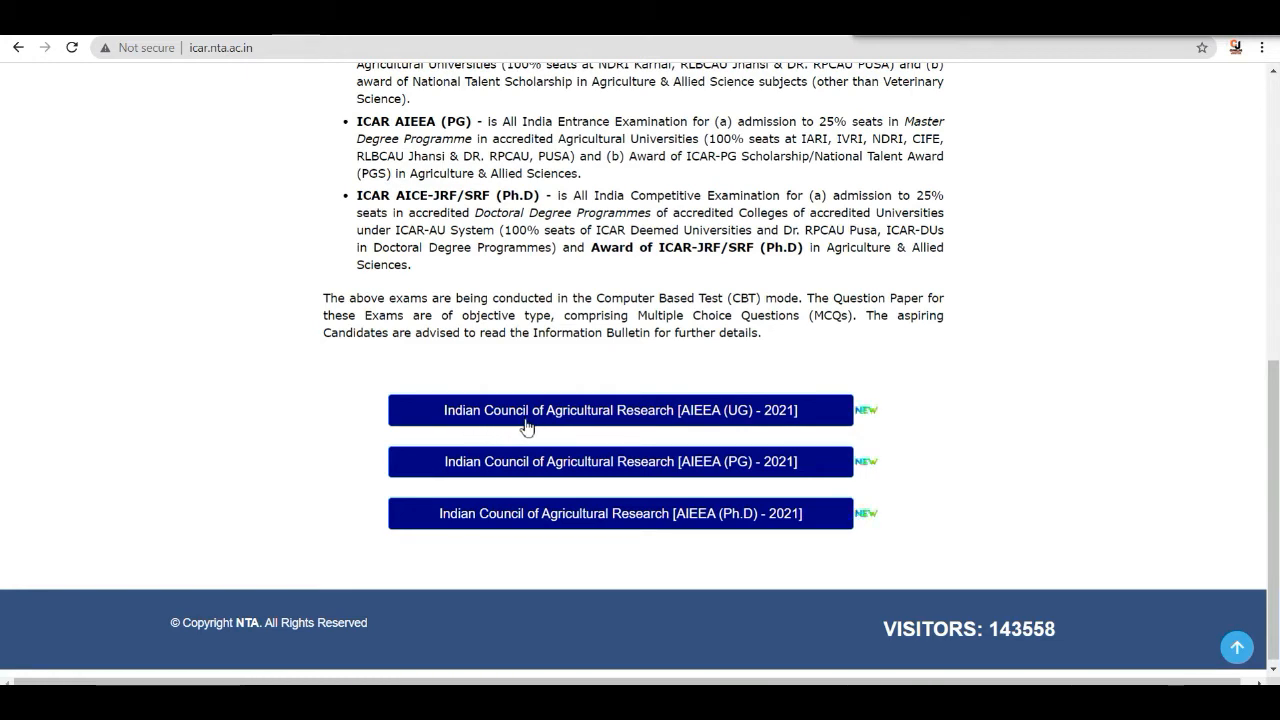
- Open the Indian Council of Agricultural Research [AIEEA (UG) - 2021] registration and start a new registration
left_click(698, 413)
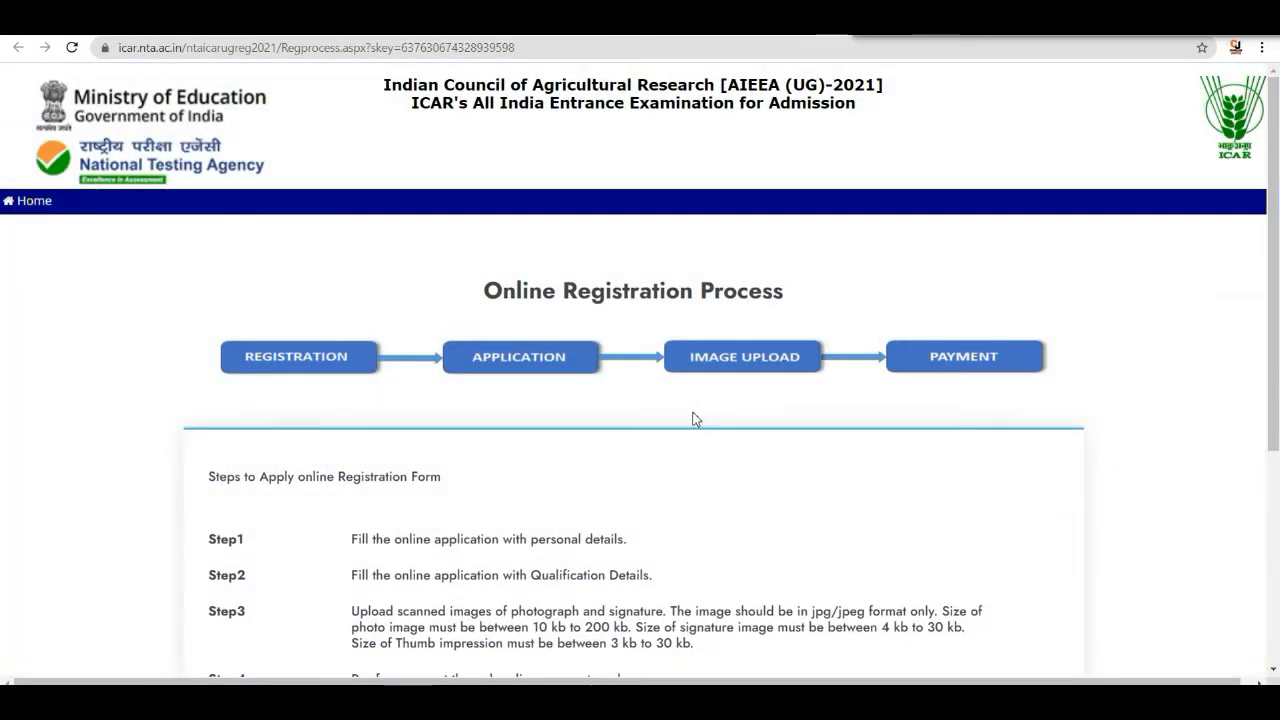
scroll(697, 420, "down", 2)
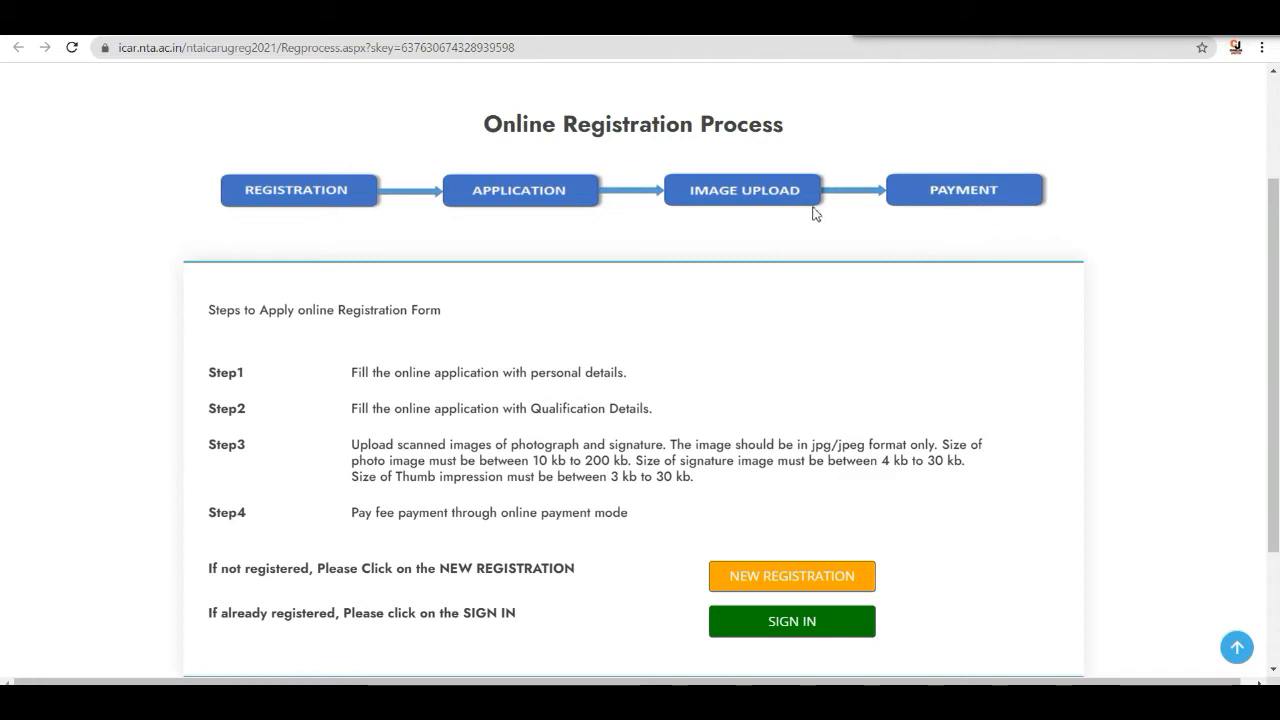
scroll(654, 268, "down", 2)
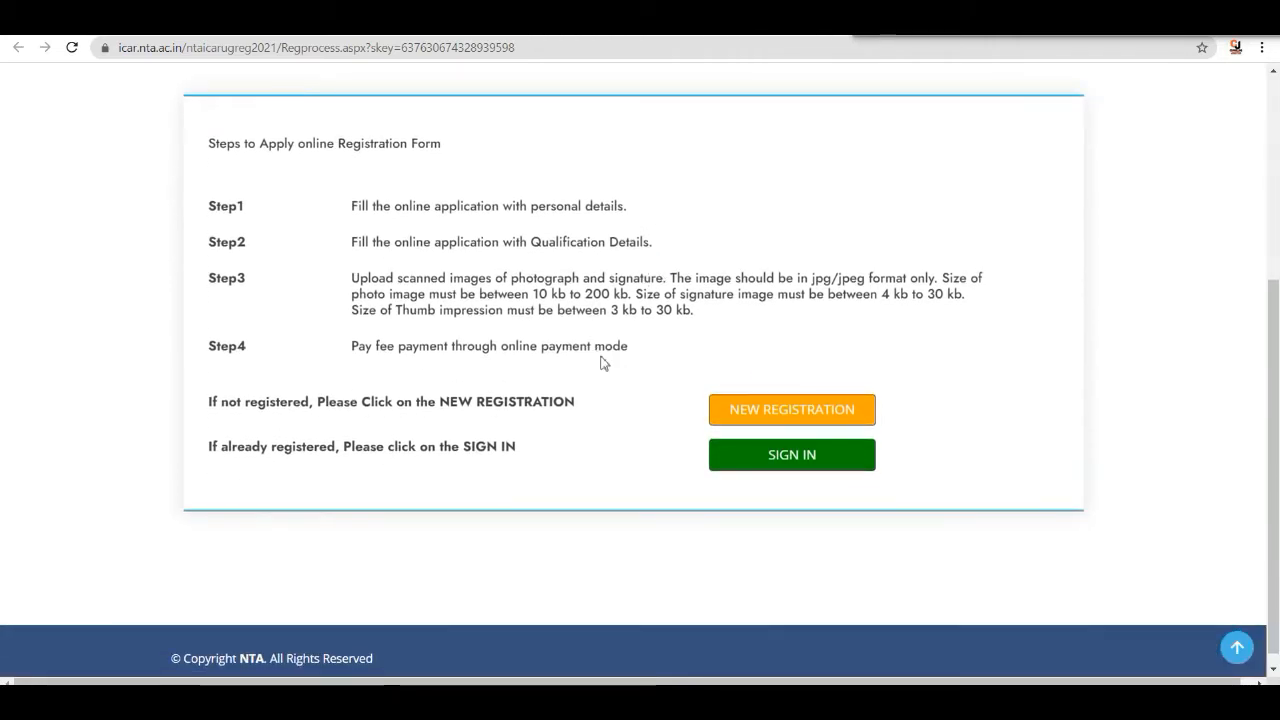
left_click(806, 424)
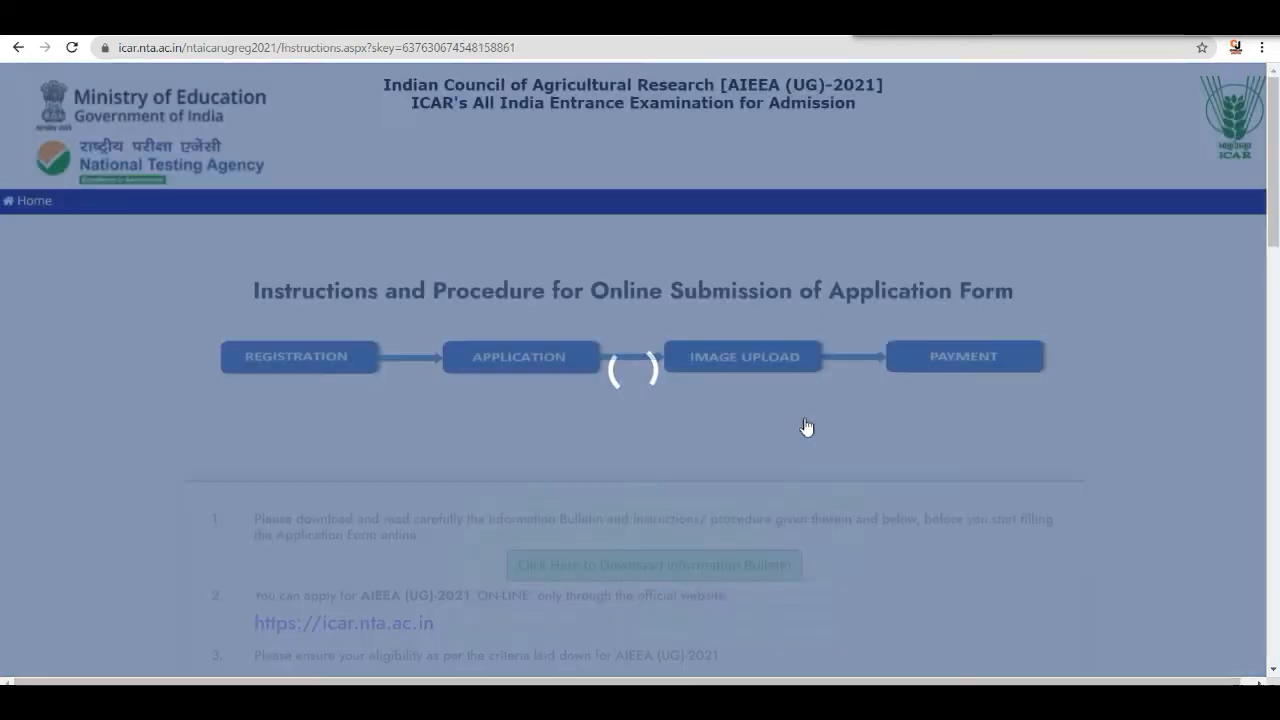
- Read through the instructions and procedure for online submission of the application form
scroll(740, 391, "down", 3)
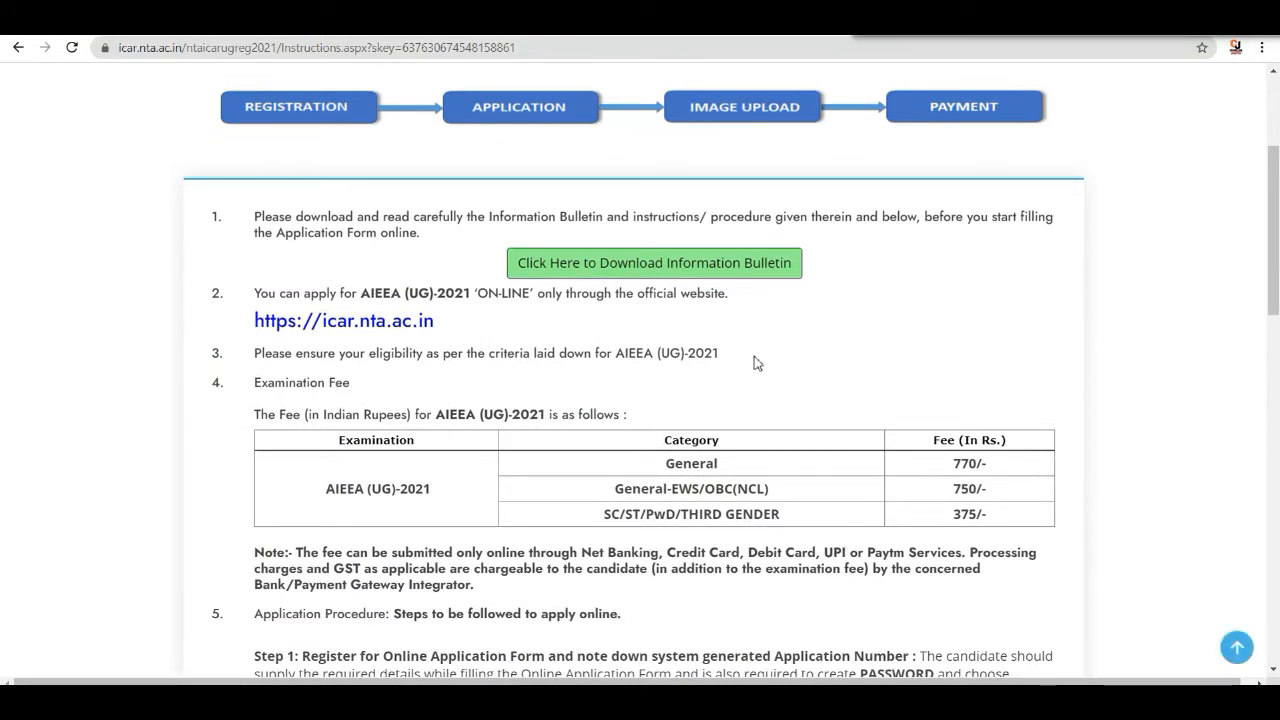
scroll(805, 358, "down", 1)
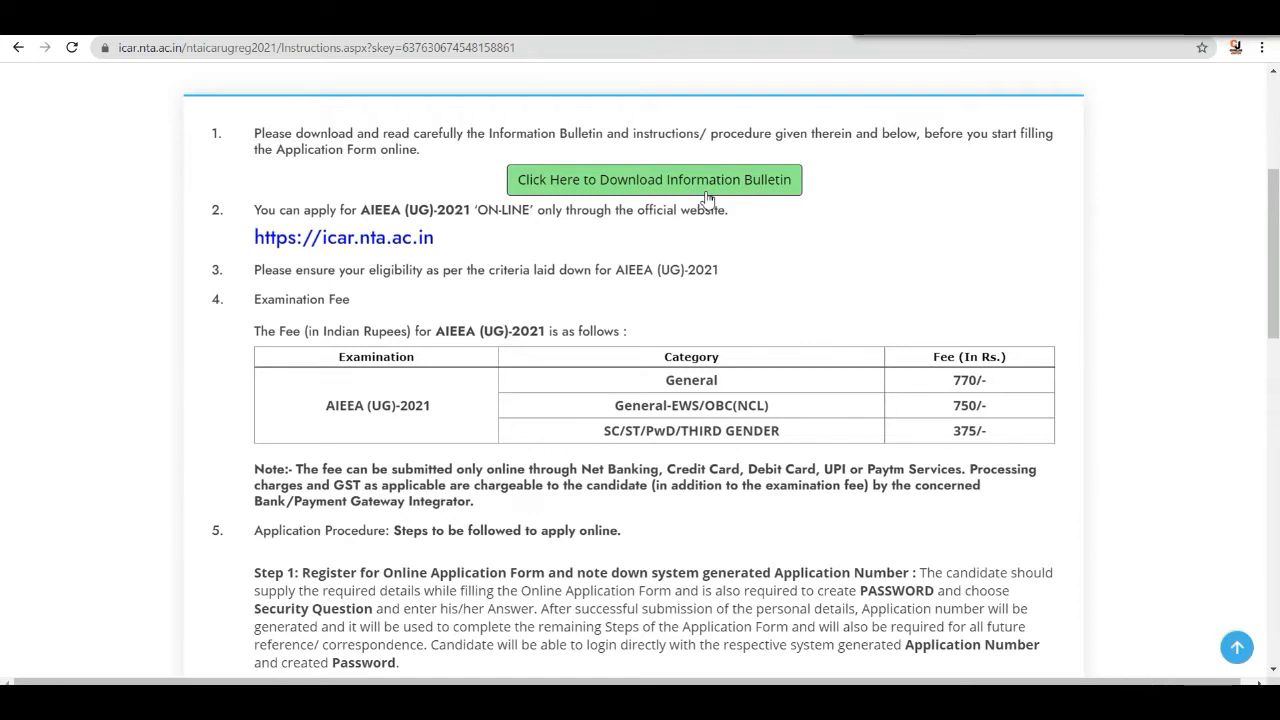
scroll(706, 198, "down", 3)
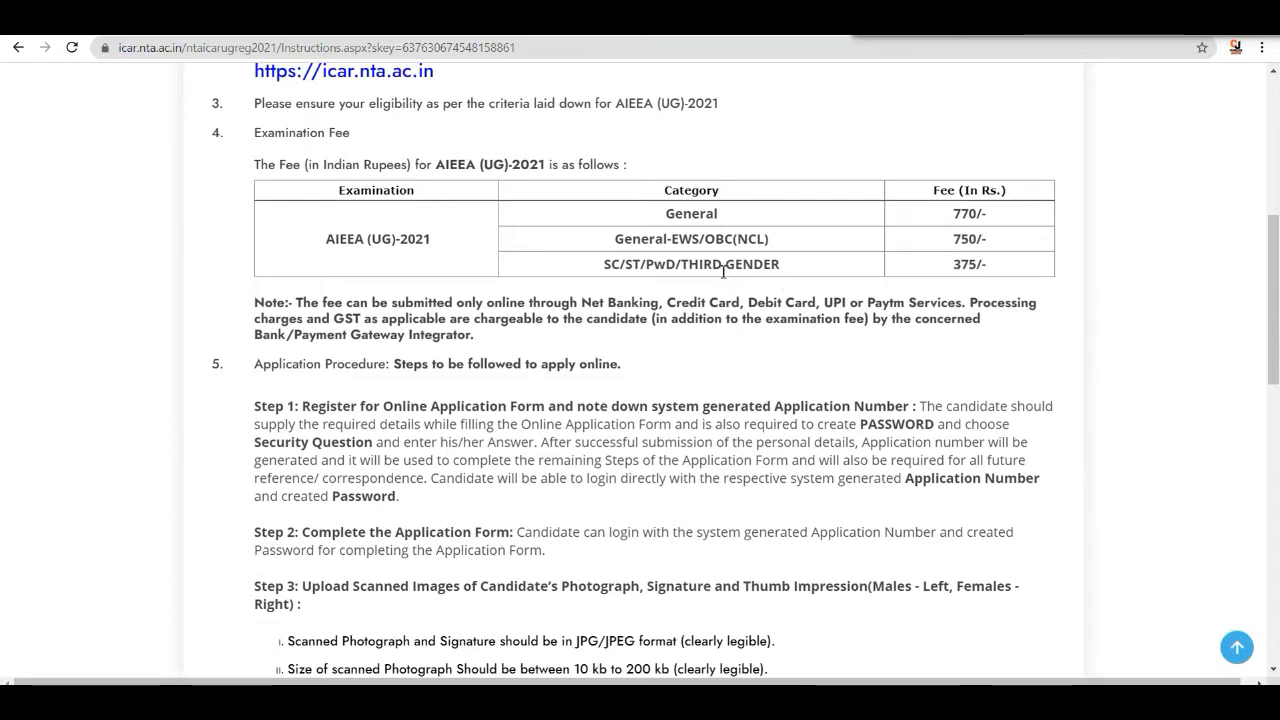
scroll(714, 268, "down", 3)
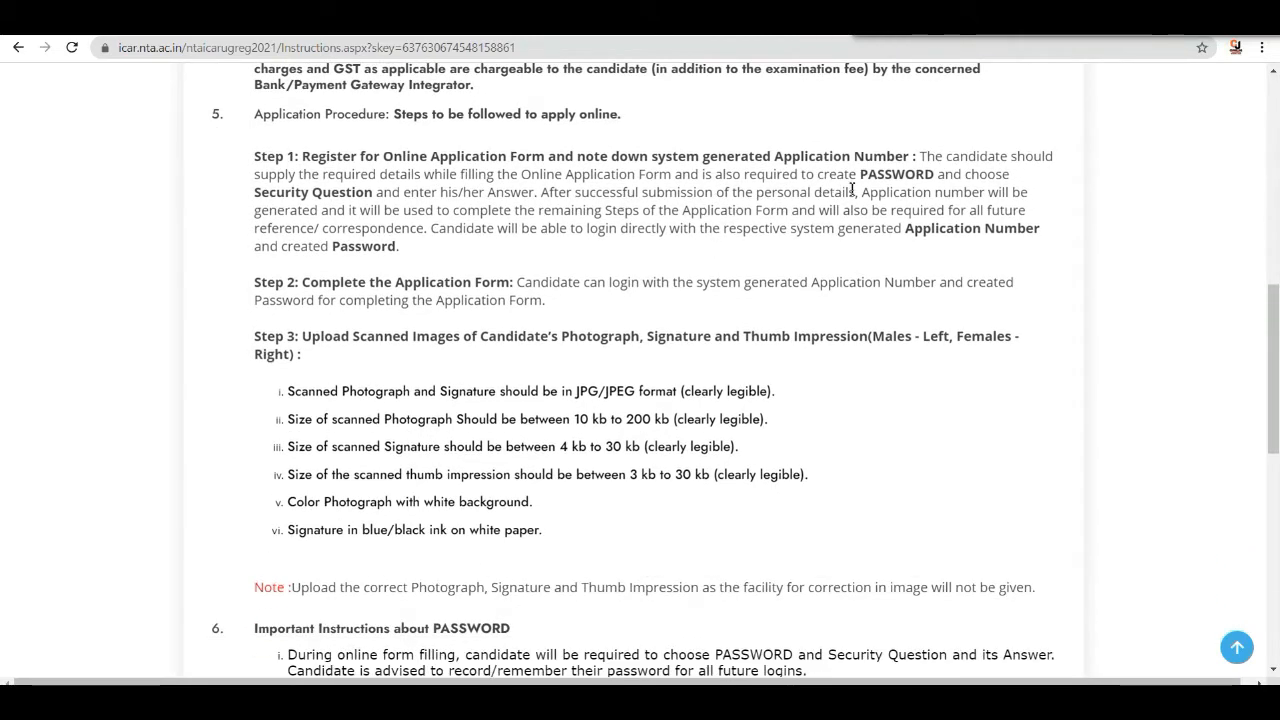
scroll(707, 217, "down", 2)
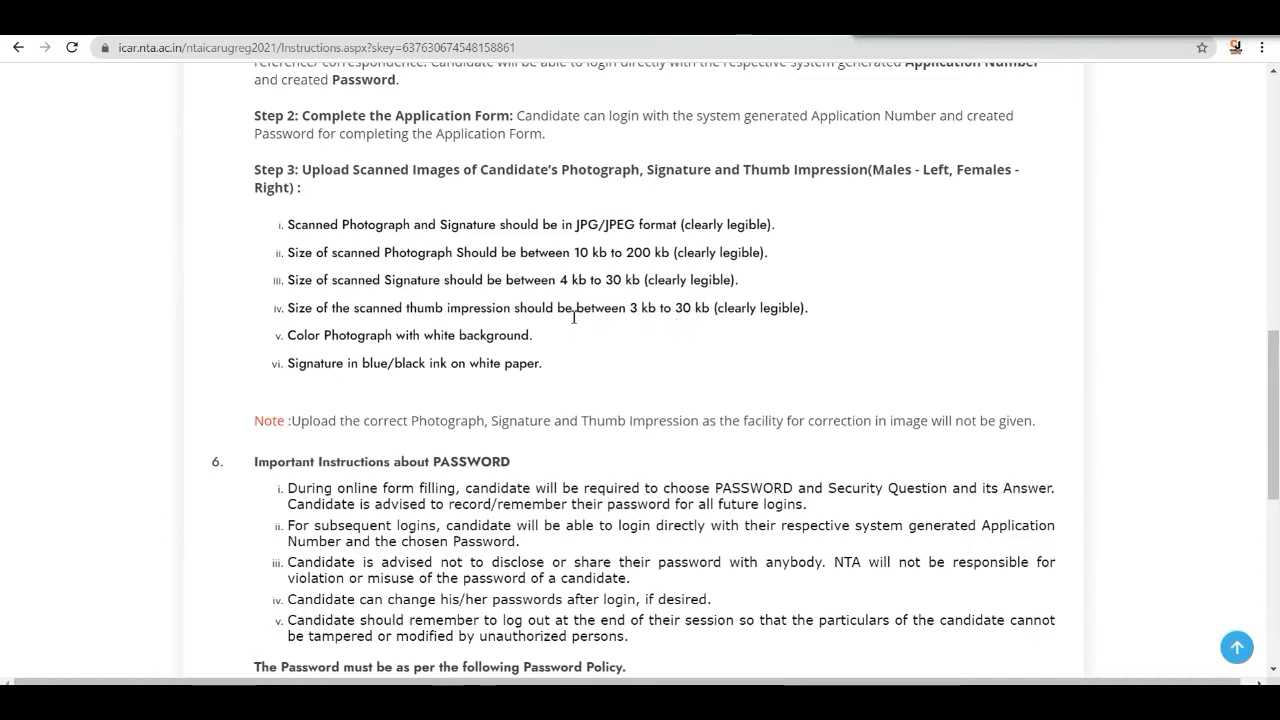
scroll(568, 314, "down", 1)
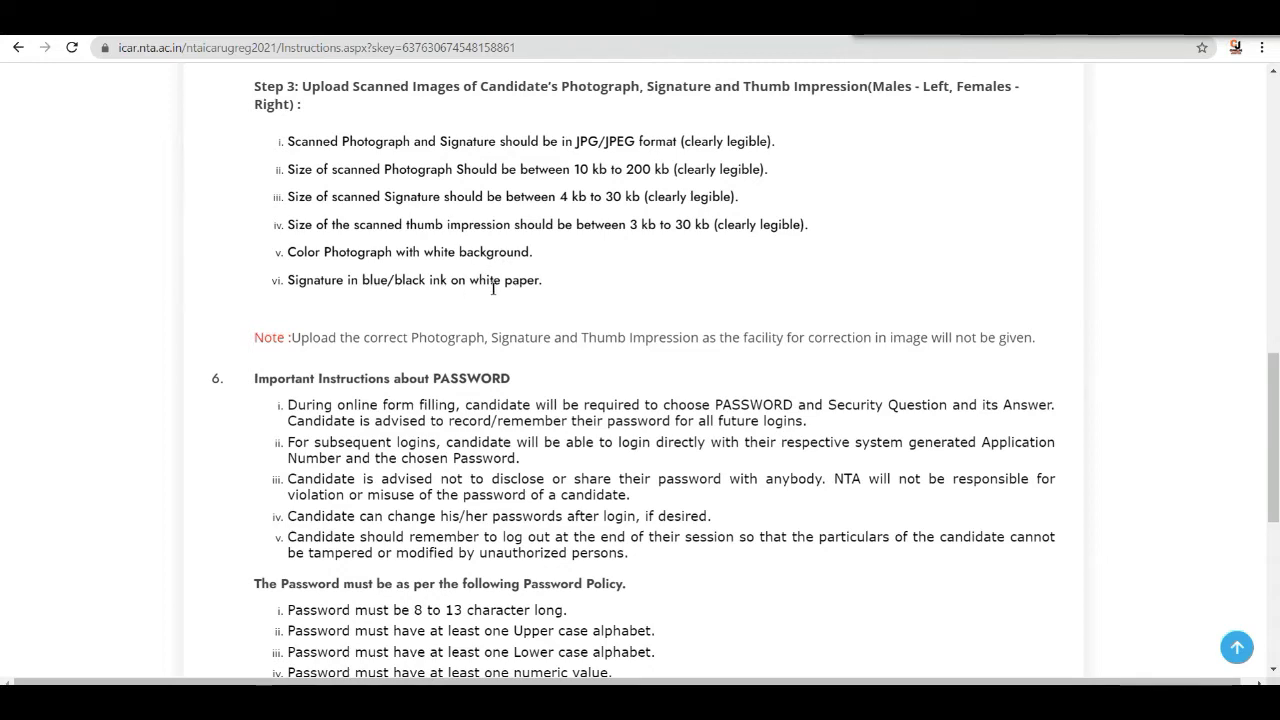
scroll(493, 294, "down", 1)
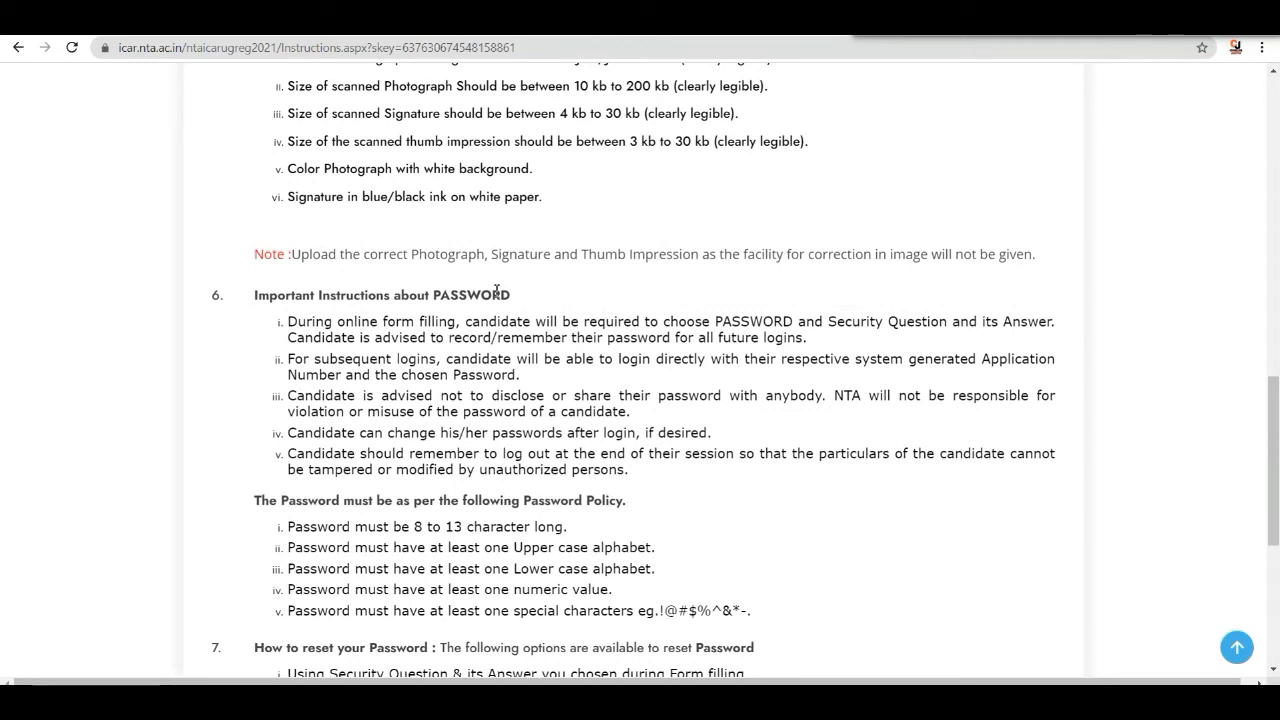
scroll(510, 291, "down", 1)
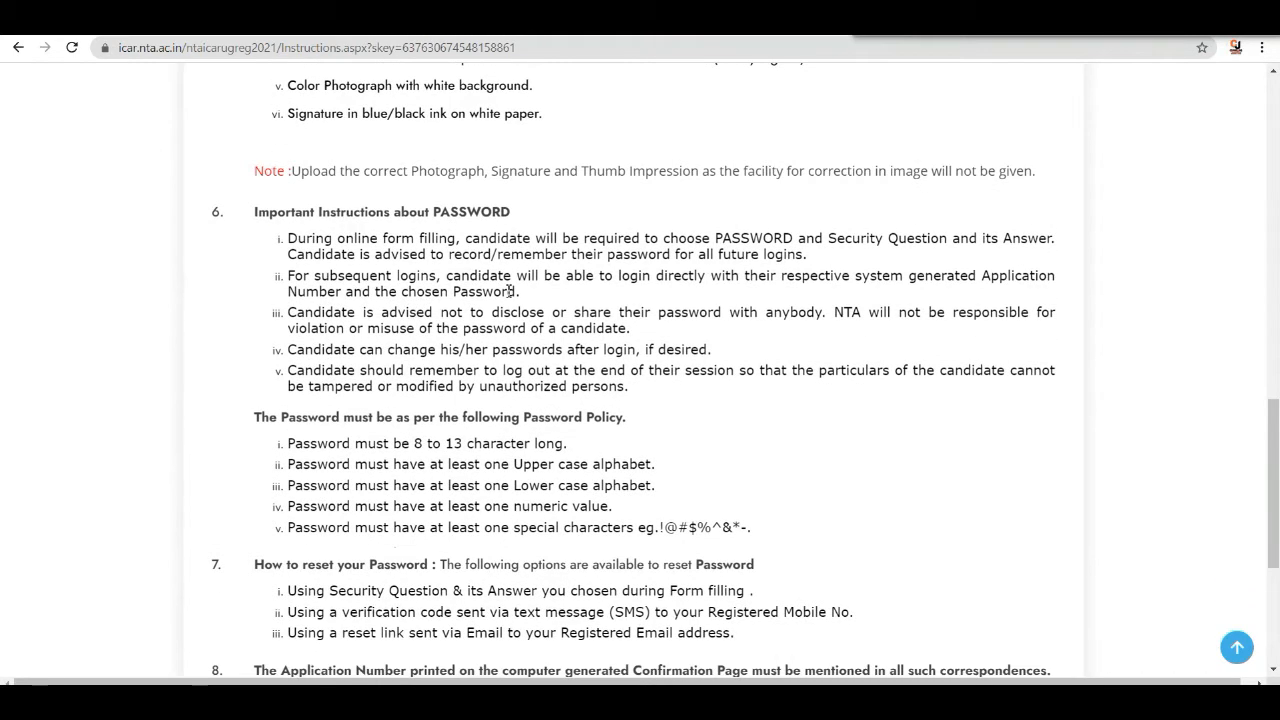
scroll(677, 294, "down", 2)
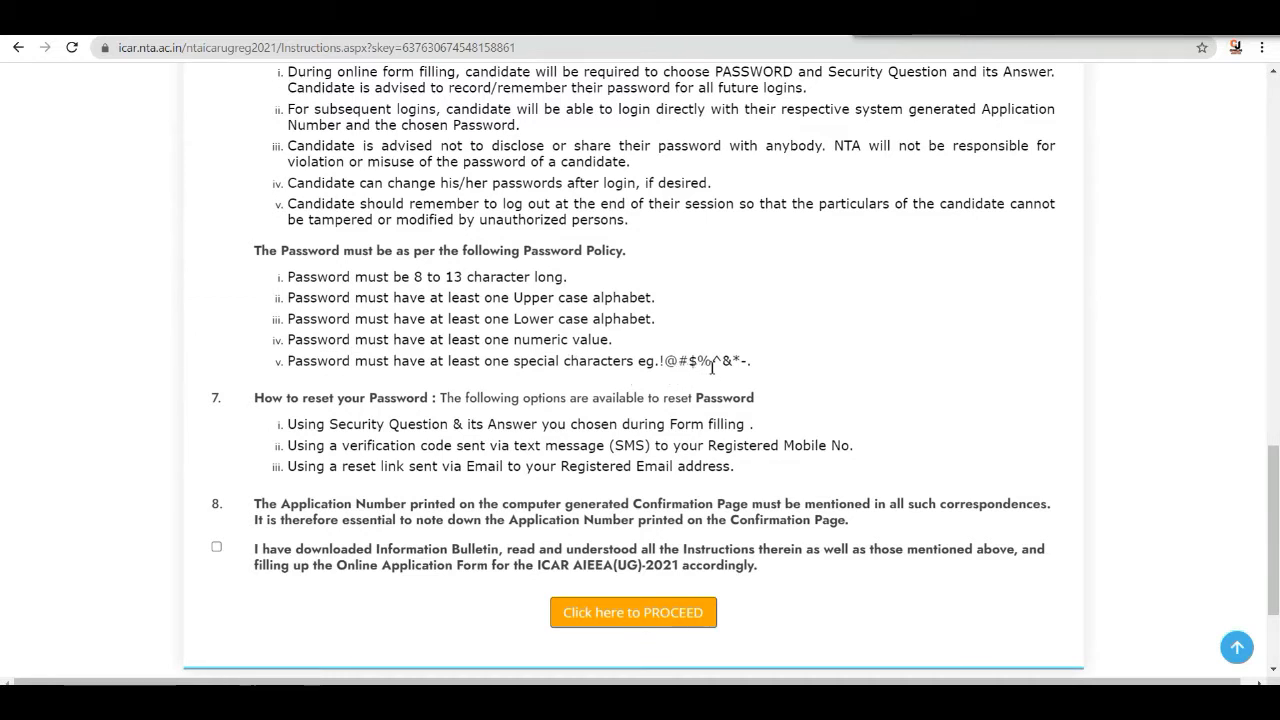
scroll(603, 355, "down", 2)
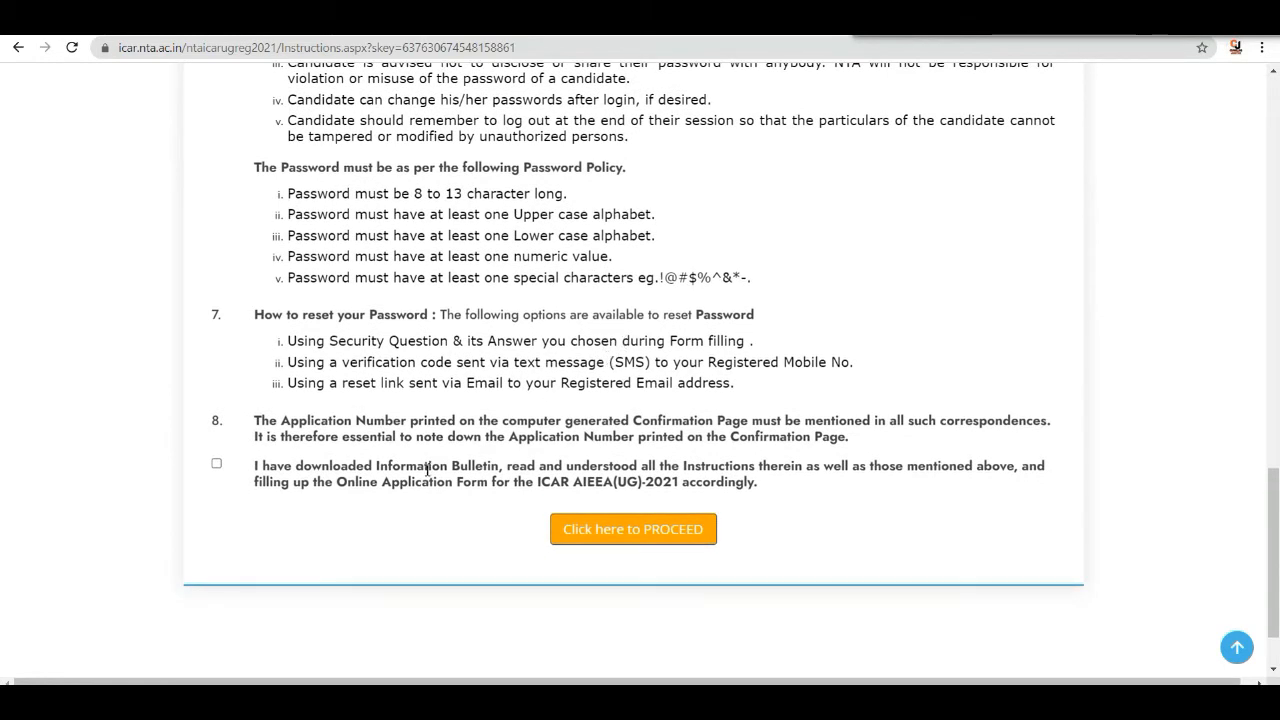
- Accept the declaration about reading the Information Bulletin and proceed to the application form
left_click(216, 463)
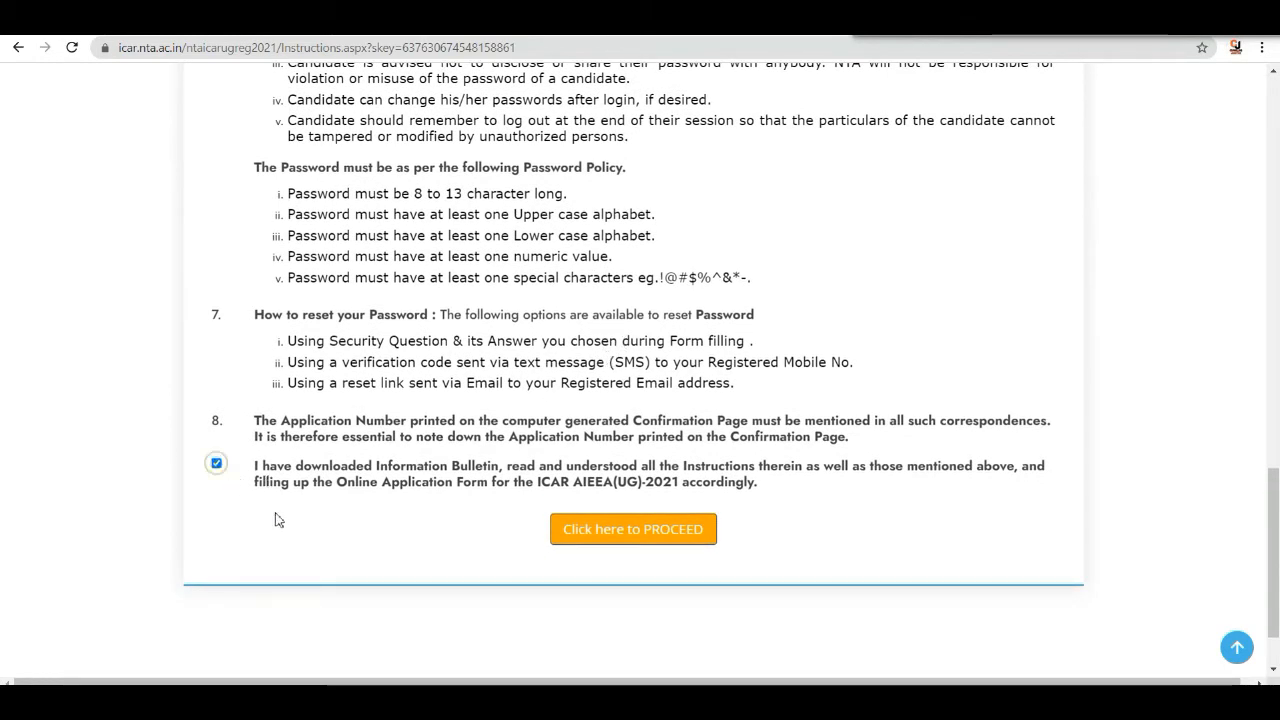
left_click(632, 530)
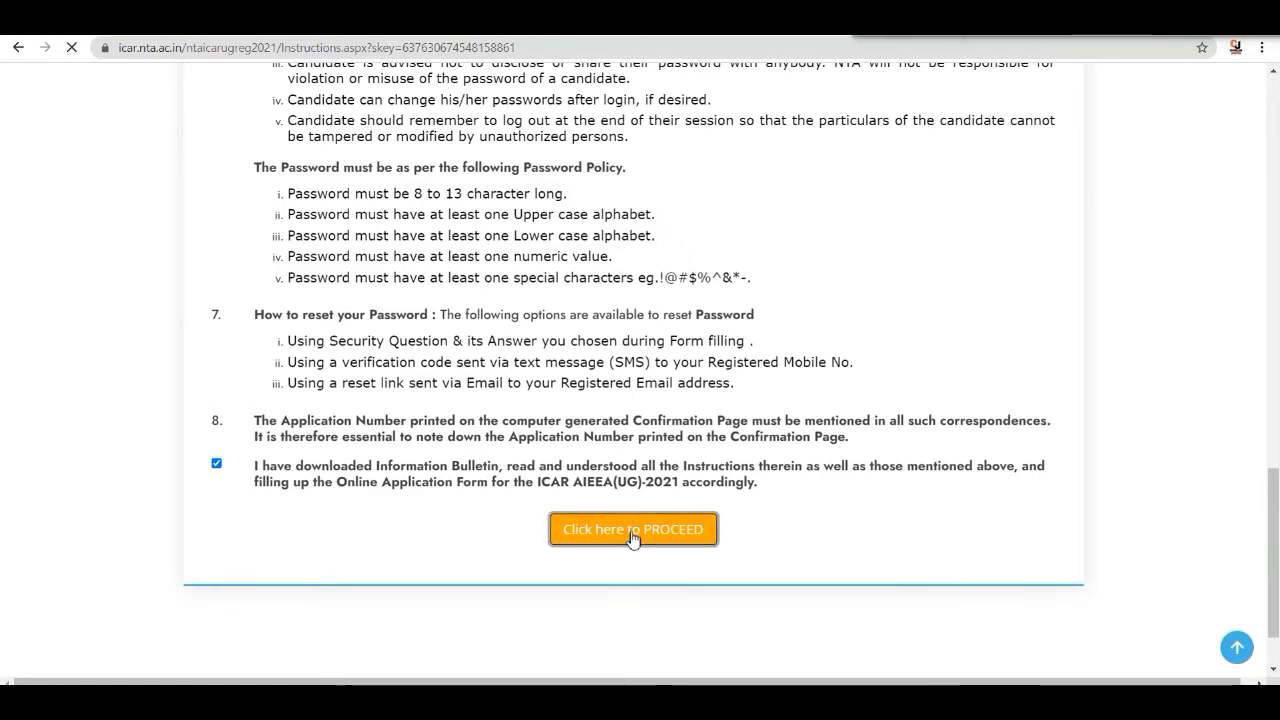
- Set the Identity Type in the personal details to AADHAAR CARD (LAST 04 DIGITS ONLY)
scroll(660, 509, "down", 3)
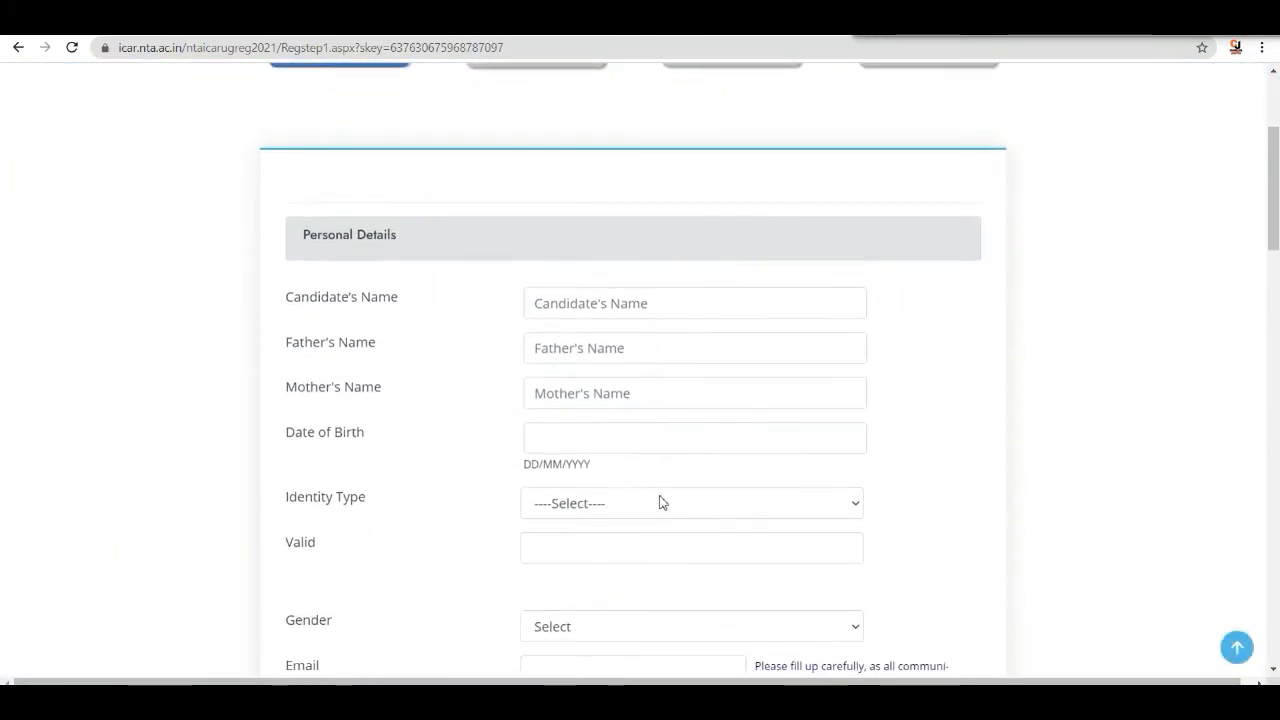
scroll(662, 494, "down", 1)
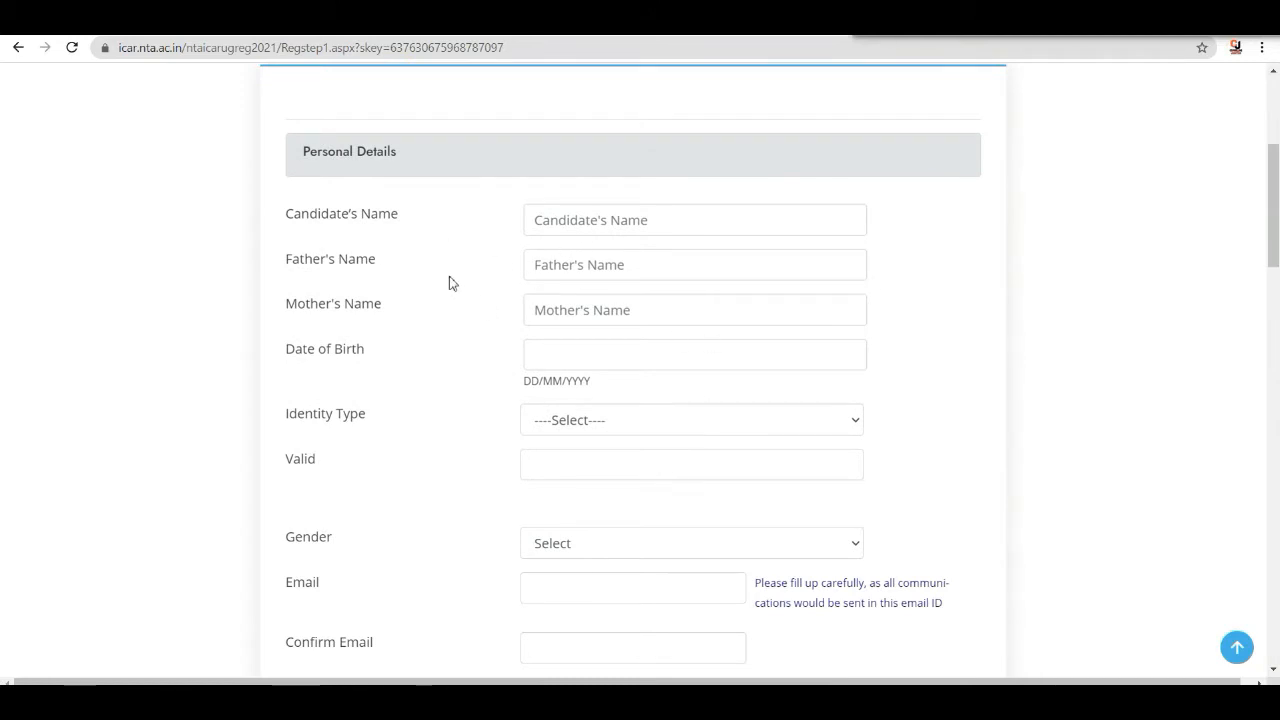
scroll(552, 318, "down", 1)
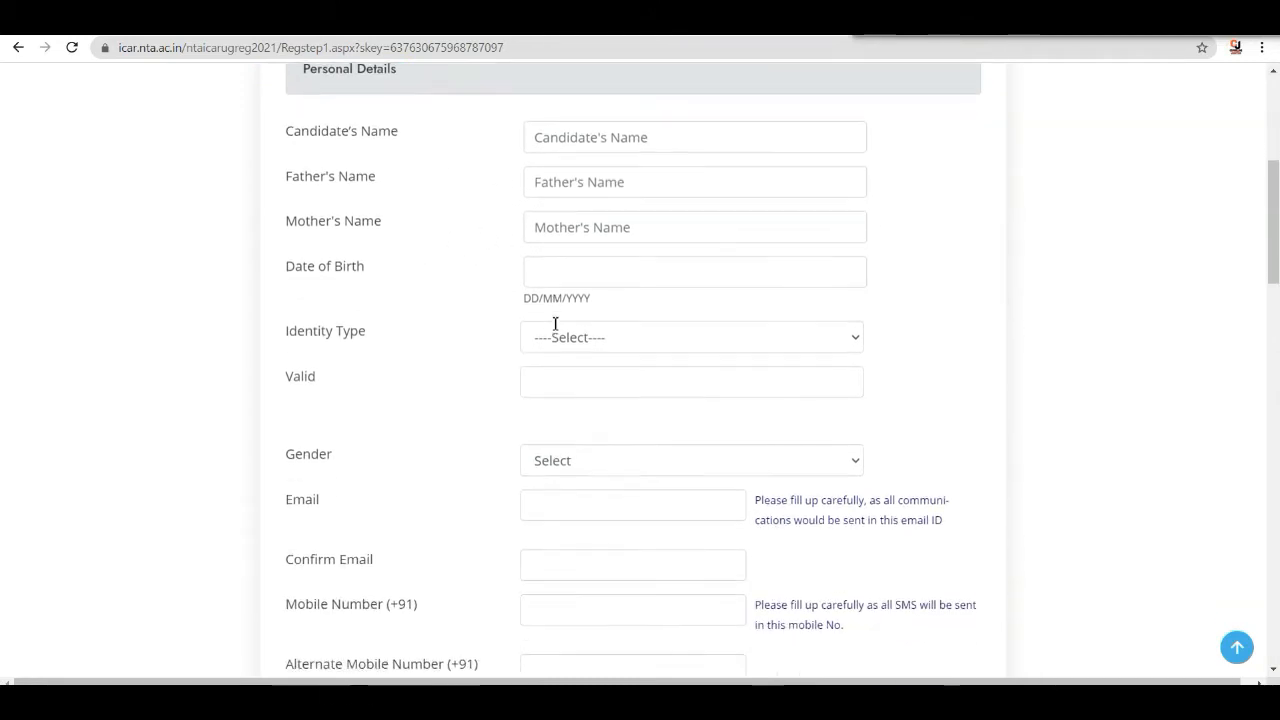
scroll(600, 303, "down", 2)
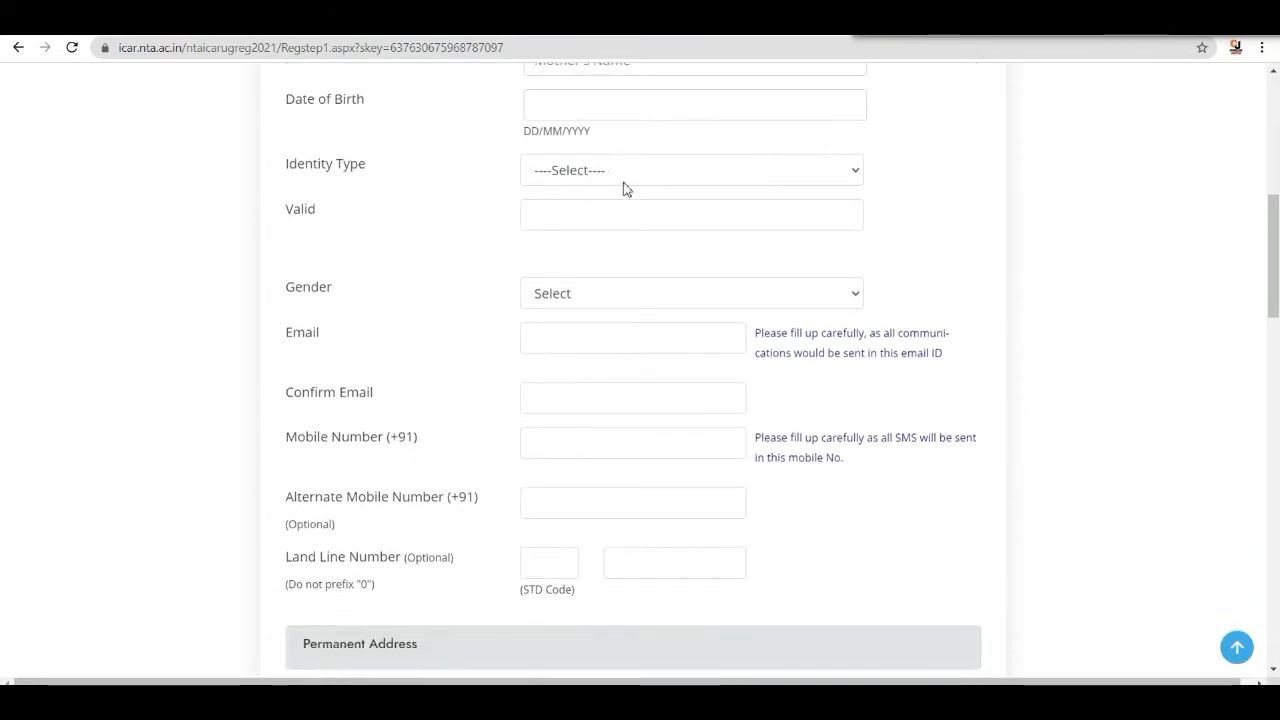
left_click(658, 172)
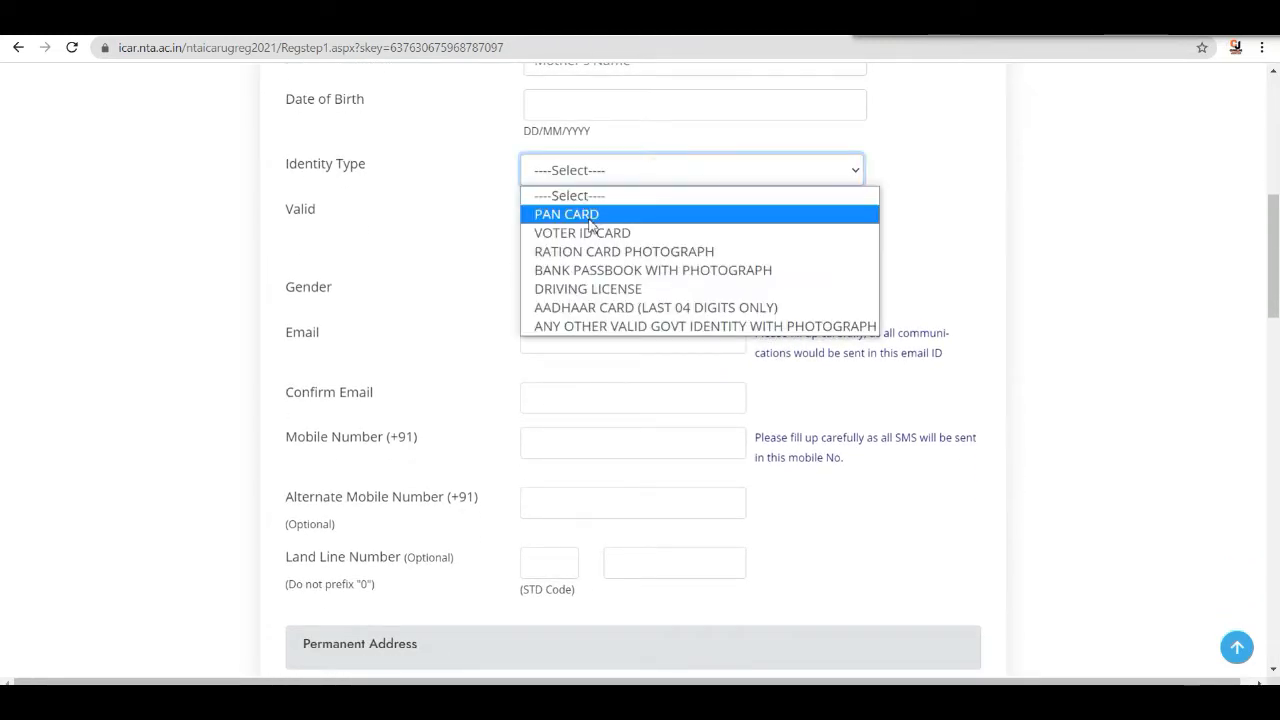
left_click(594, 310)
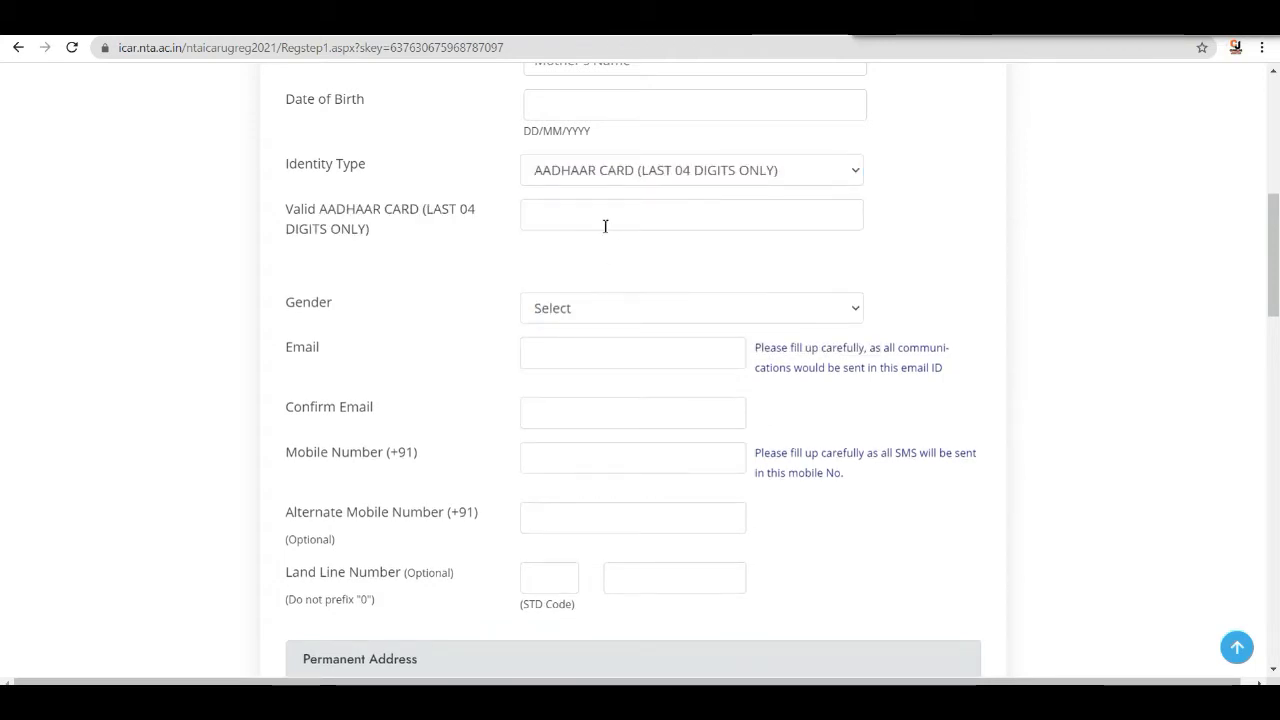
- Review the remaining registration form sections, from contact details and addresses down to the declaration and Submit
scroll(604, 217, "down", 1)
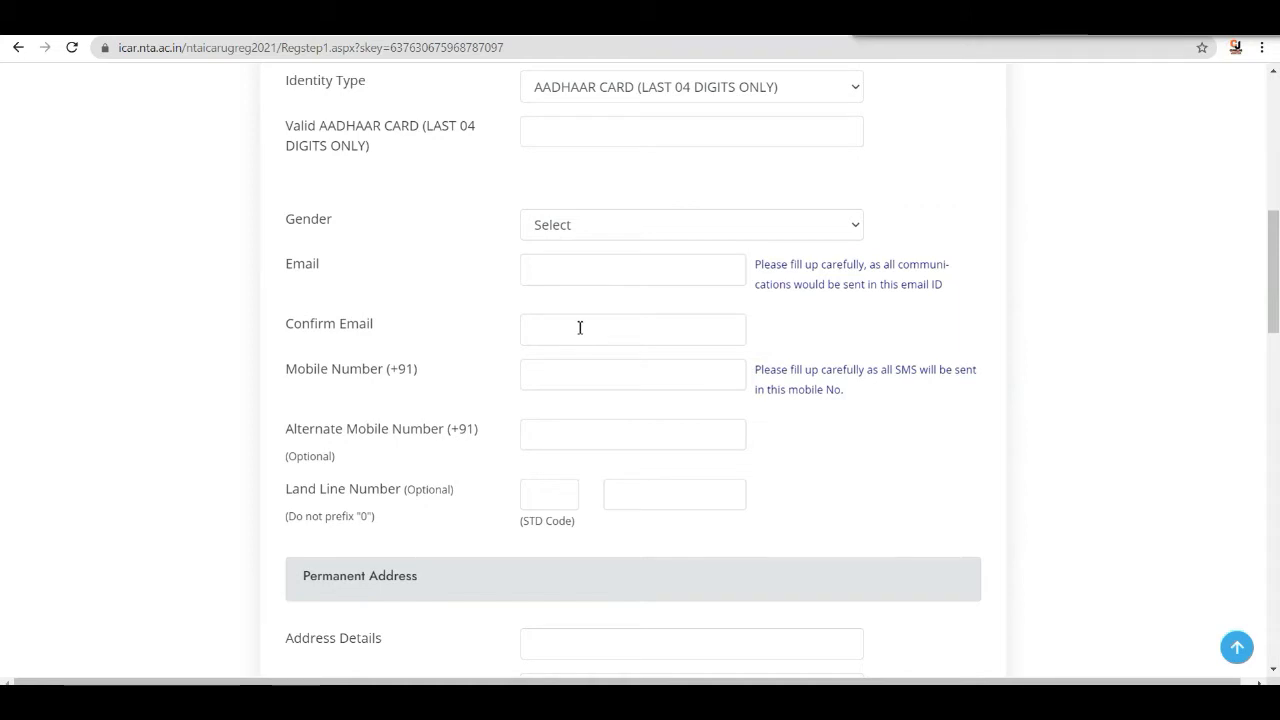
scroll(580, 327, "down", 1)
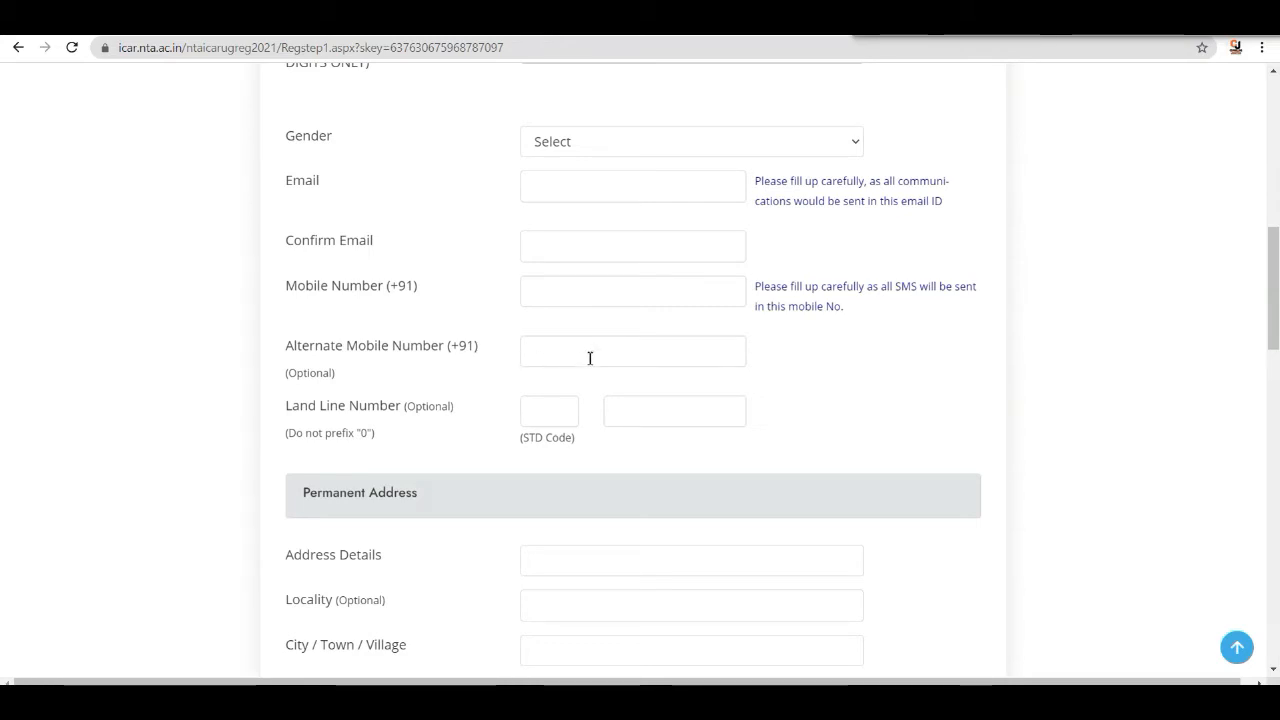
scroll(590, 358, "down", 3)
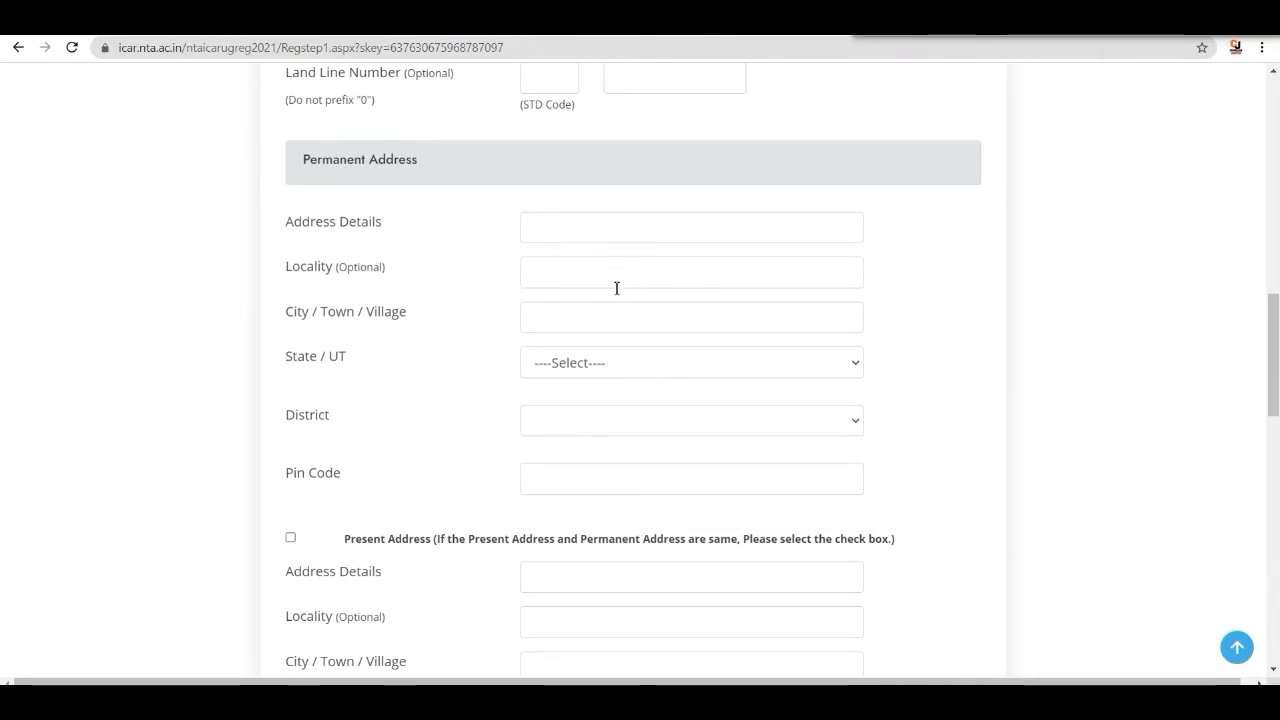
scroll(597, 277, "down", 3)
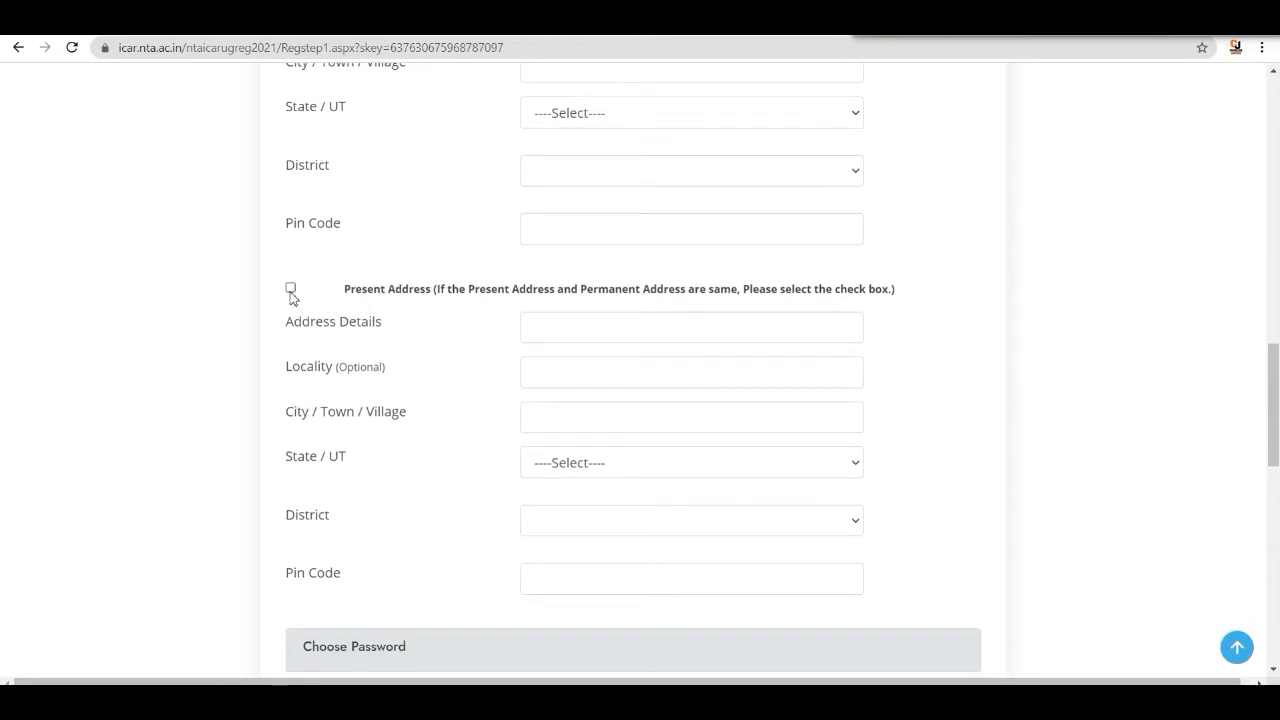
scroll(469, 307, "down", 5)
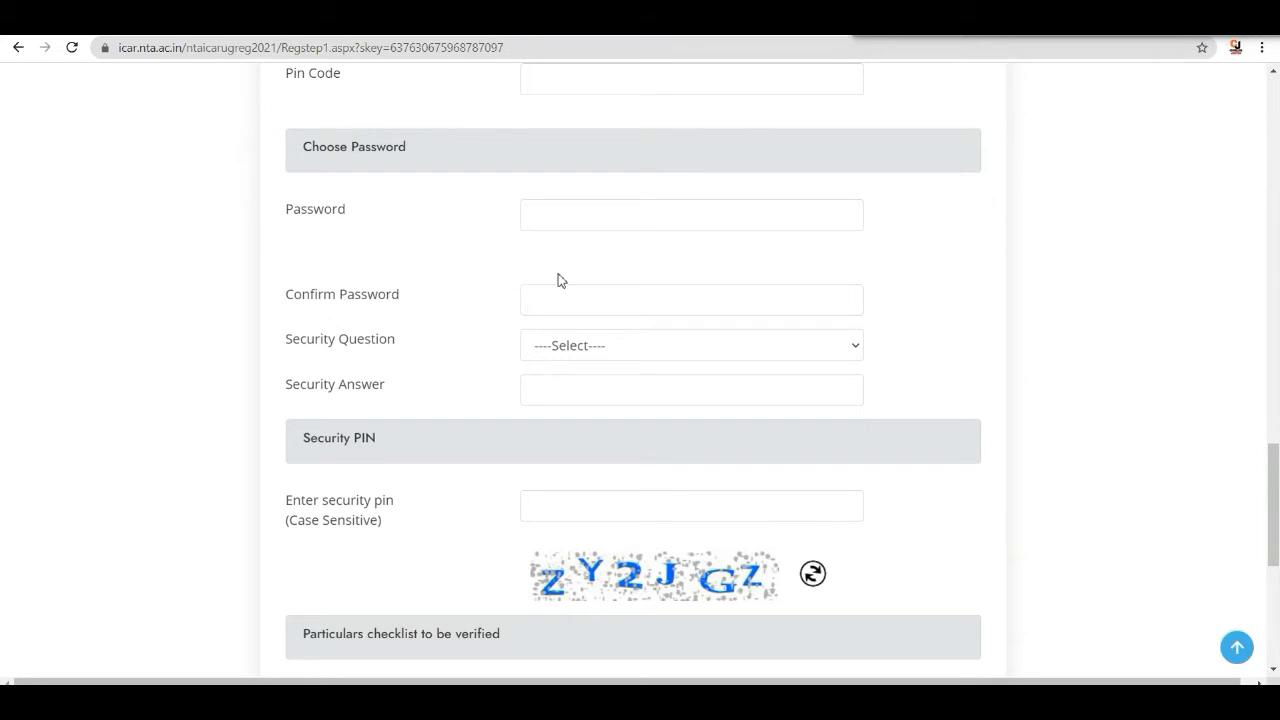
scroll(500, 292, "down", 2)
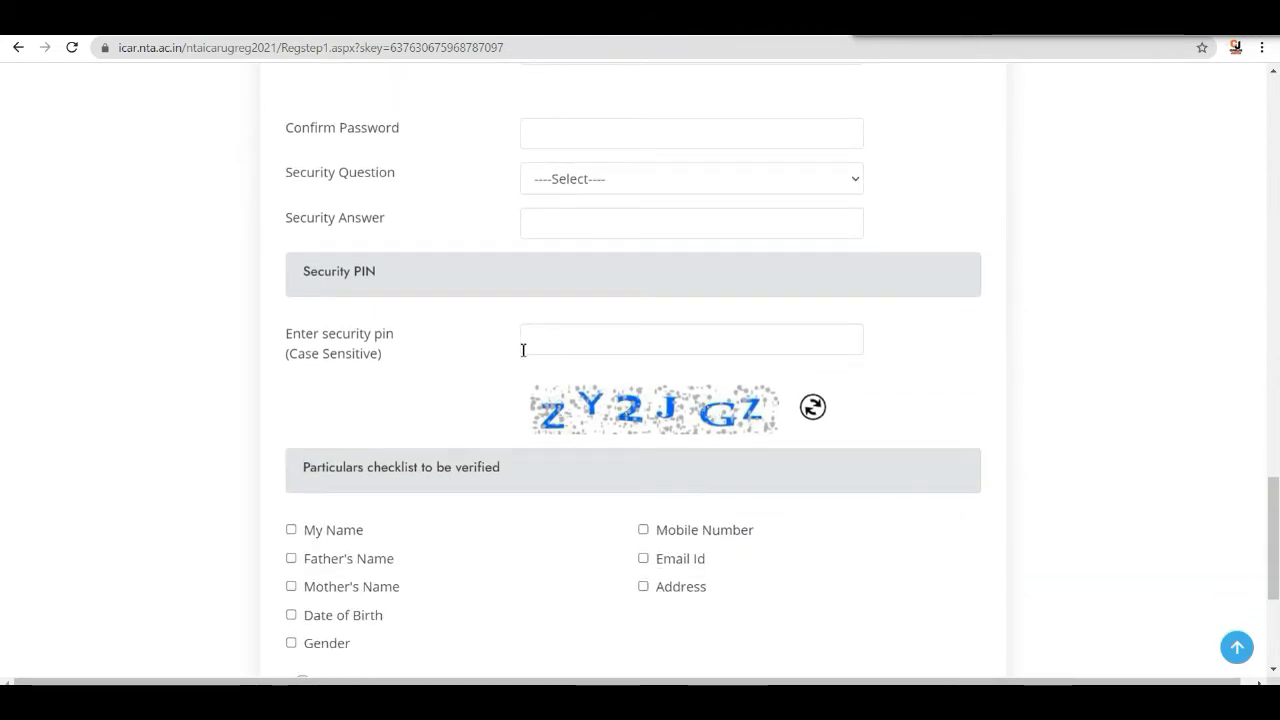
scroll(522, 350, "down", 3)
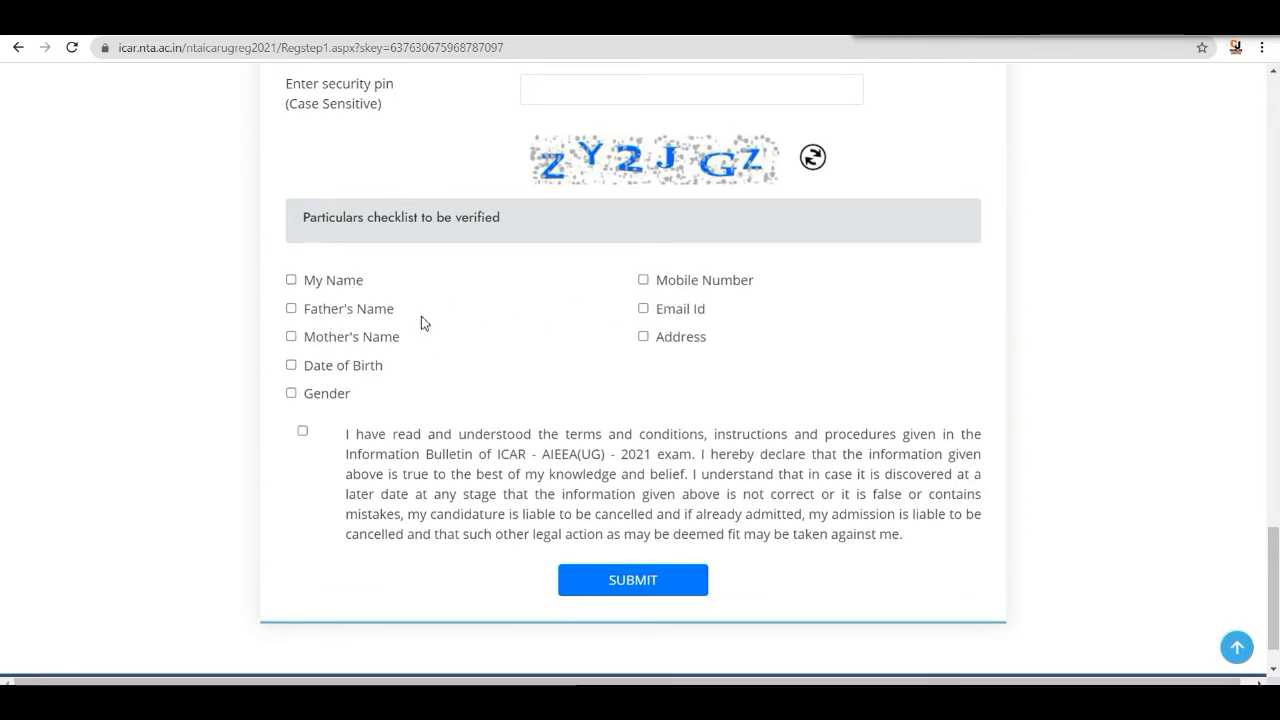
scroll(443, 311, "up", 15)
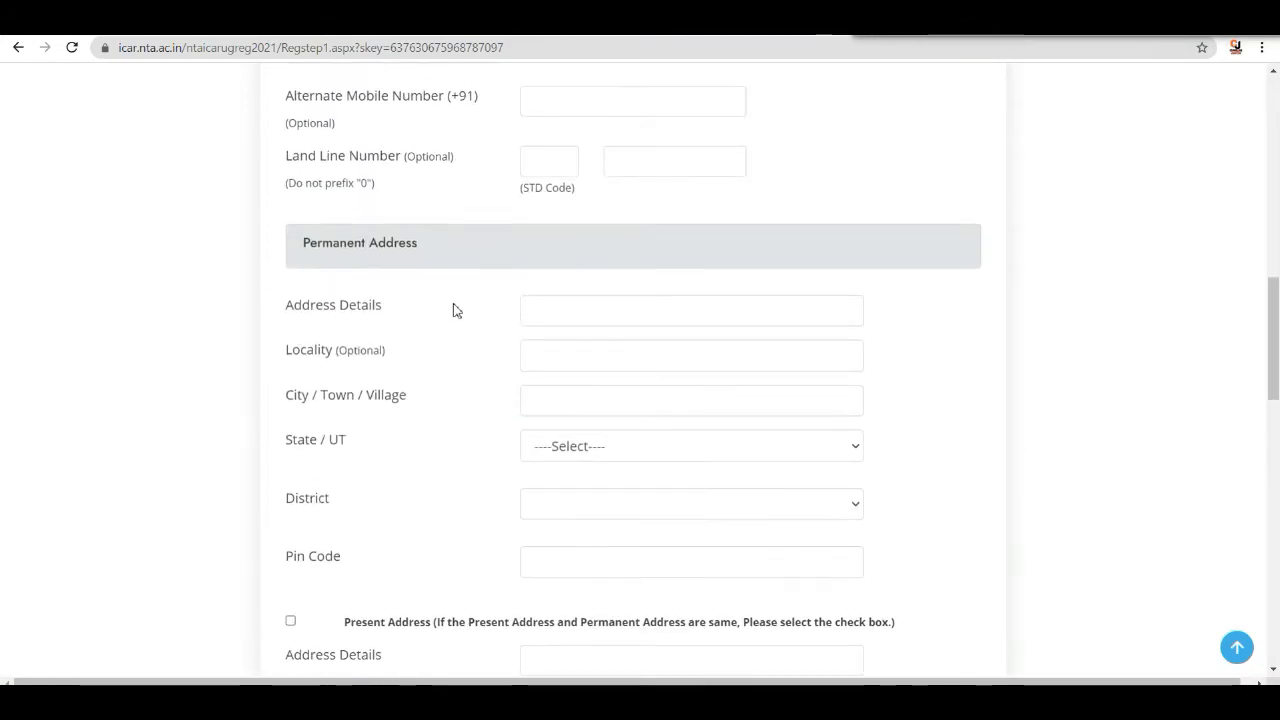
scroll(453, 310, "up", 5)
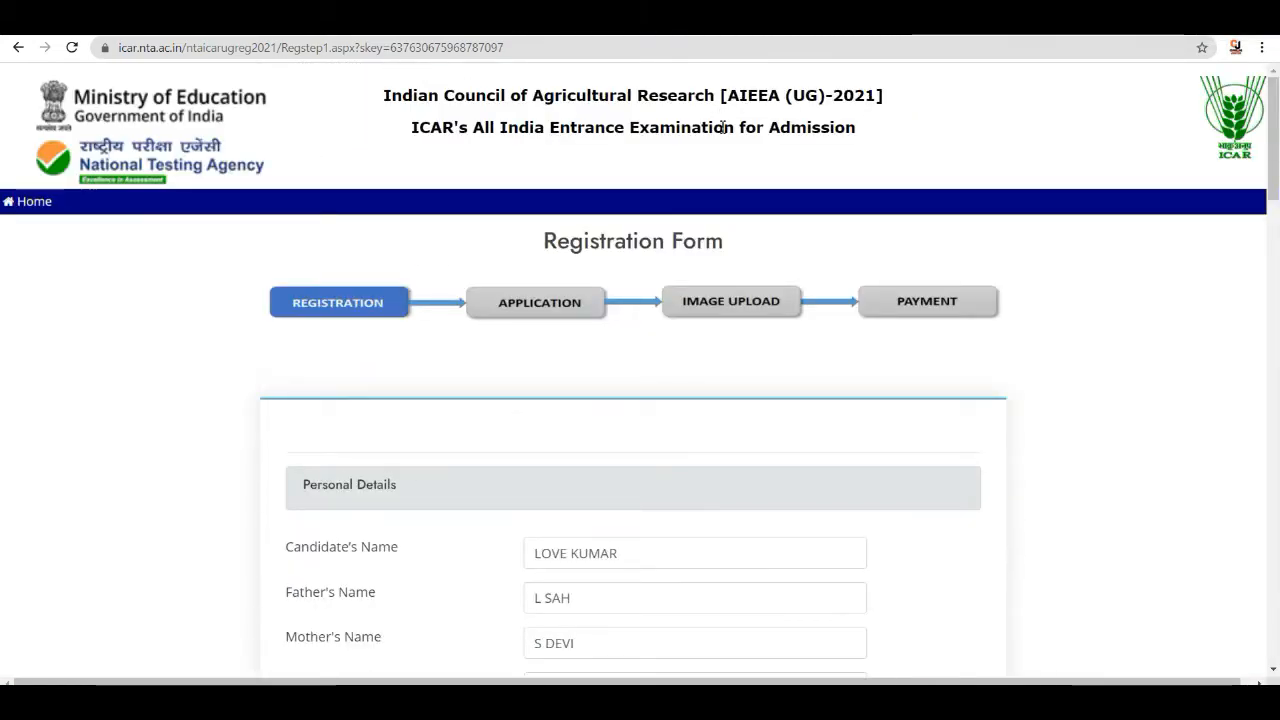
- Reopen the Identity Type list on the filled form and keep AADHAAR CARD (LAST 04 DIGITS ONLY)
scroll(699, 271, "down", 5)
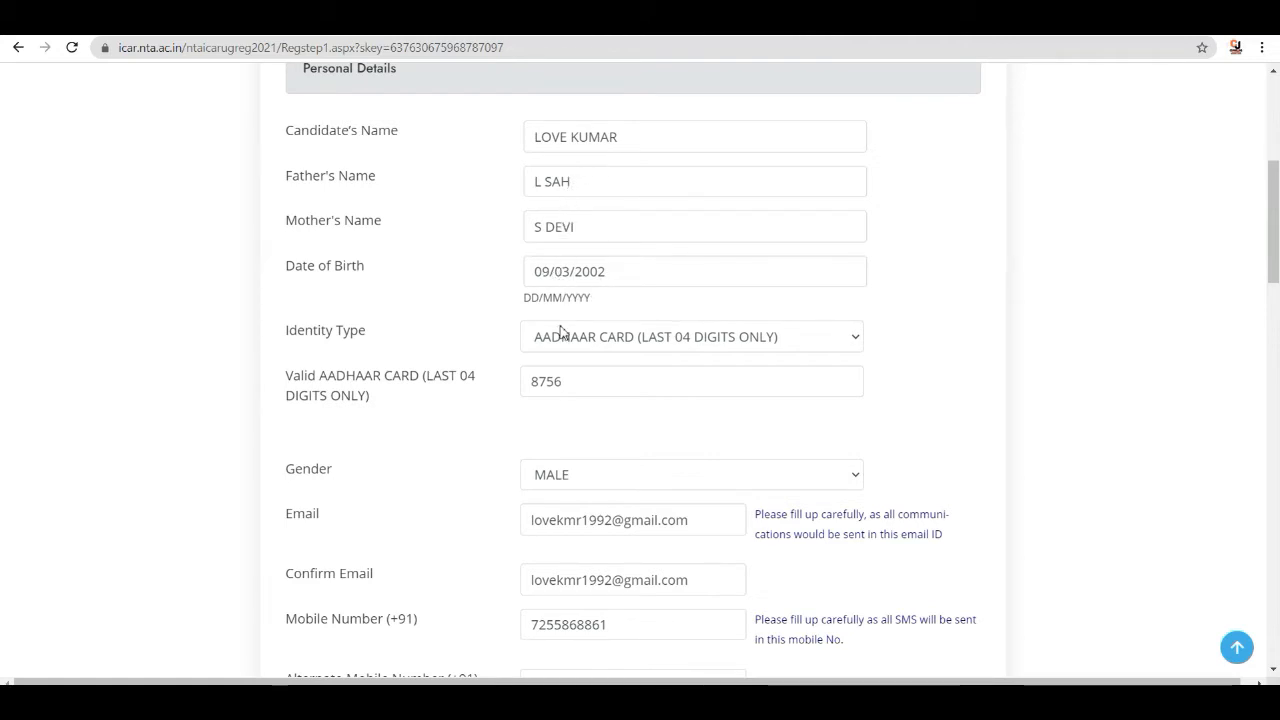
left_click(826, 337)
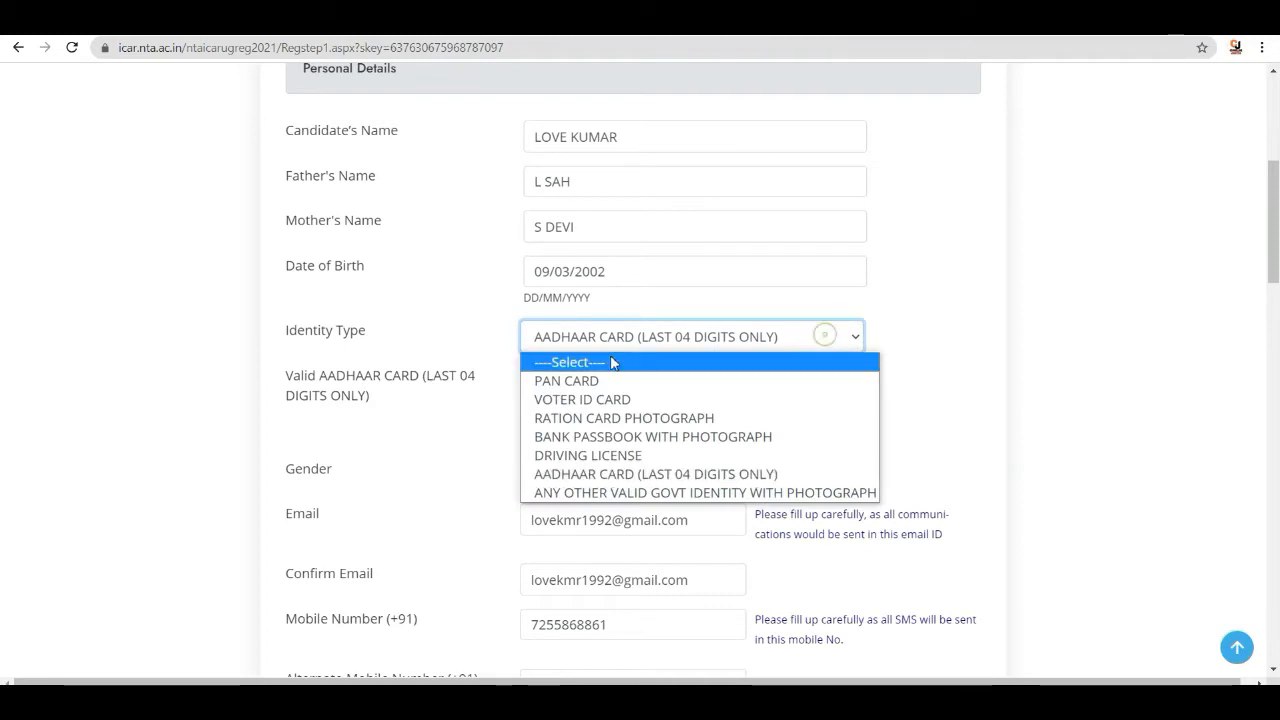
left_click(613, 476)
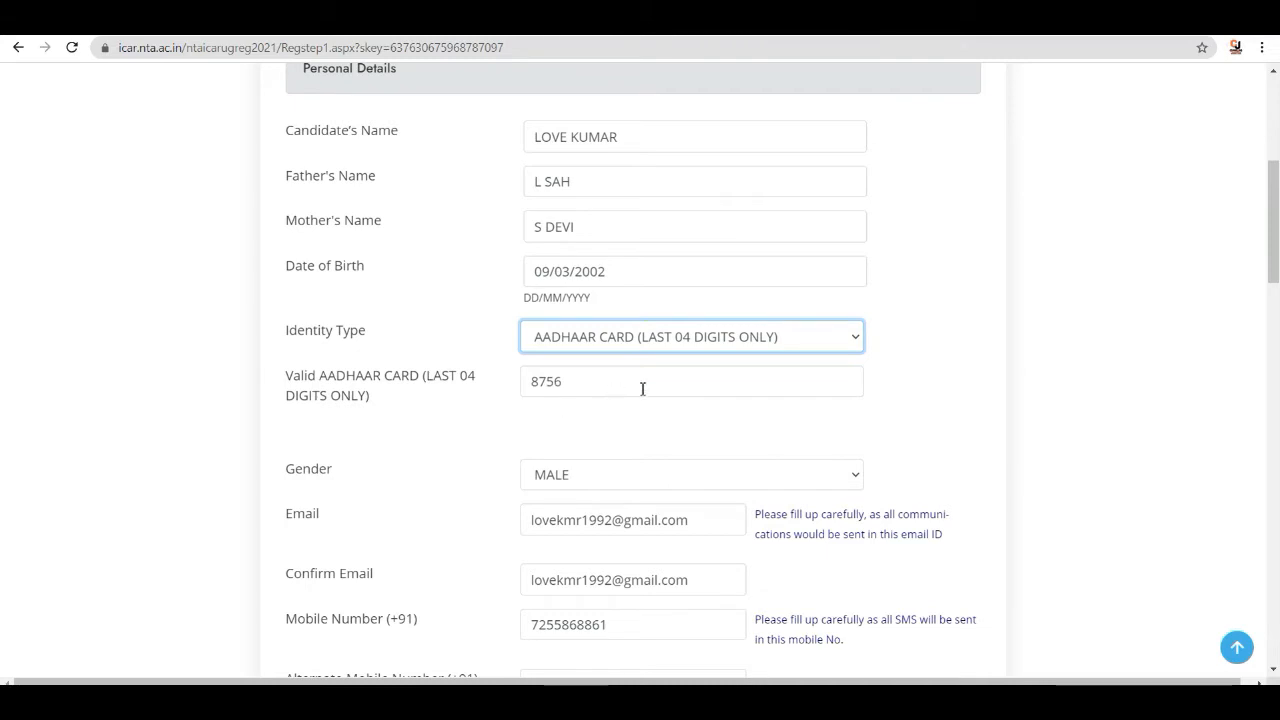
scroll(643, 390, "down", 2)
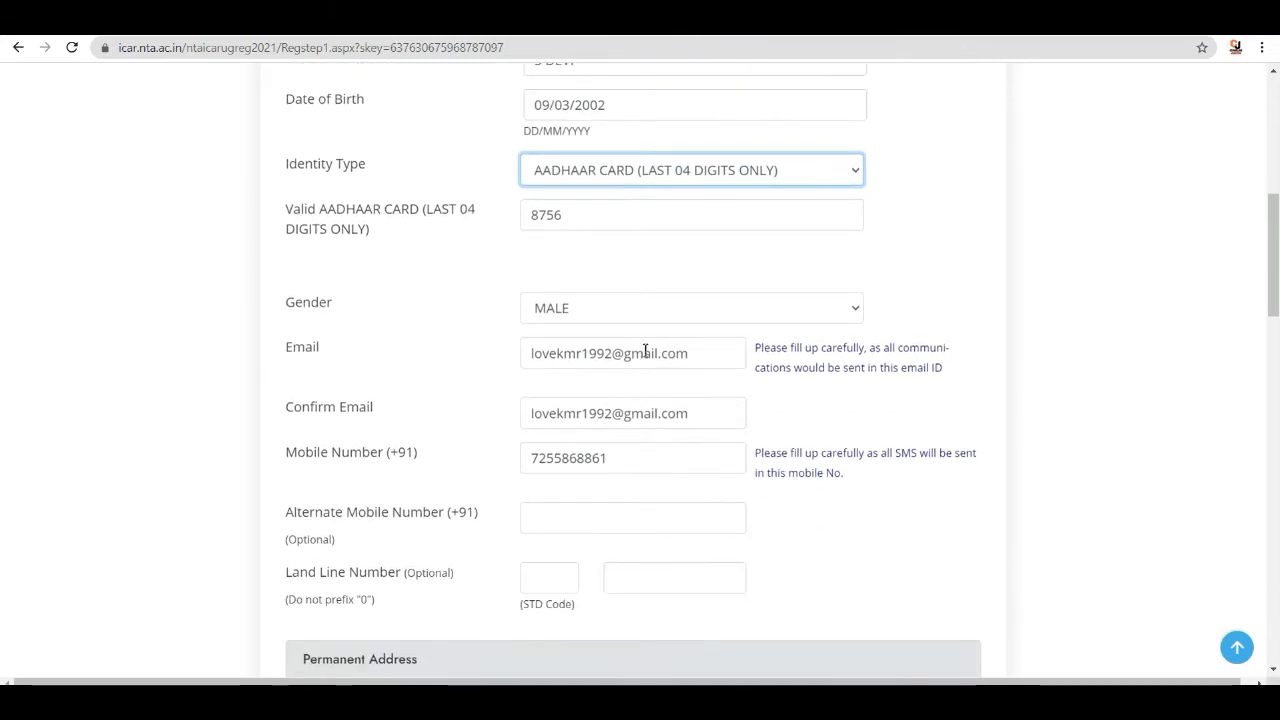
- Mark the present address as the same as the permanent address
scroll(693, 356, "down", 1)
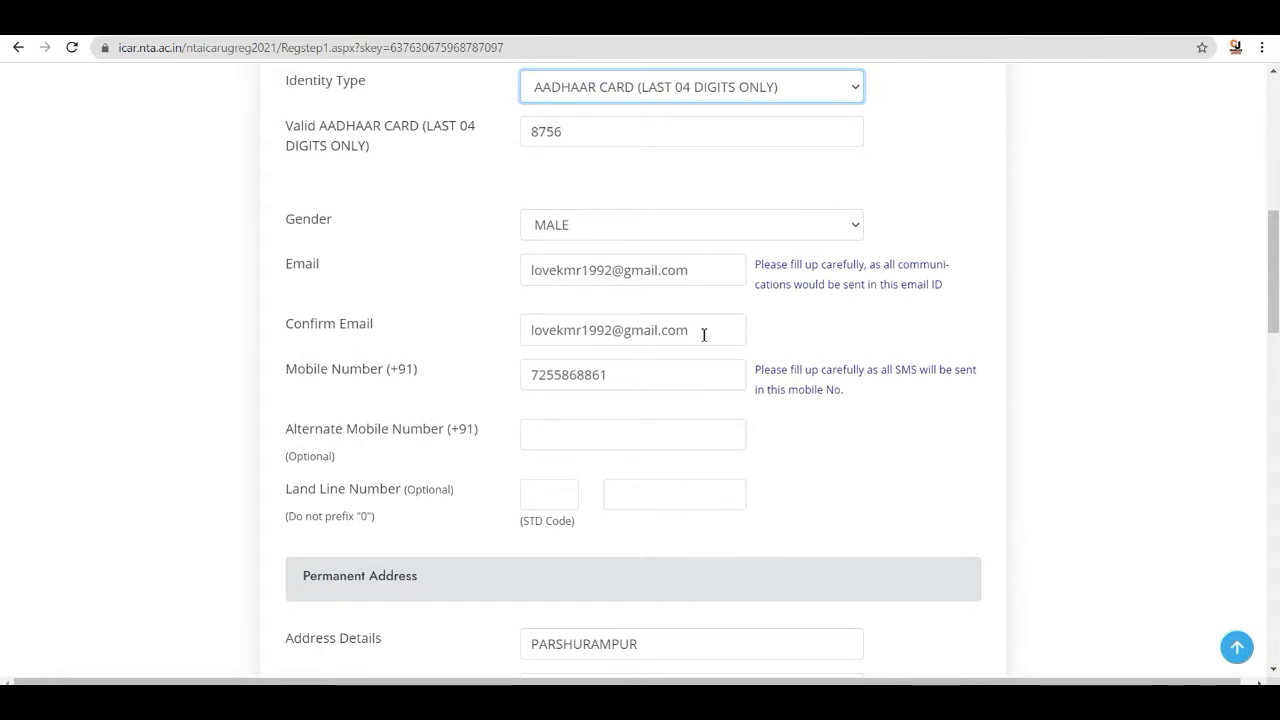
scroll(704, 335, "down", 1)
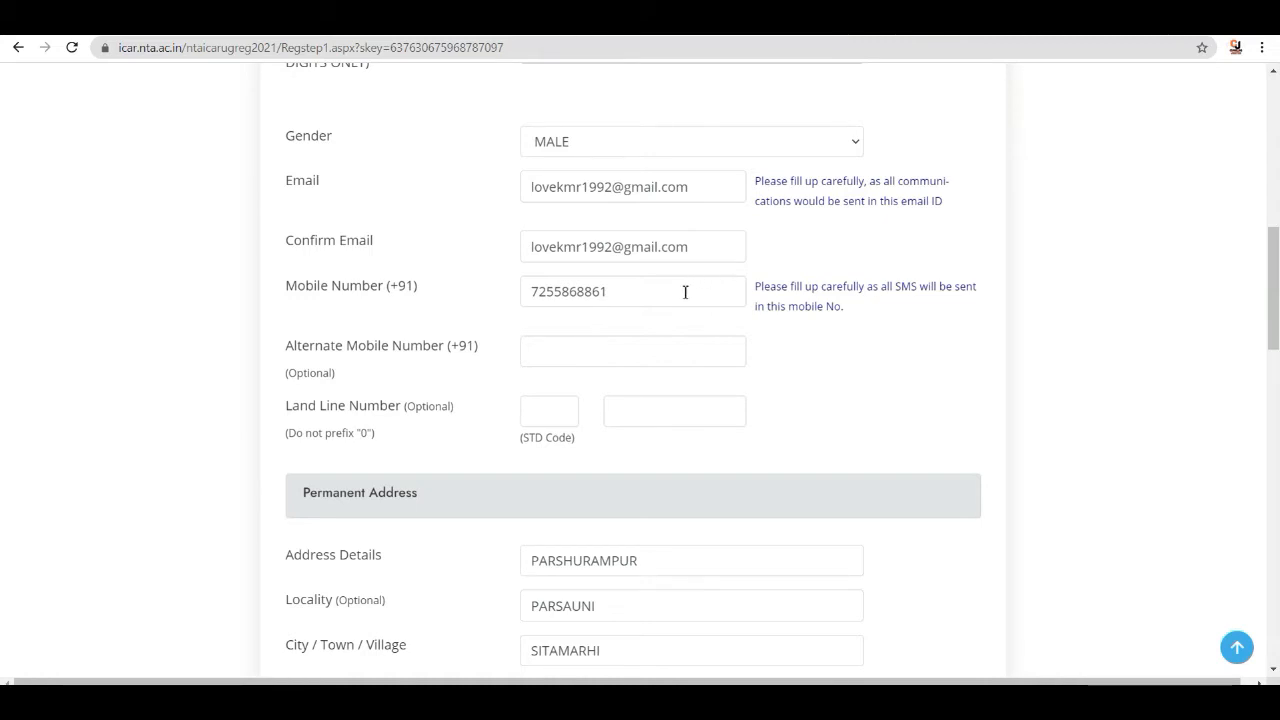
scroll(655, 294, "down", 2)
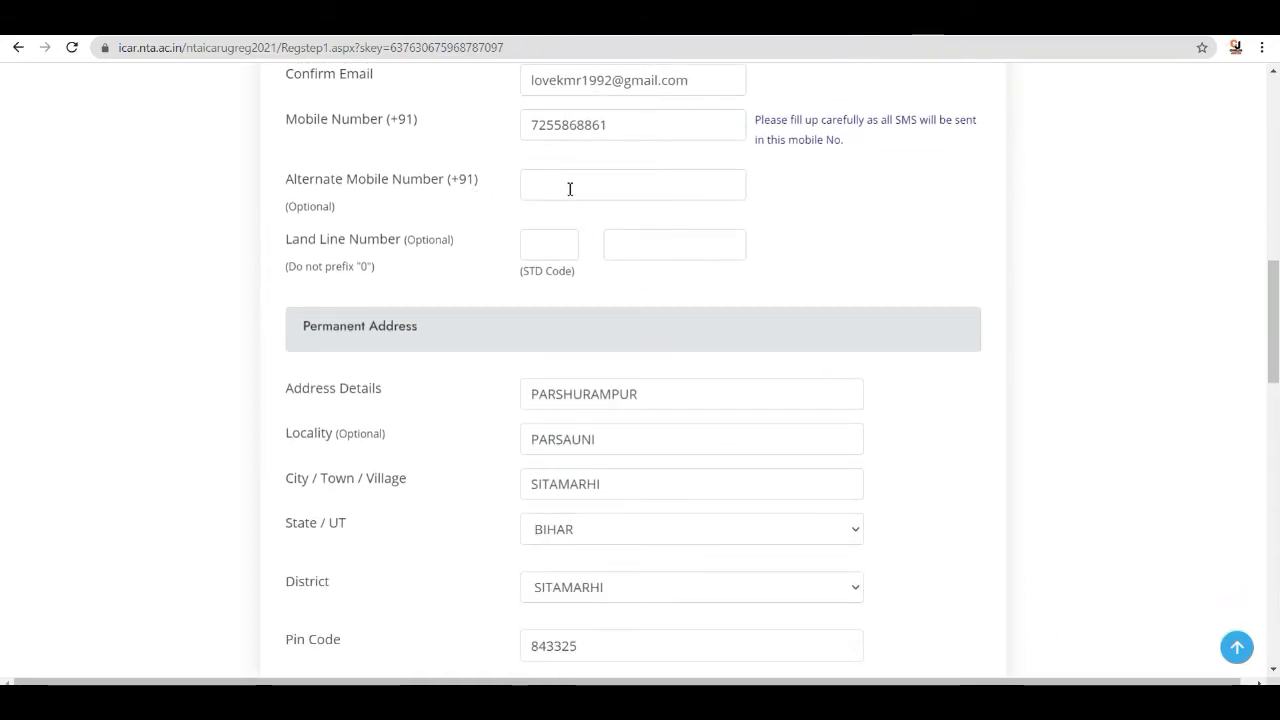
scroll(570, 189, "up", 2)
scroll(566, 349, "down", 1)
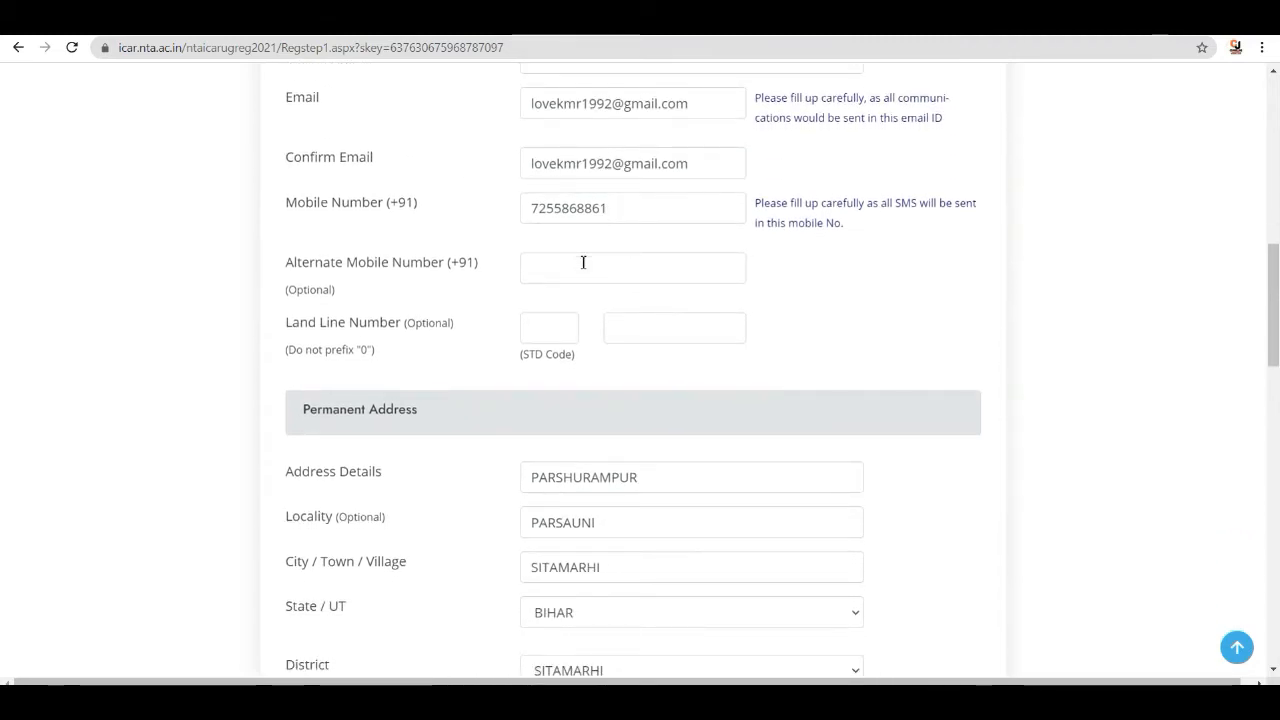
scroll(583, 262, "down", 1)
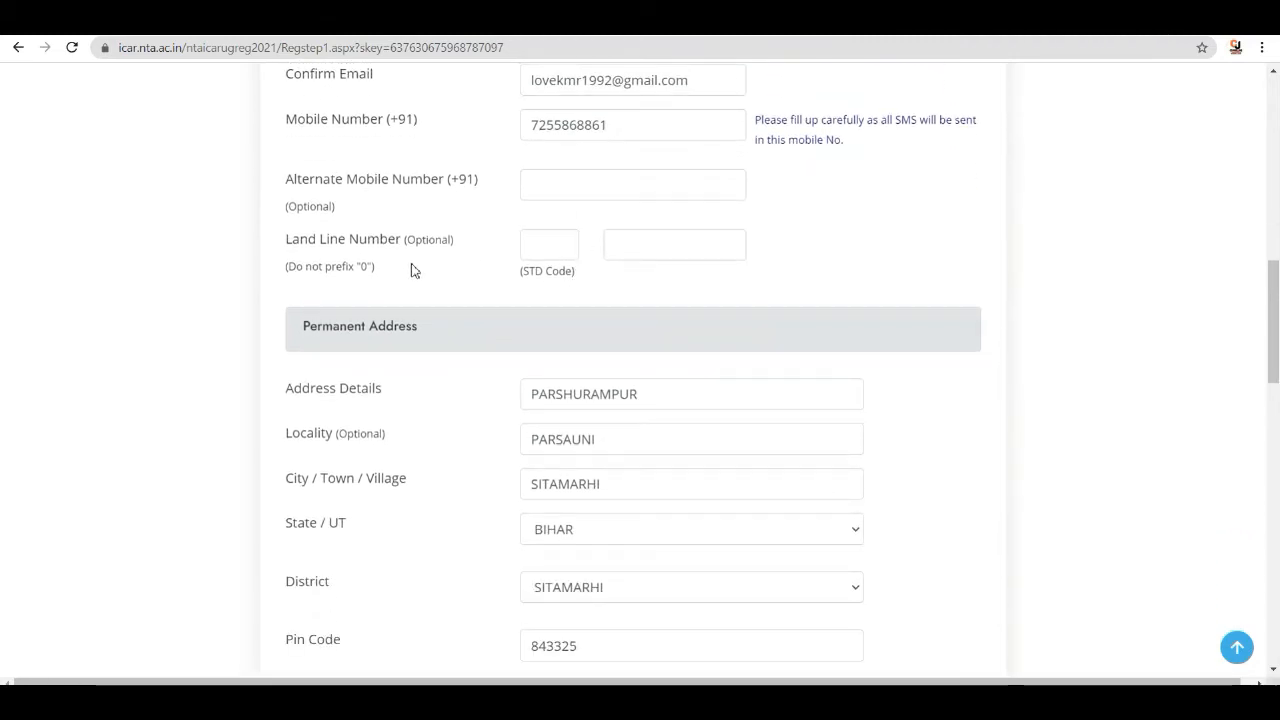
scroll(634, 258, "down", 2)
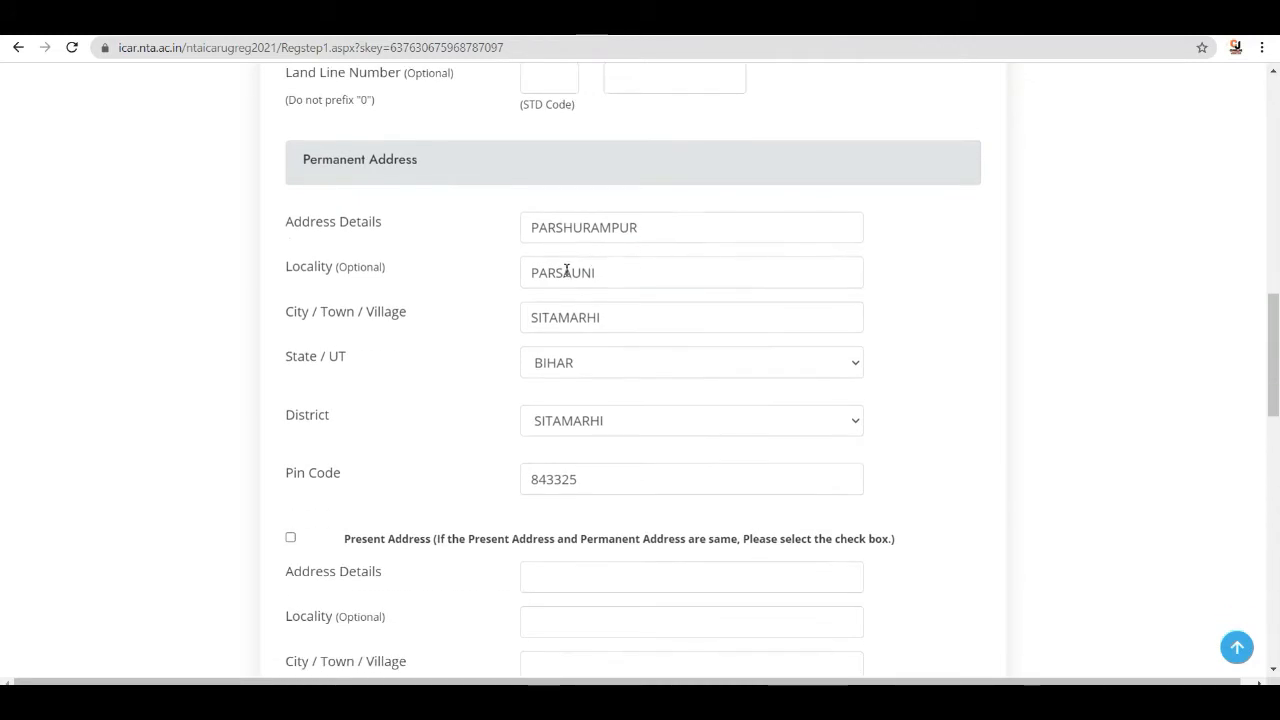
scroll(423, 249, "down", 1)
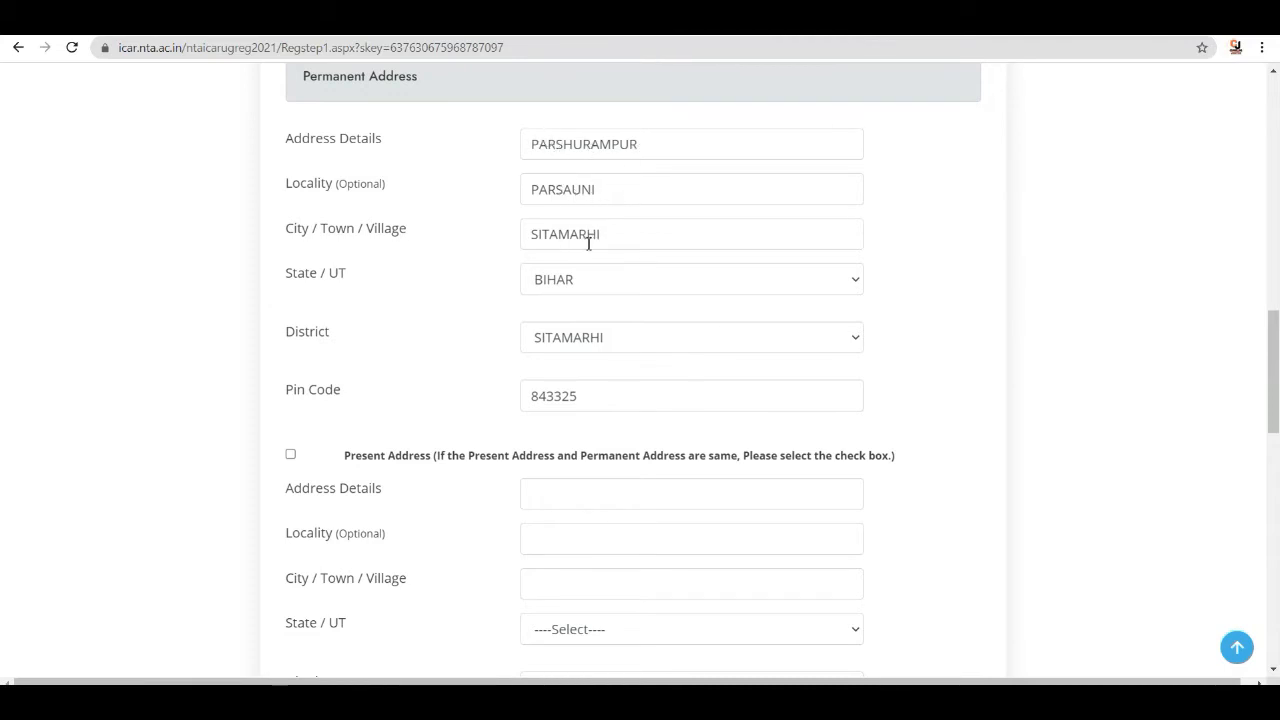
scroll(614, 249, "down", 1)
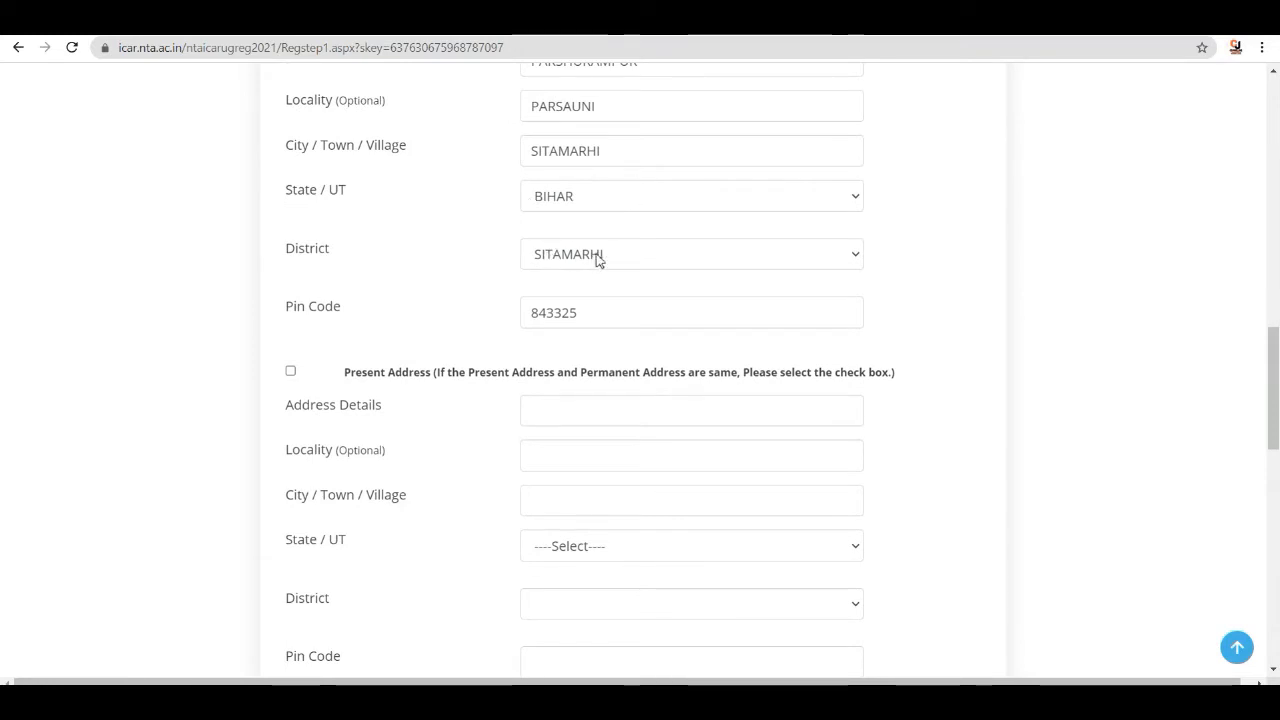
scroll(620, 258, "down", 2)
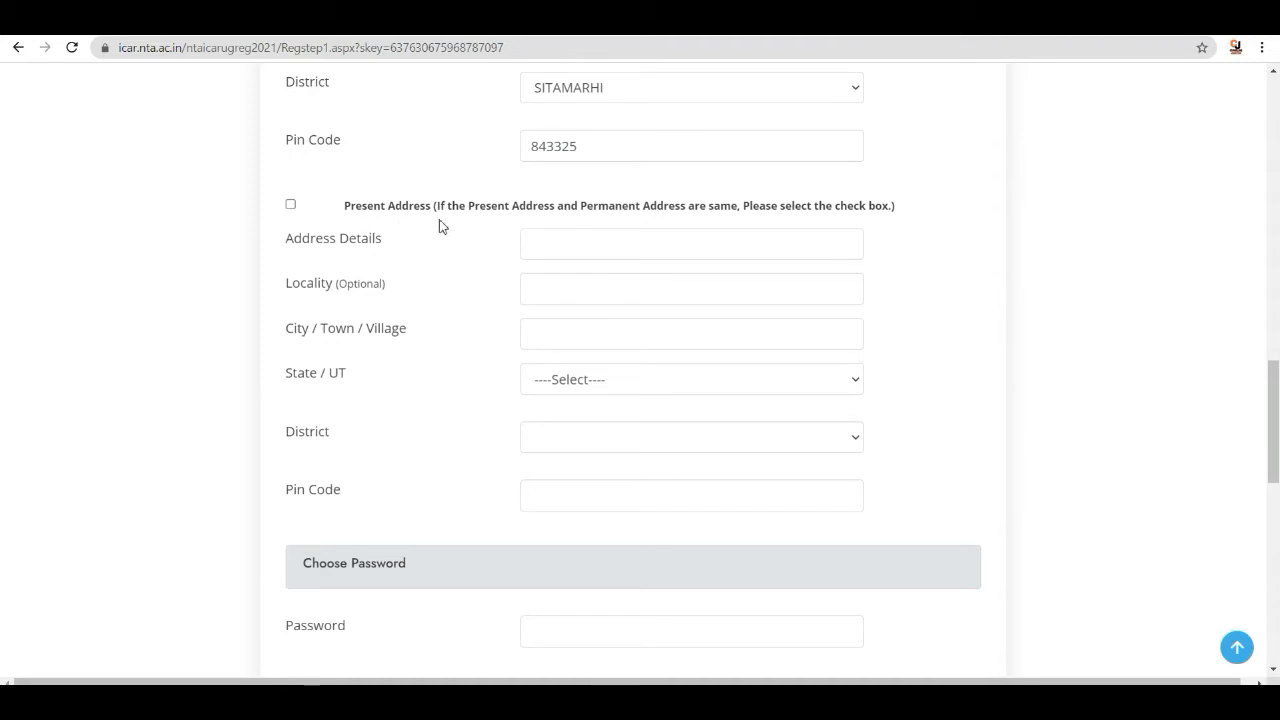
left_click(290, 206)
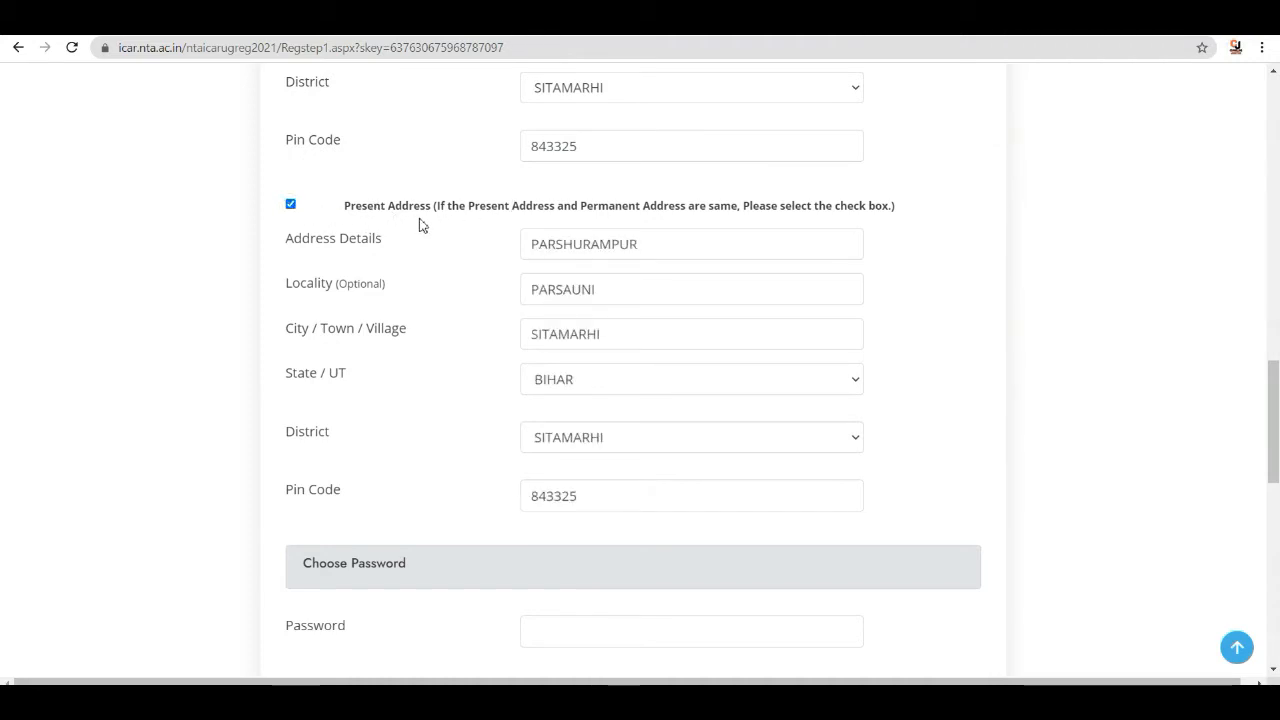
- Enter the account password and confirm it
scroll(443, 234, "down", 5)
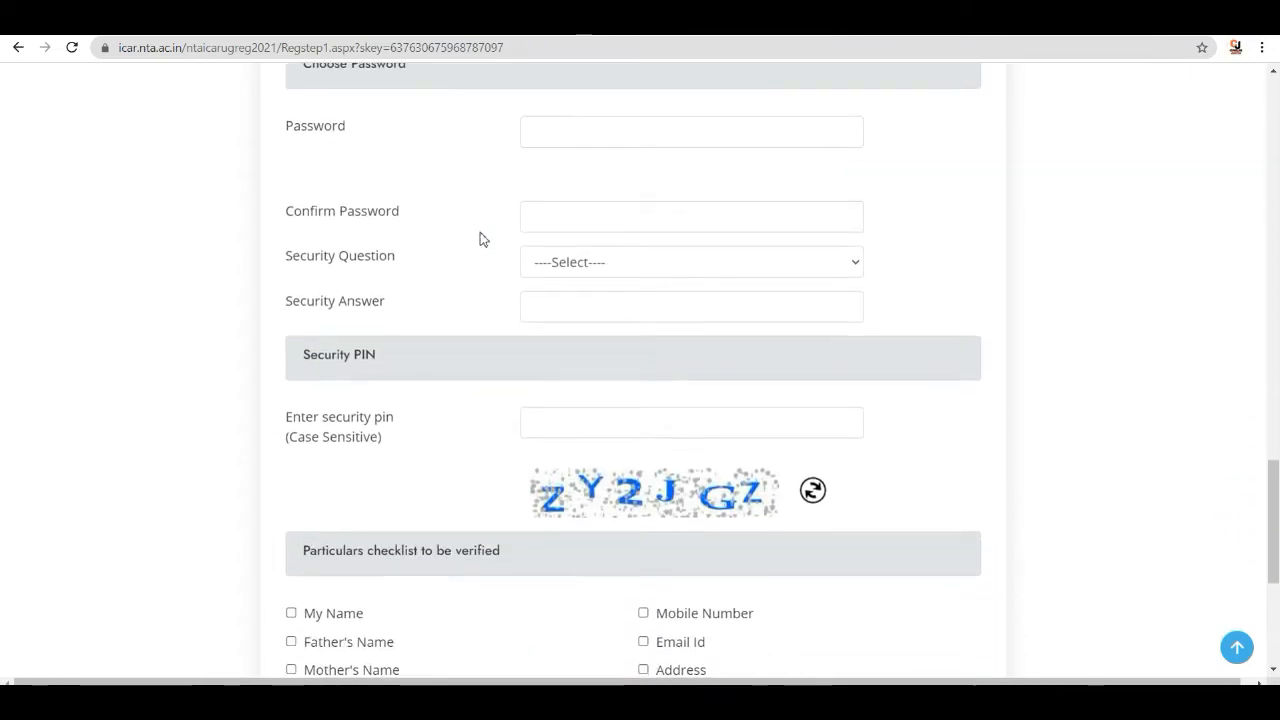
scroll(480, 238, "up", 1)
left_click(600, 213)
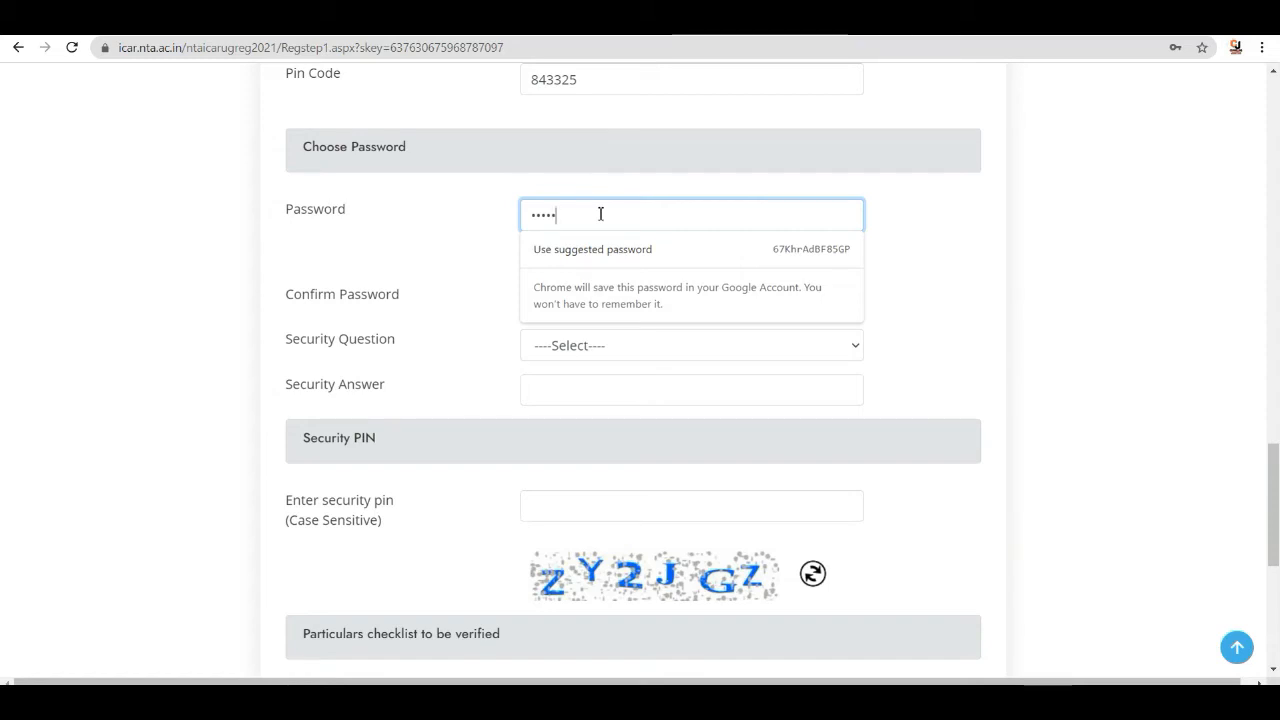
type("••")
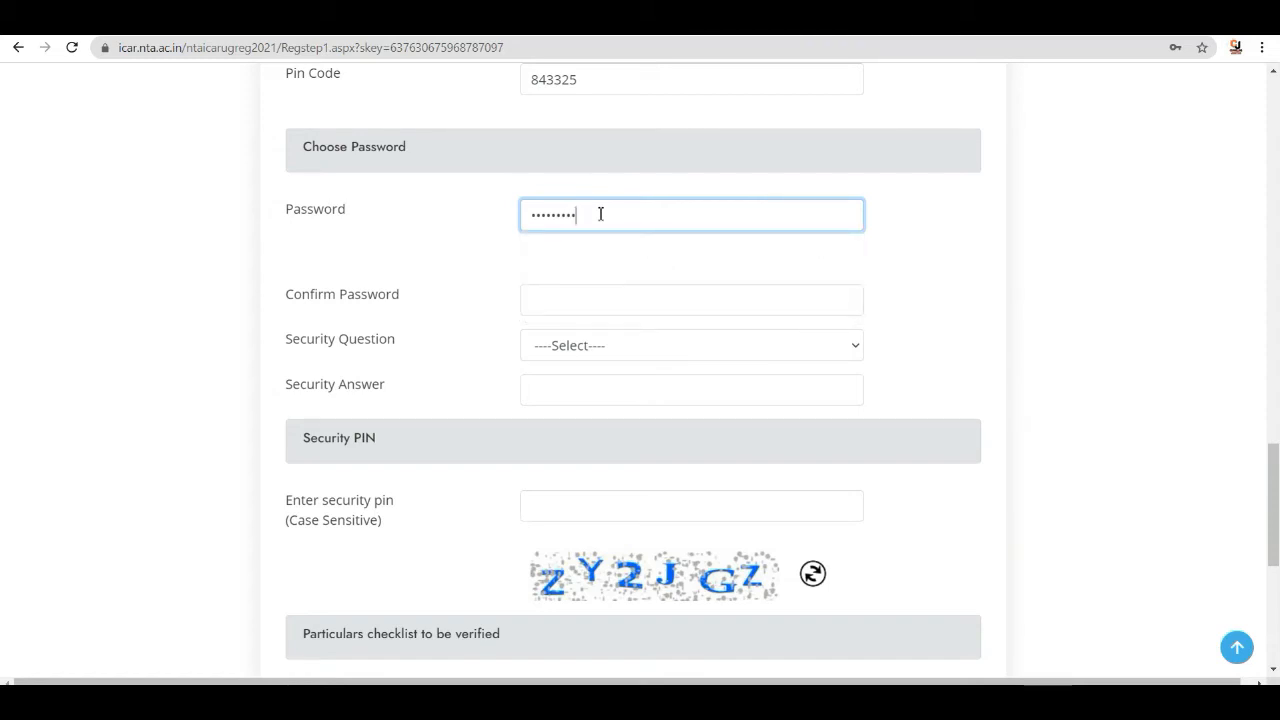
type("•")
left_click(587, 305)
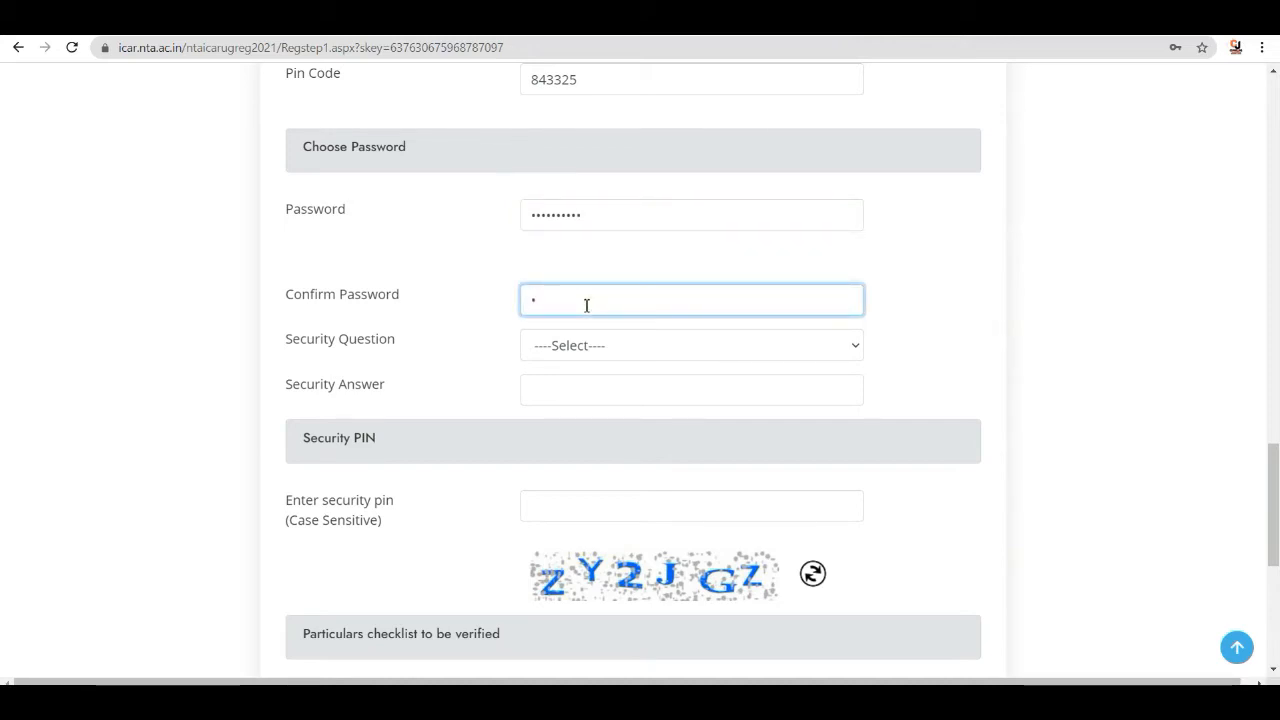
type("•••••")
- Choose the security question WHICH IS YOUR FAVOURITE BOOK ? and enter its secret answer
left_click(594, 345)
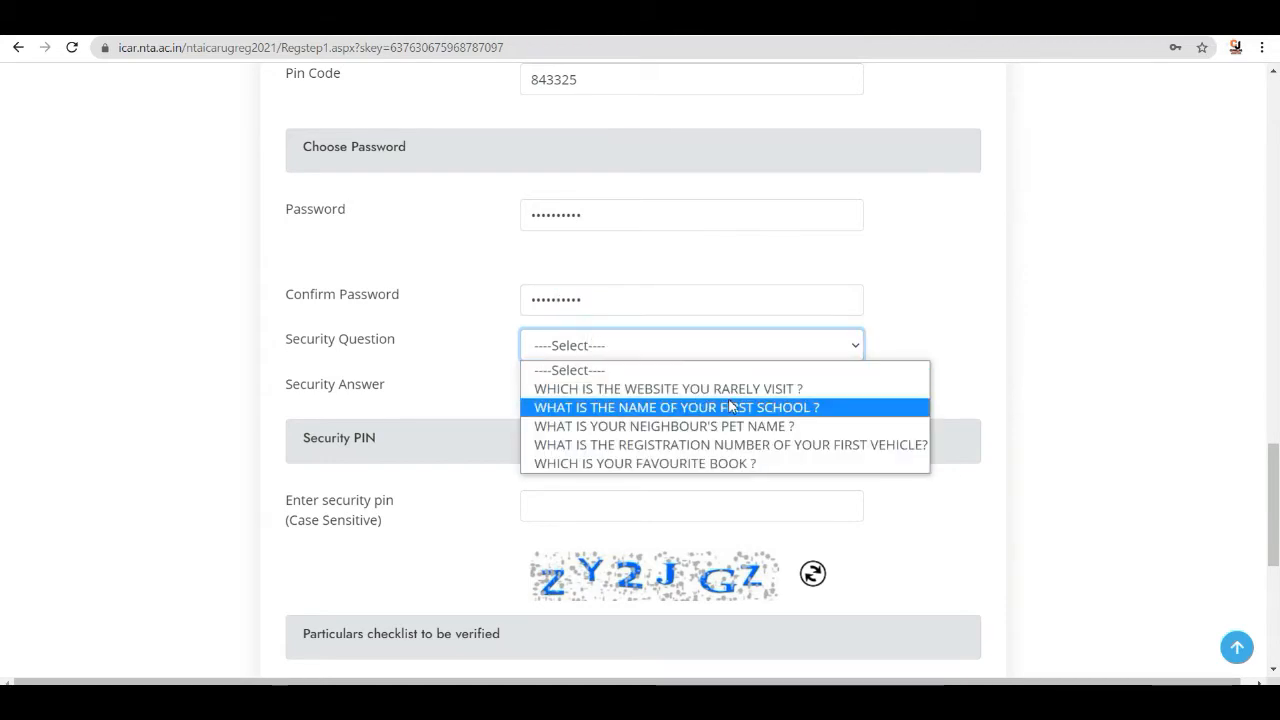
left_click(700, 463)
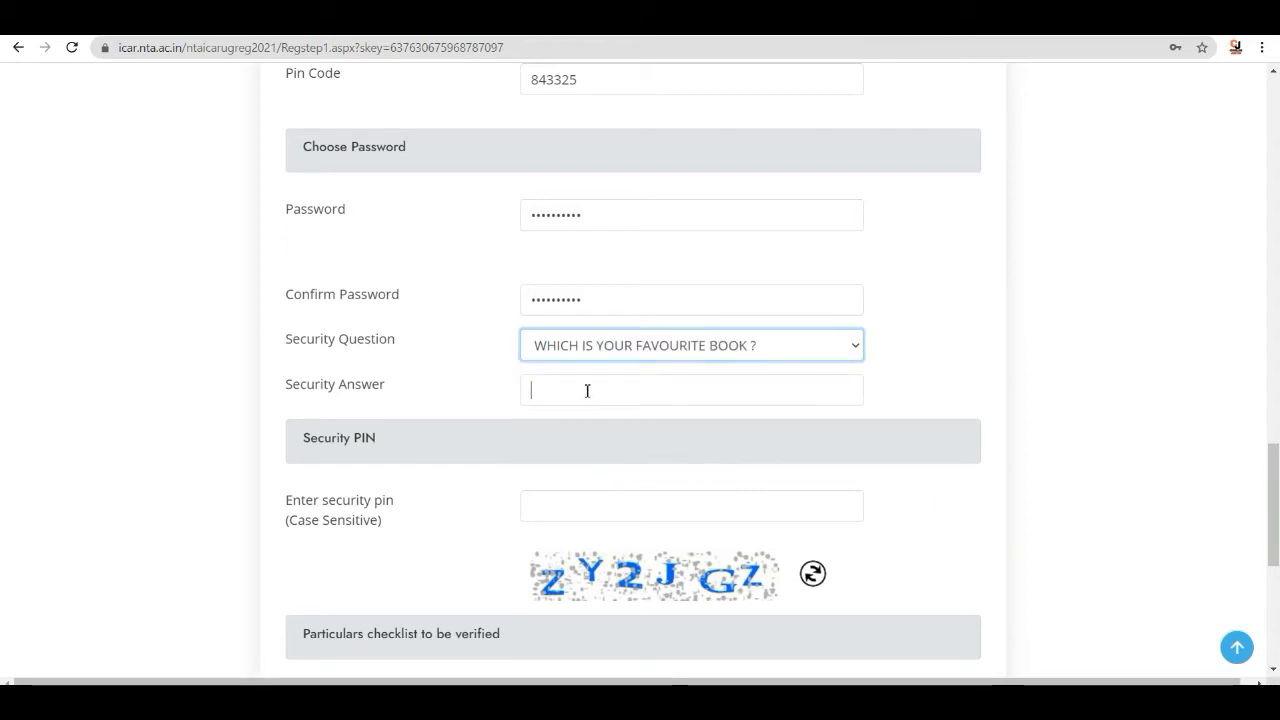
left_click(587, 391)
type("•••")
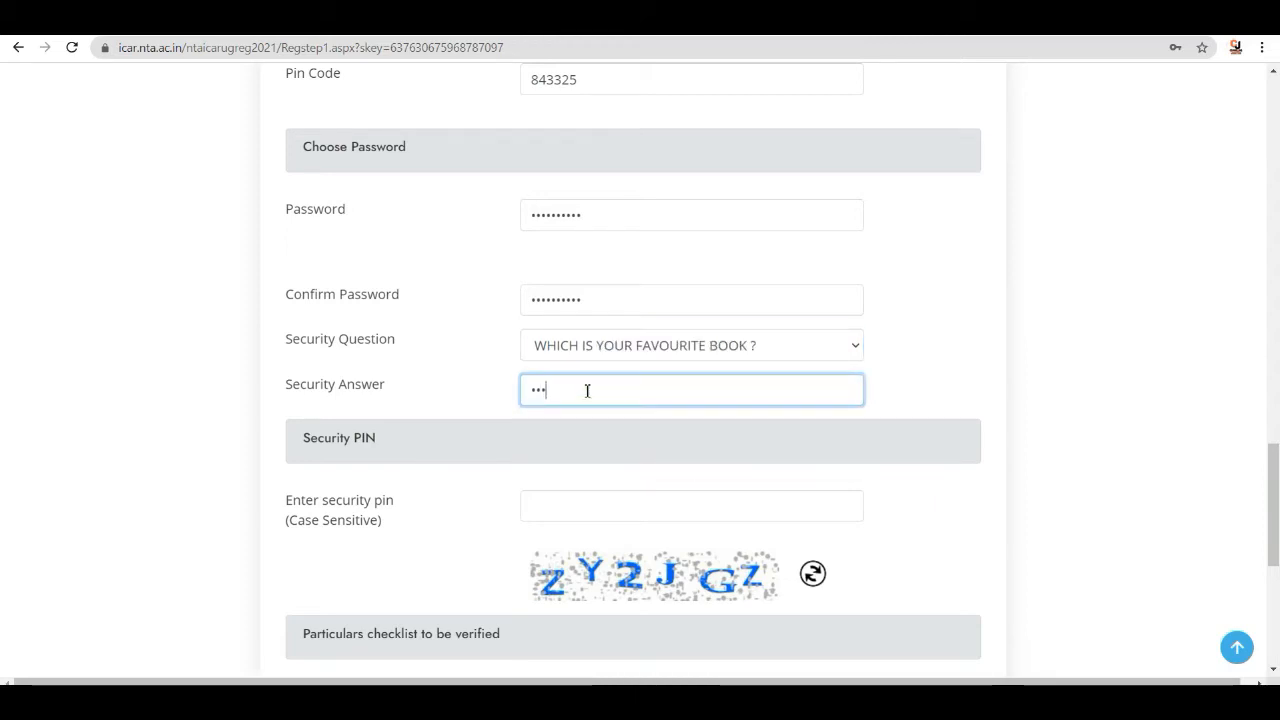
type("••")
- Enter the security pin shown in the captcha image
scroll(646, 404, "down", 3)
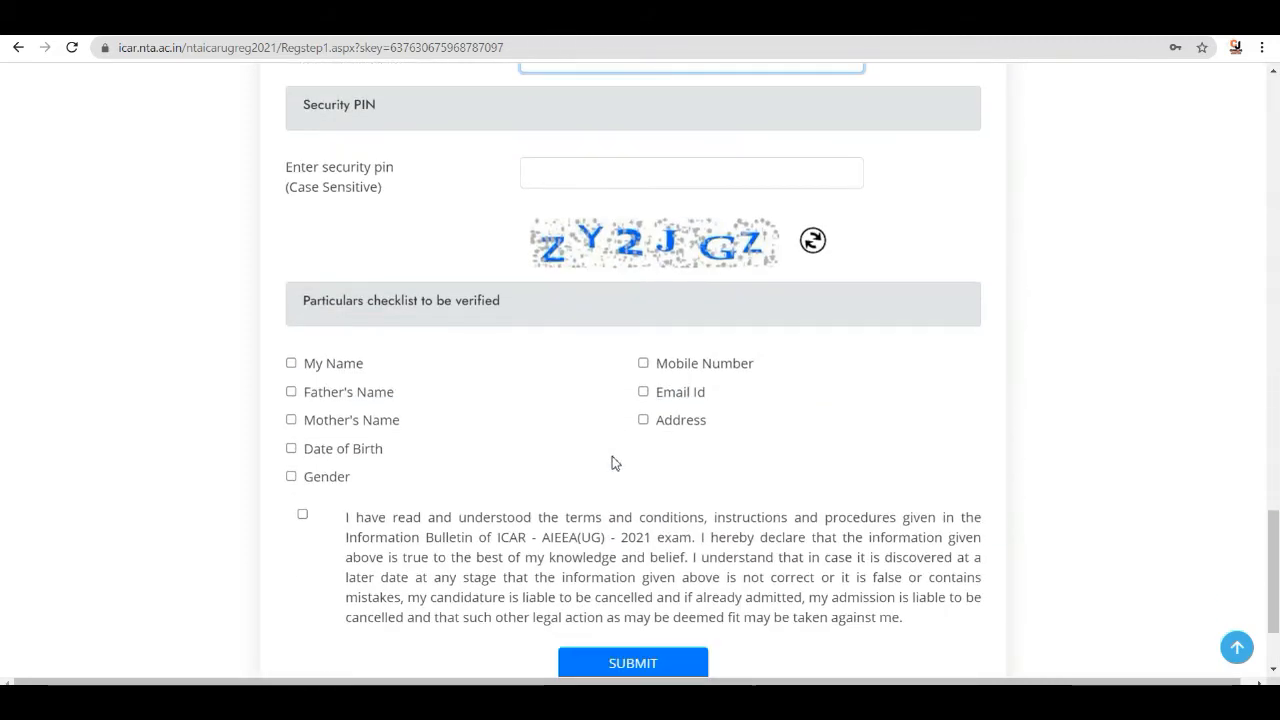
left_click(613, 172)
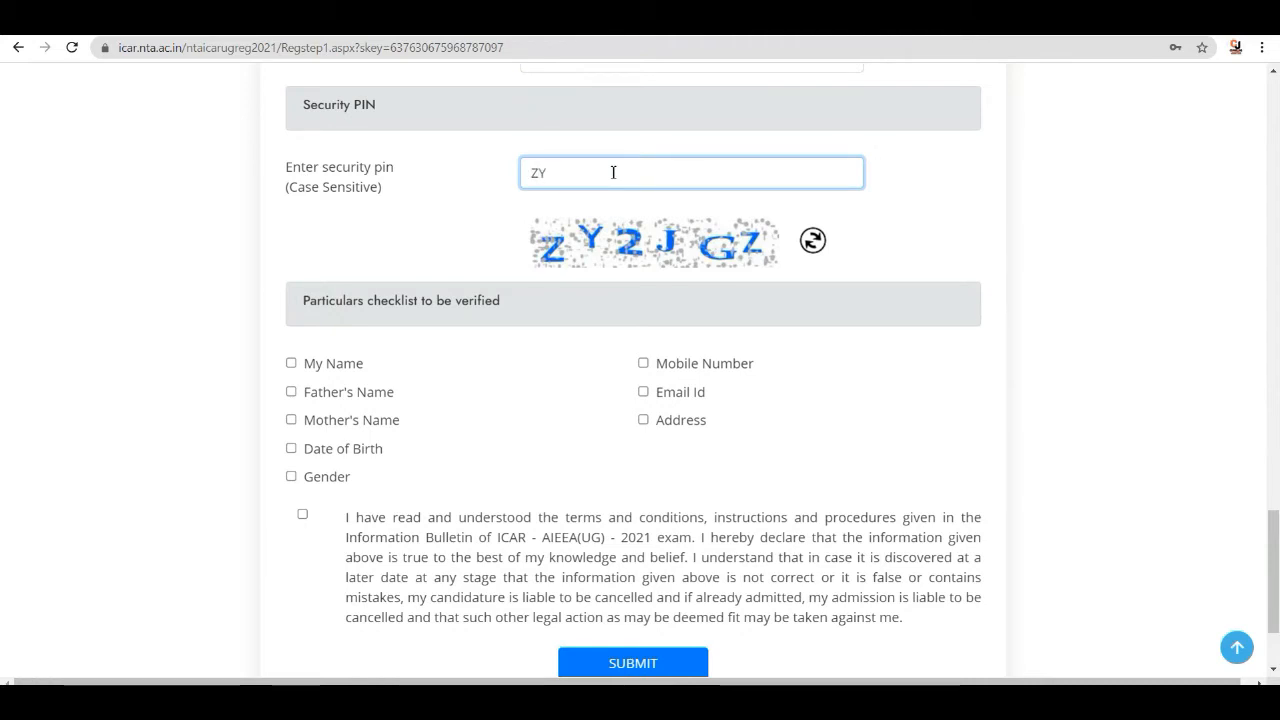
type("ZY2J")
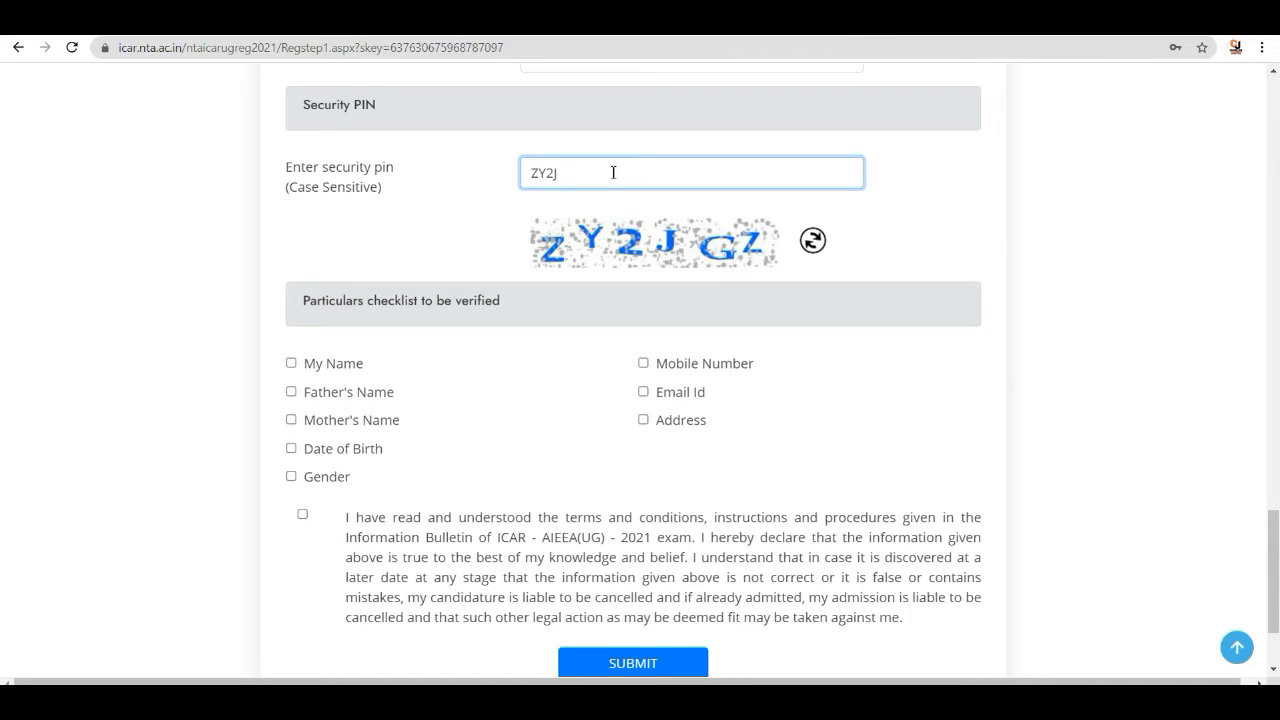
type("GZ")
- Tick every item in the particulars checklist and the declaration, and submit the registration form
scroll(486, 277, "up", 6)
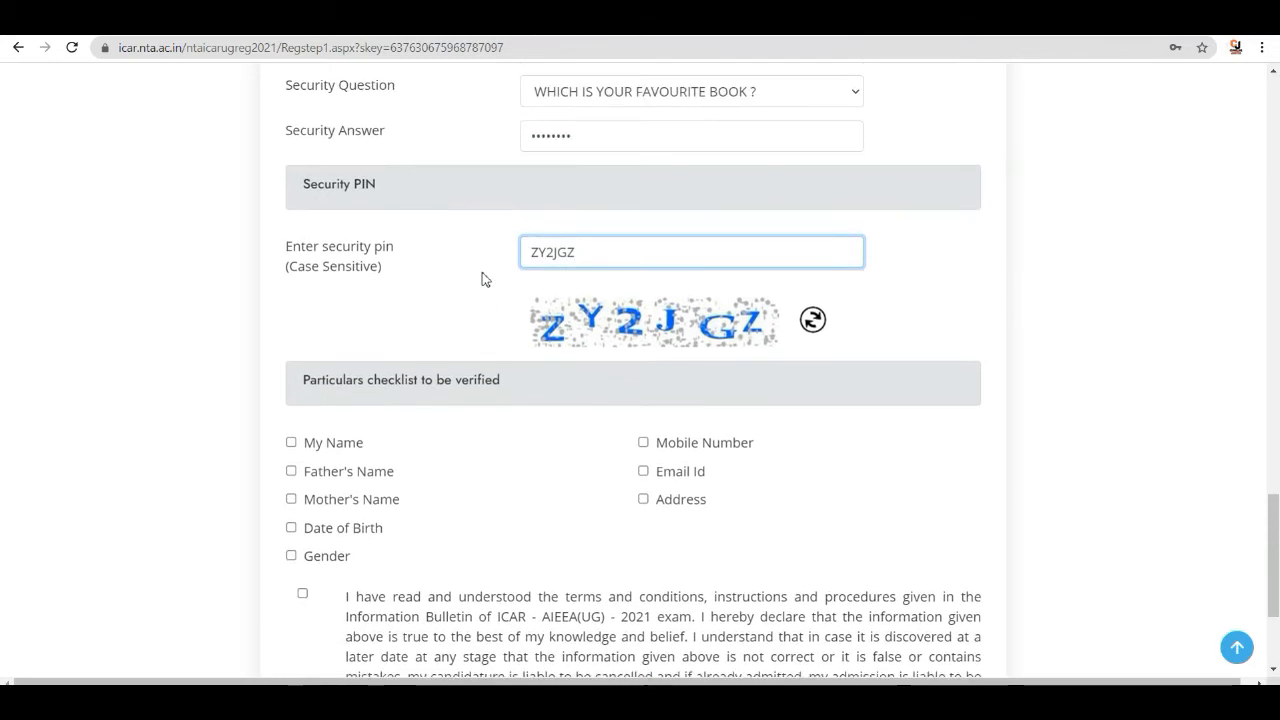
scroll(503, 264, "down", 7)
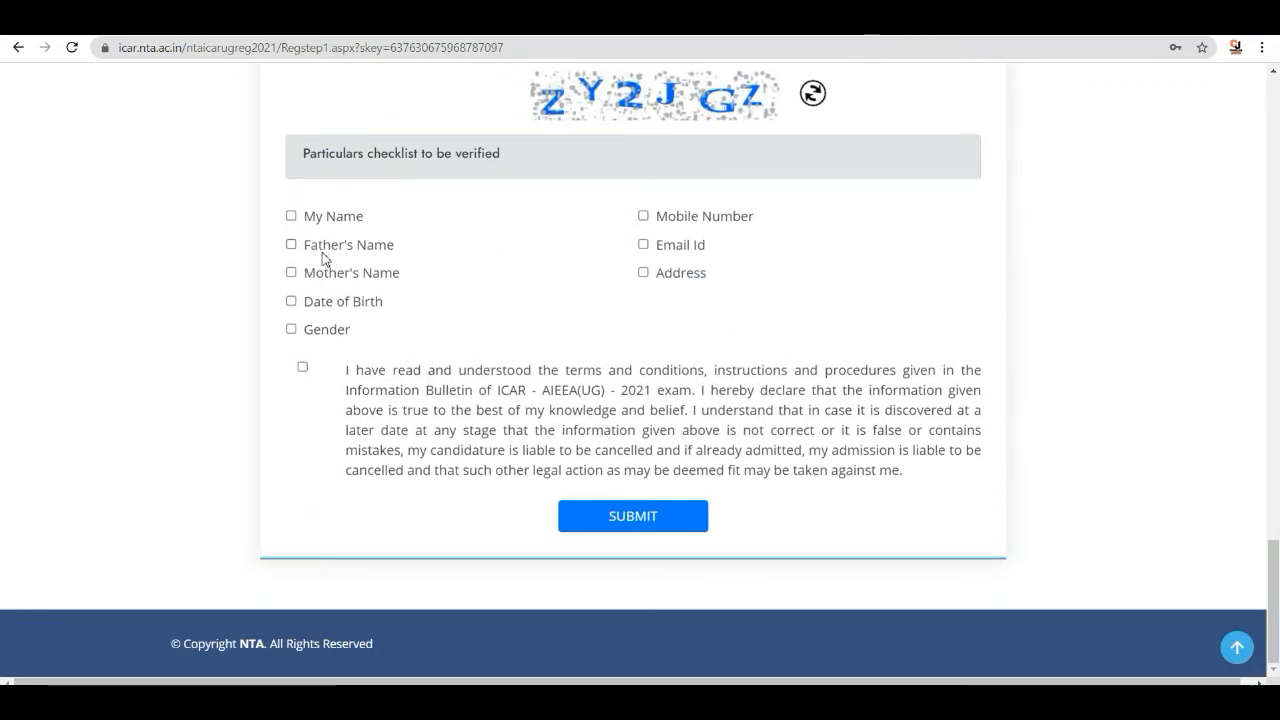
left_click(292, 217)
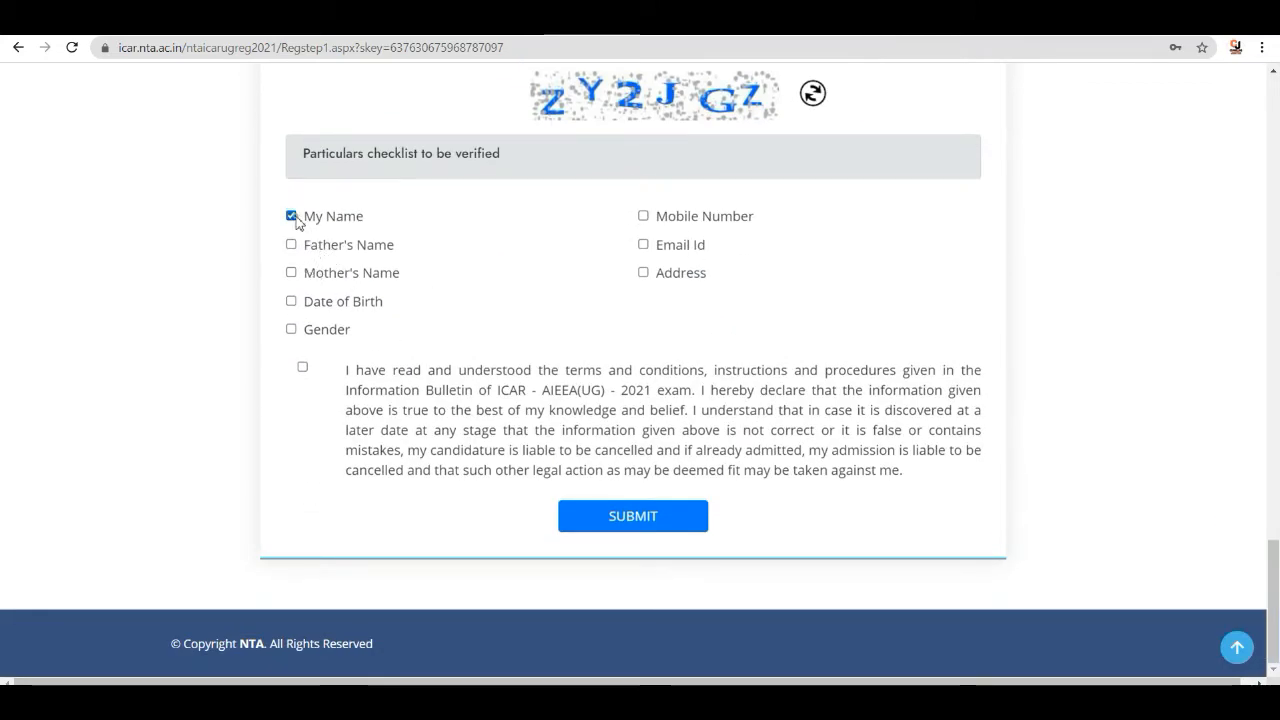
left_click(643, 216)
left_click(291, 245)
left_click(643, 245)
left_click(643, 273)
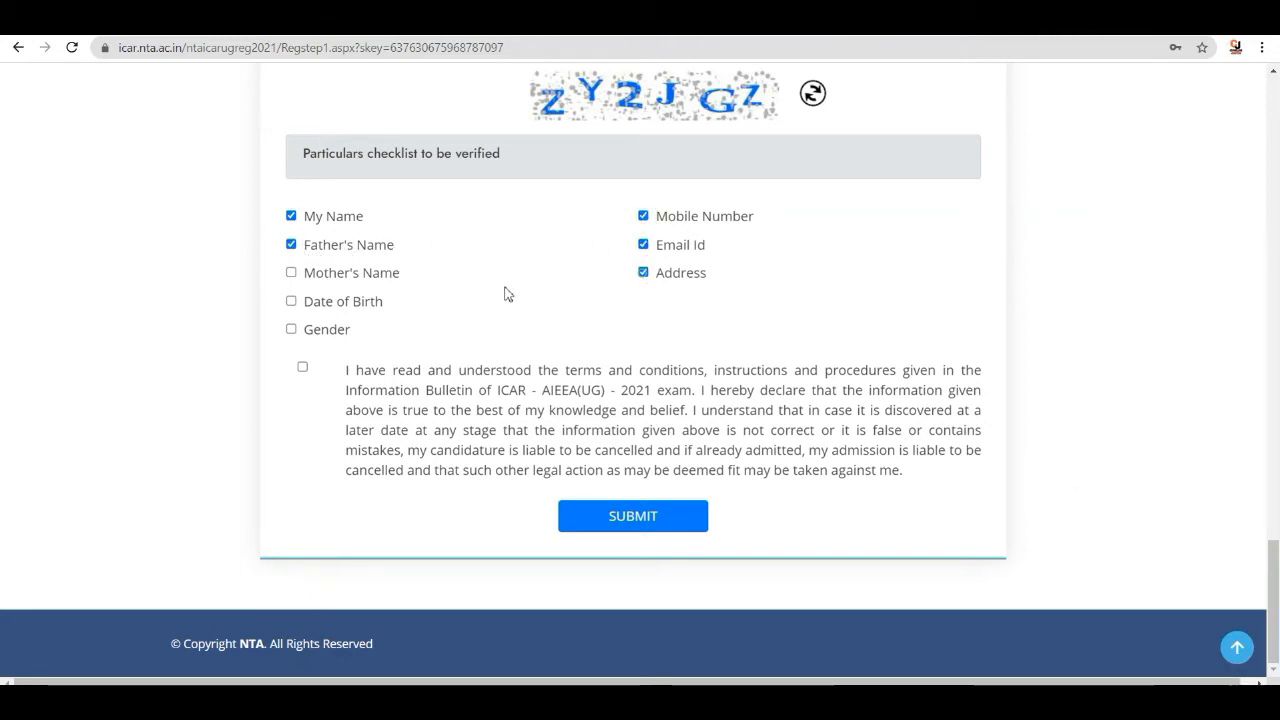
left_click(291, 273)
left_click(291, 302)
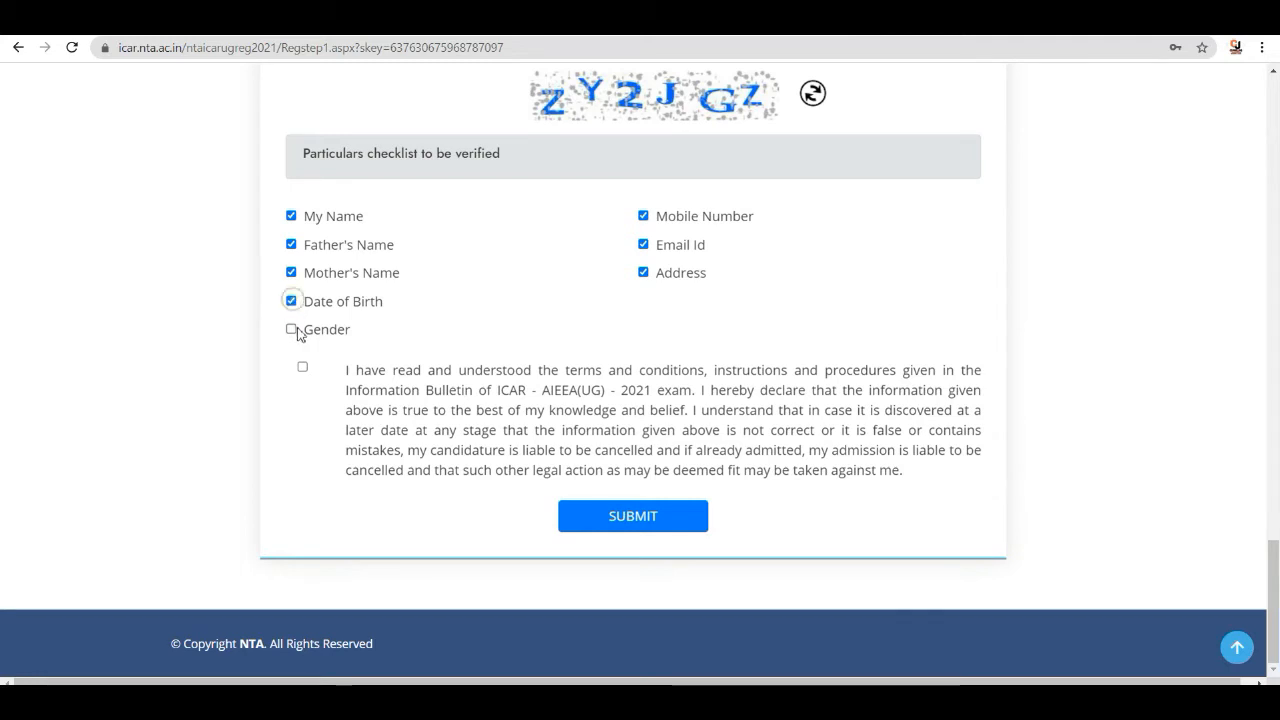
left_click(291, 329)
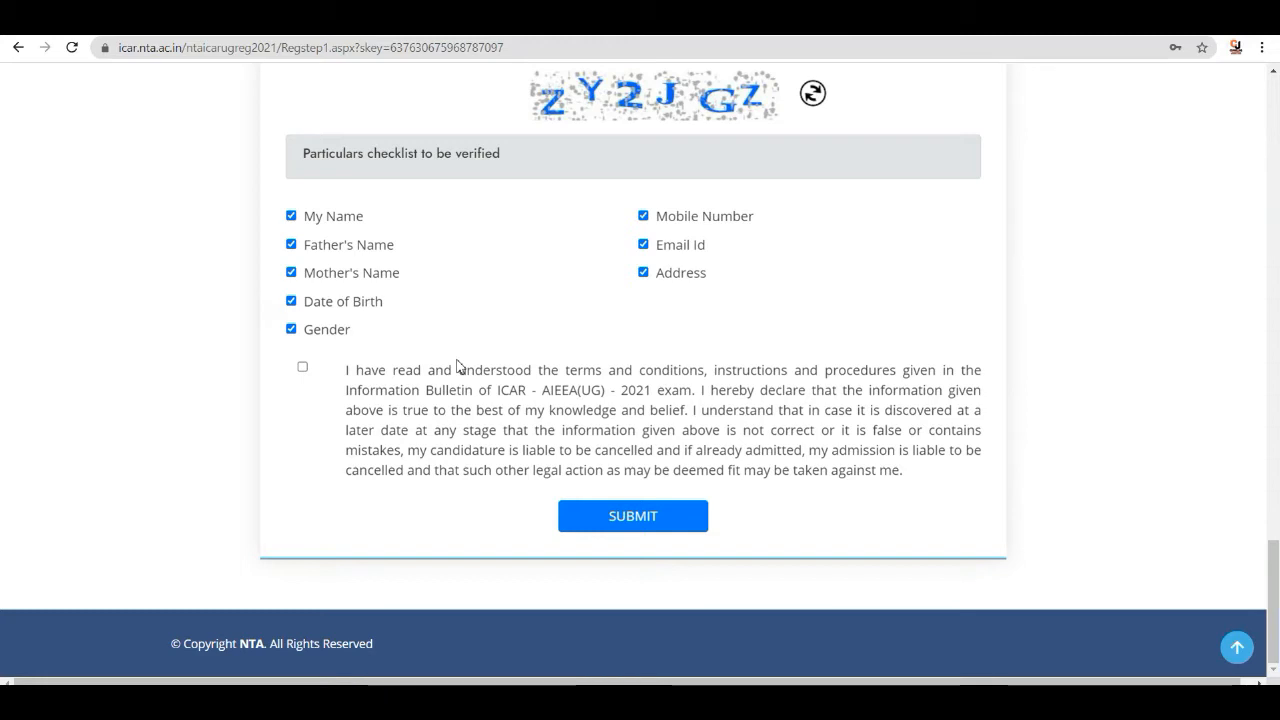
left_click(302, 367)
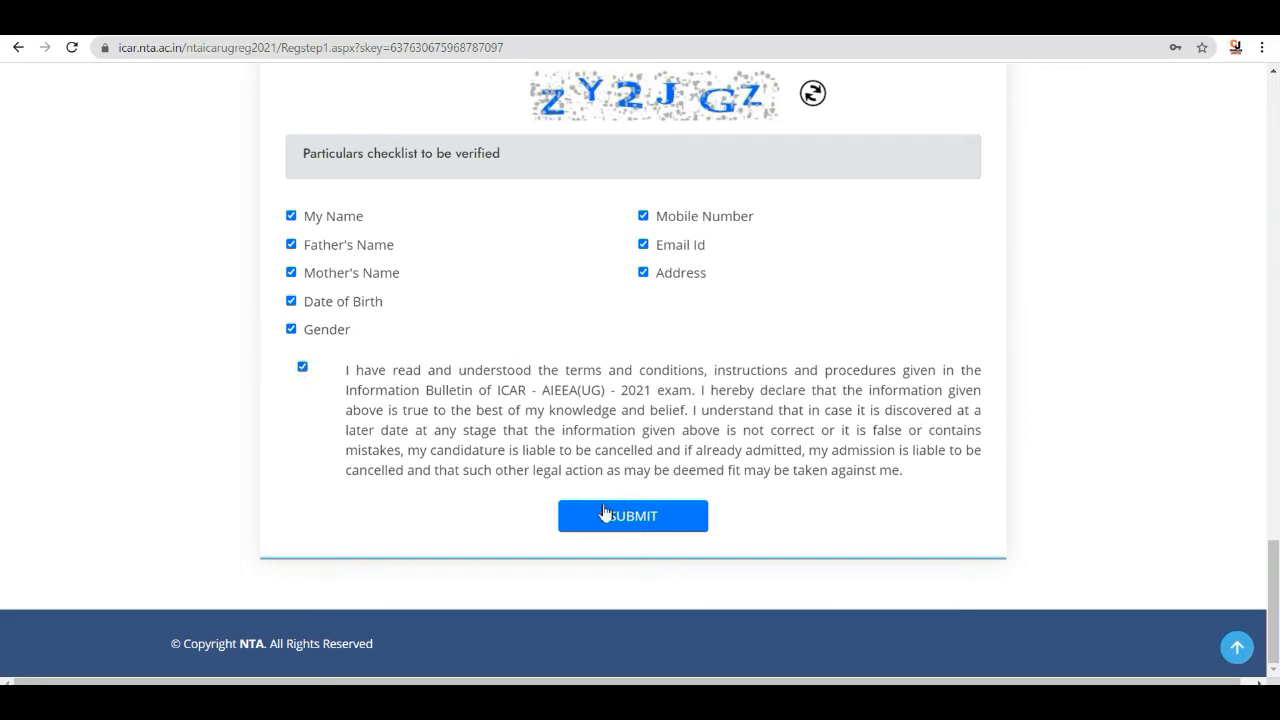
left_click(632, 524)
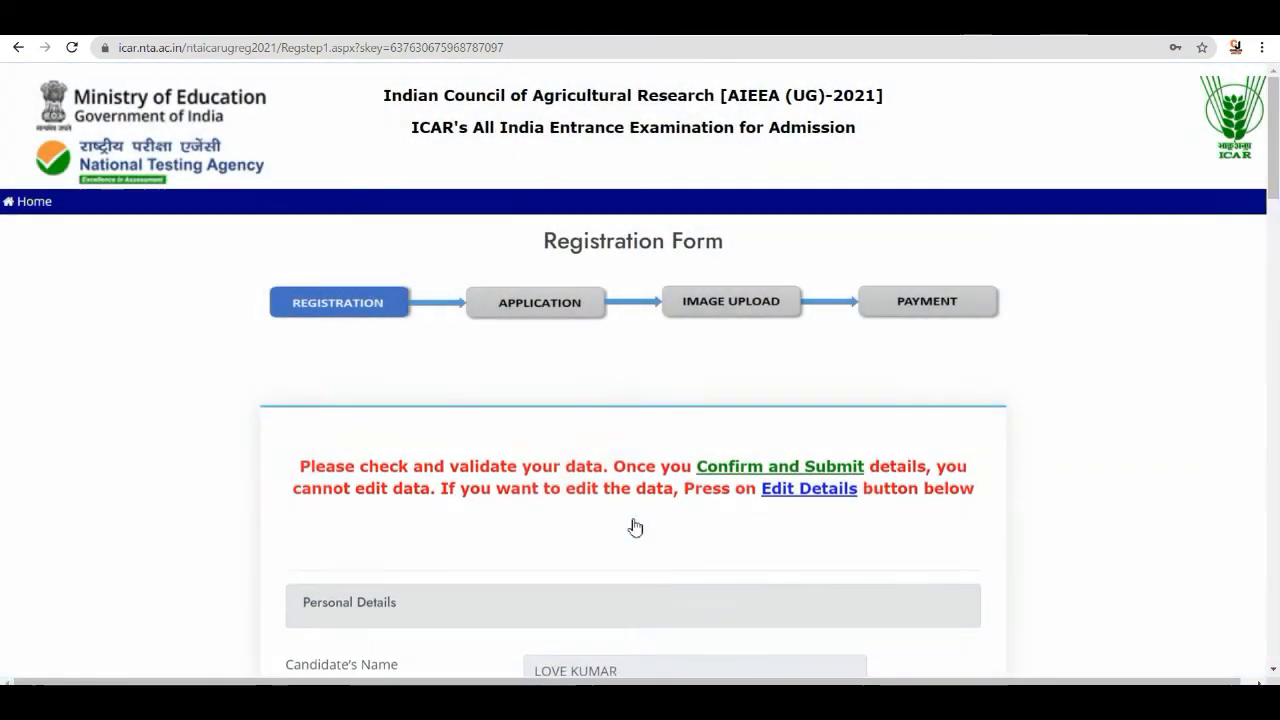
- Review the data on the validation page and confirm the registration details
scroll(657, 477, "down", 3)
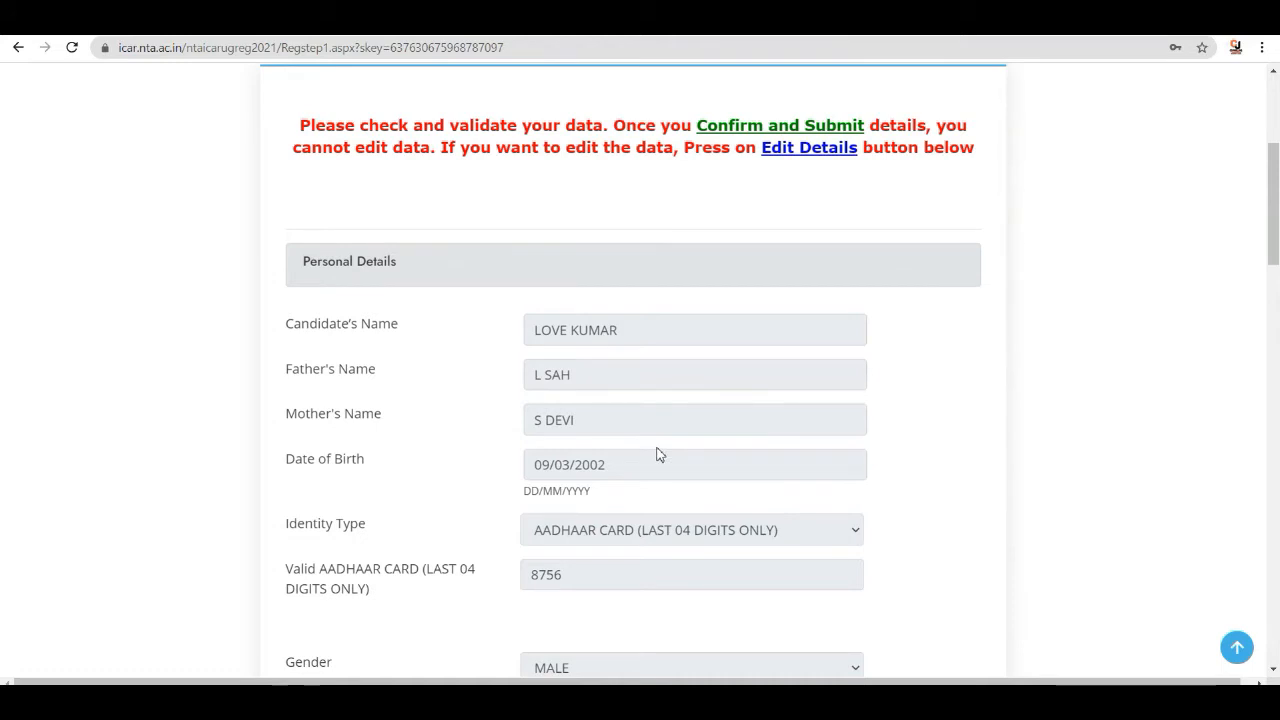
scroll(660, 453, "down", 2)
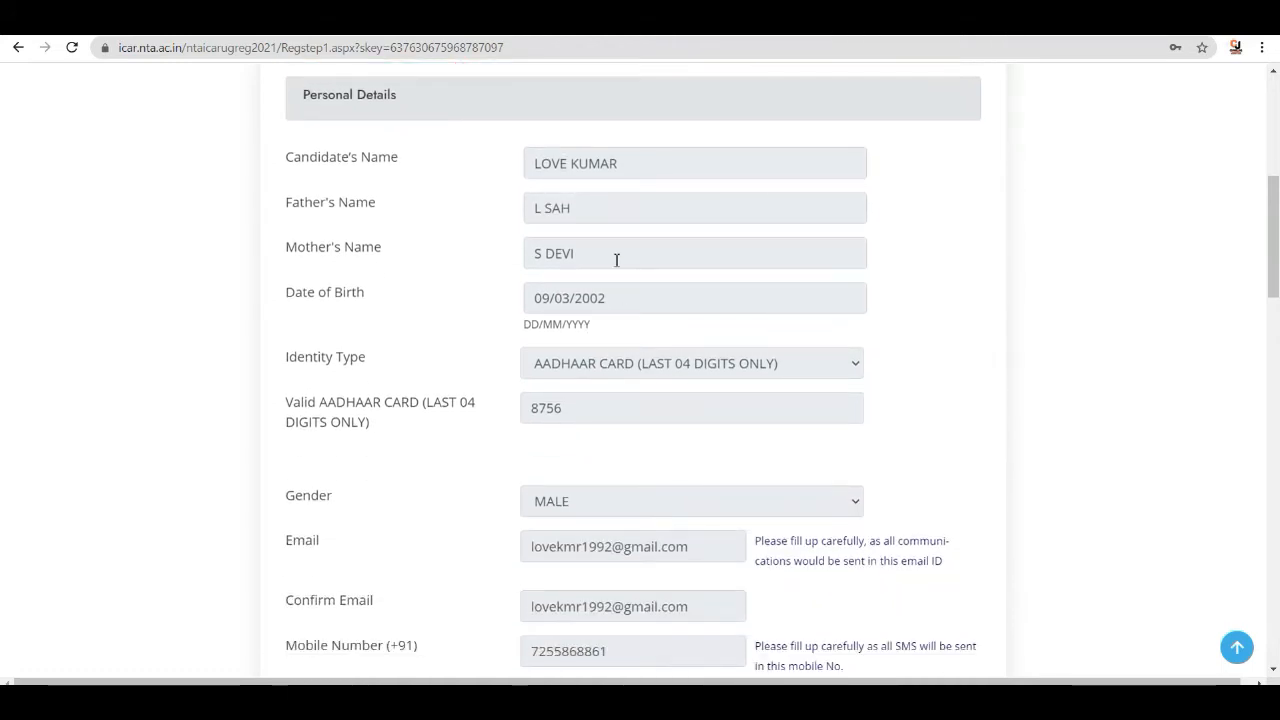
scroll(623, 303, "down", 3)
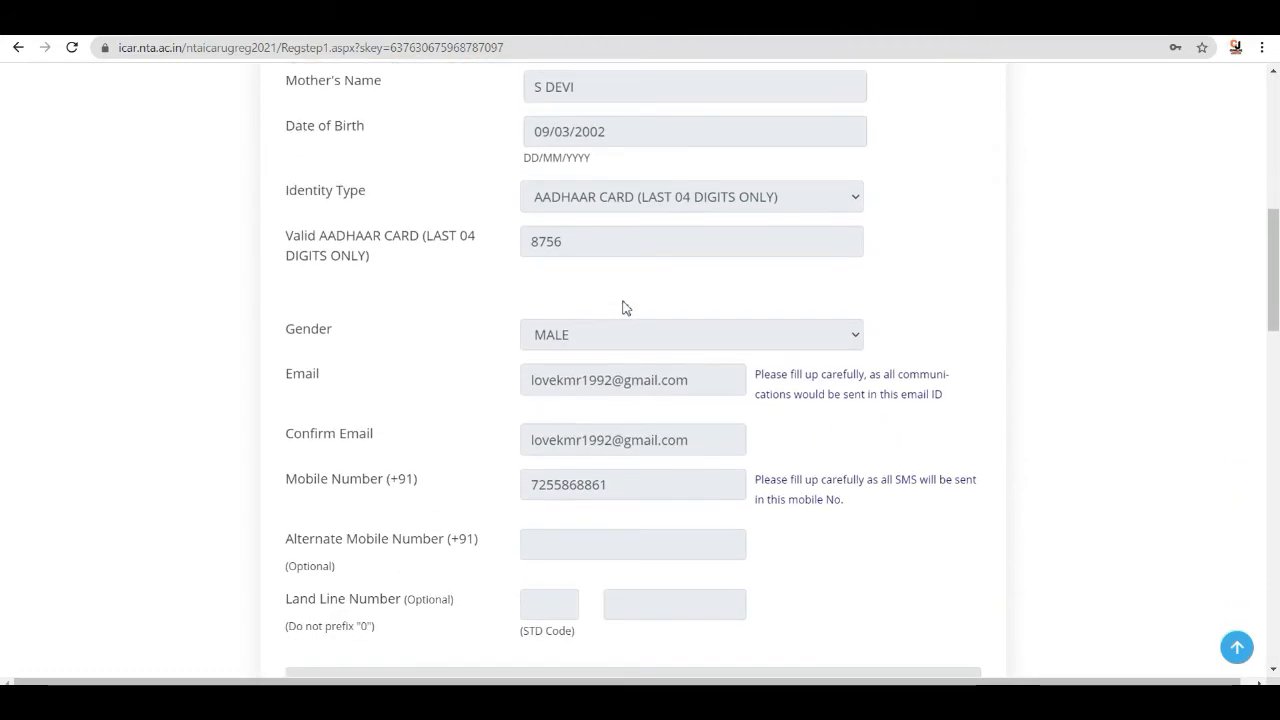
scroll(623, 310, "up", 1)
scroll(622, 310, "up", 2)
scroll(622, 312, "down", 10)
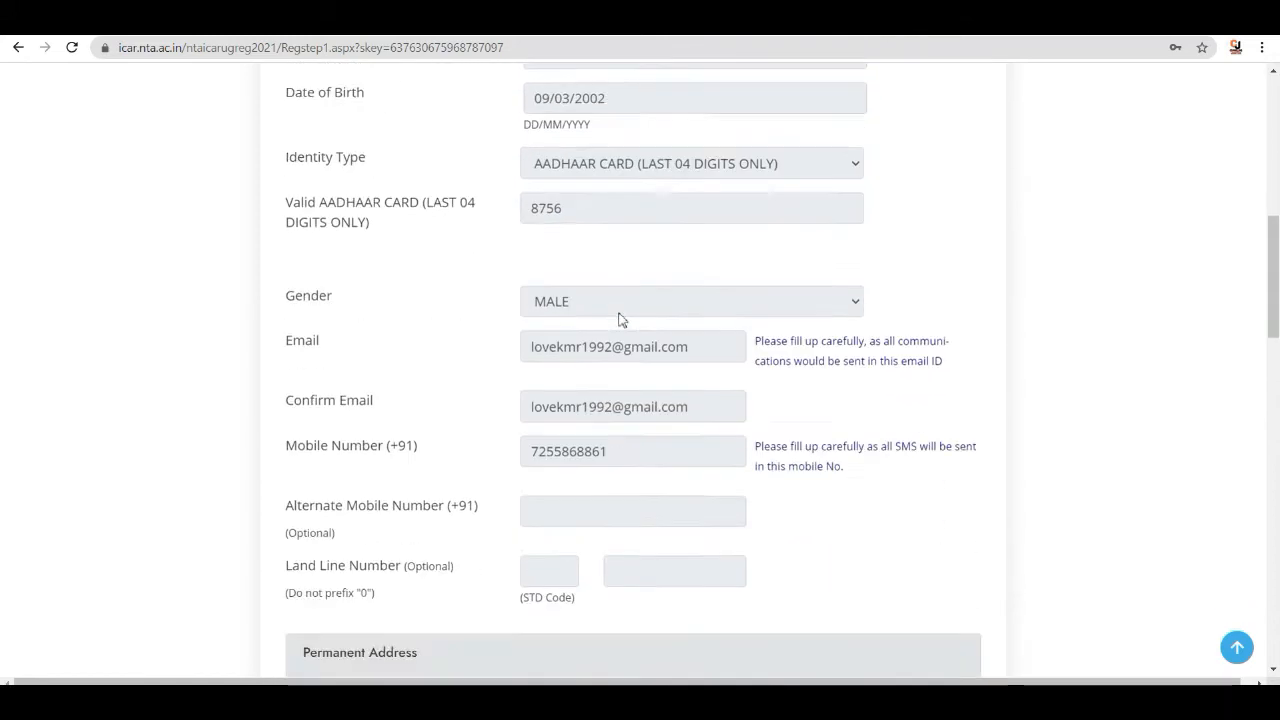
scroll(623, 317, "down", 4)
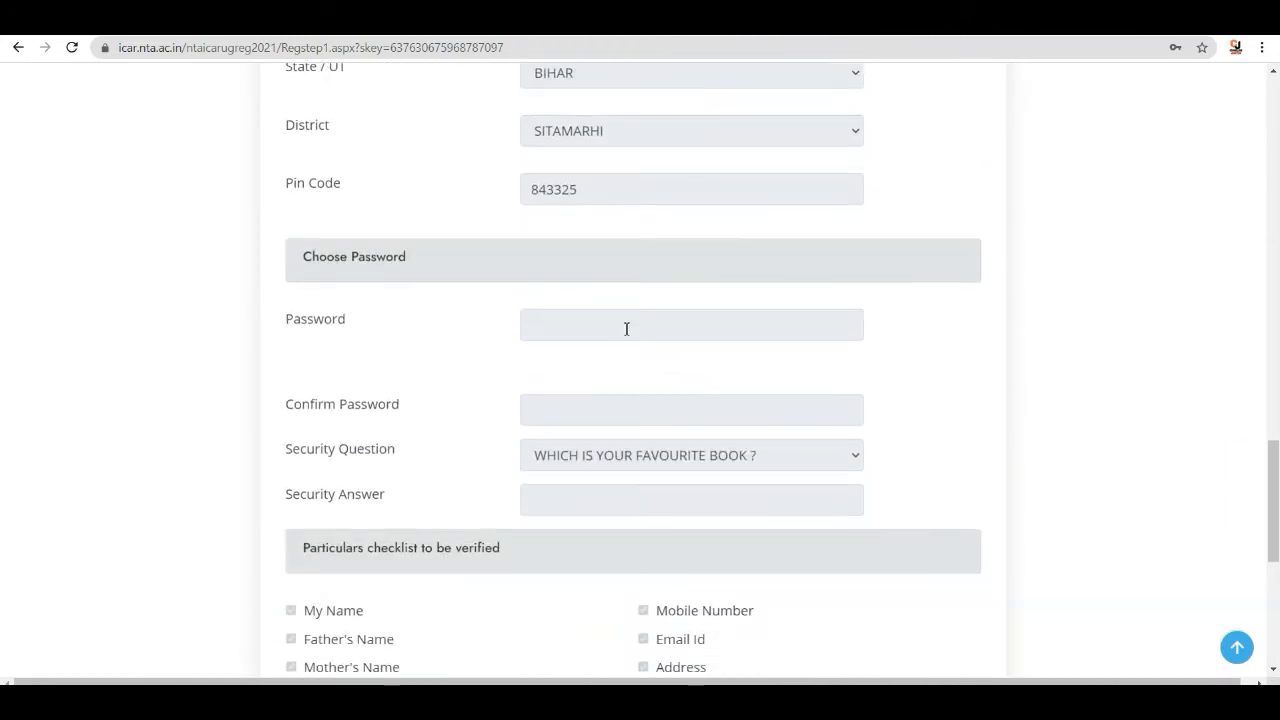
scroll(626, 328, "down", 3)
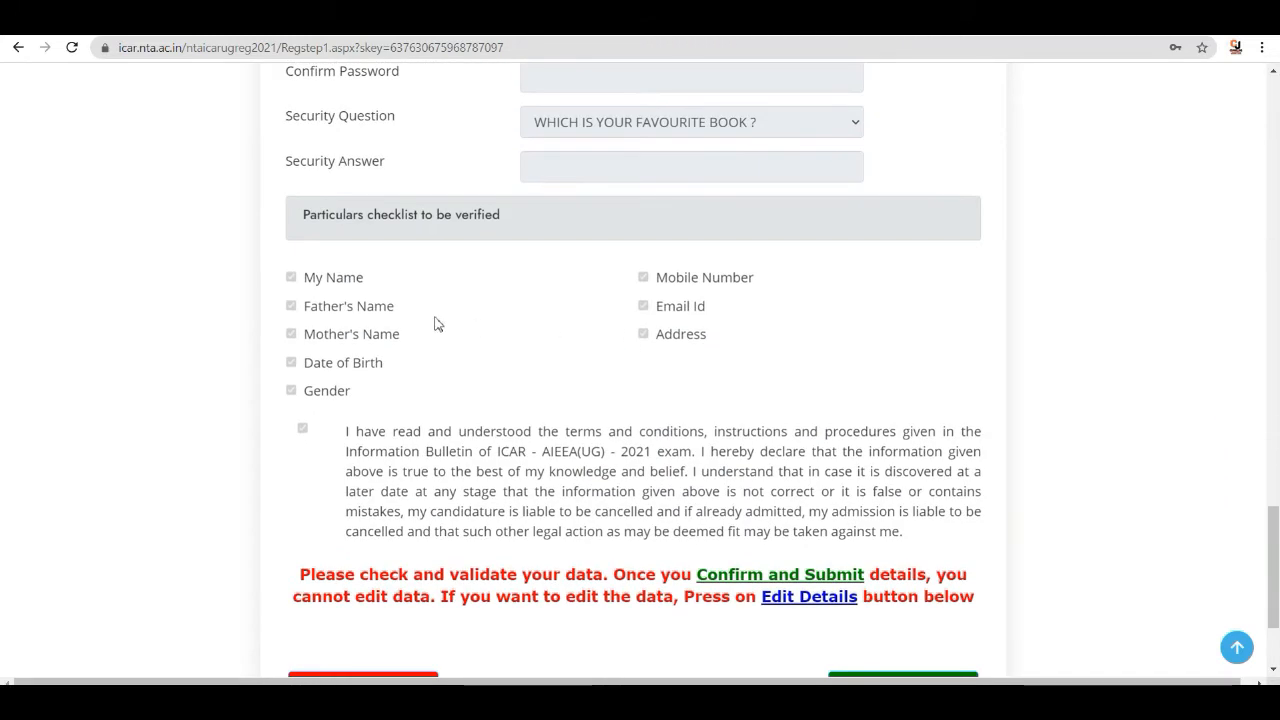
scroll(601, 331, "down", 2)
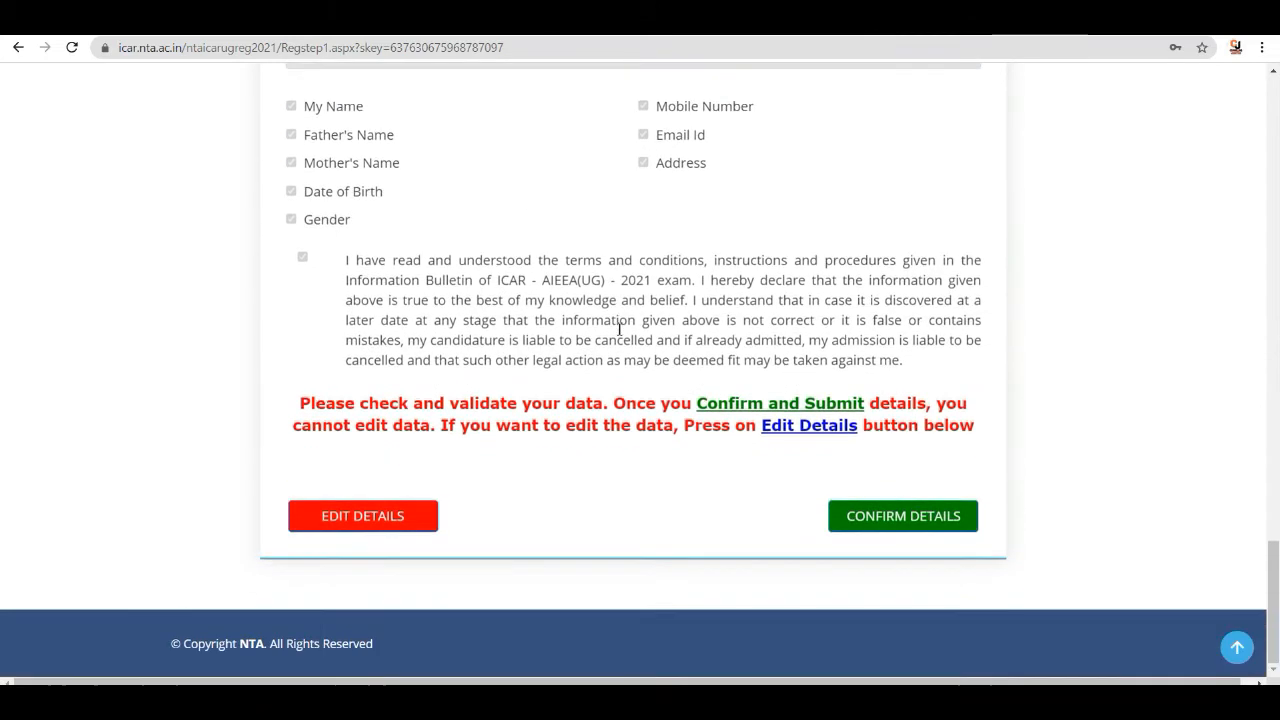
left_click(899, 520)
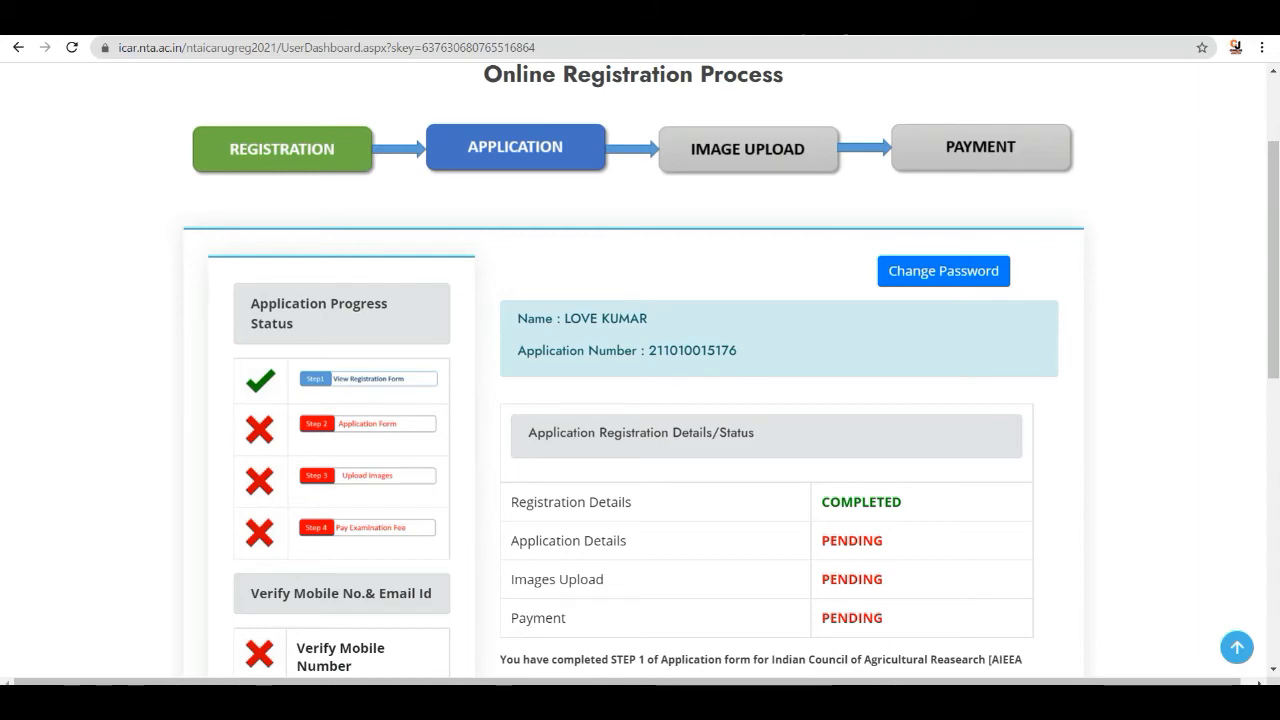
- Open the application form from the dashboard to continue with the next stage
scroll(794, 157, "down", 2)
scroll(790, 170, "up", 3)
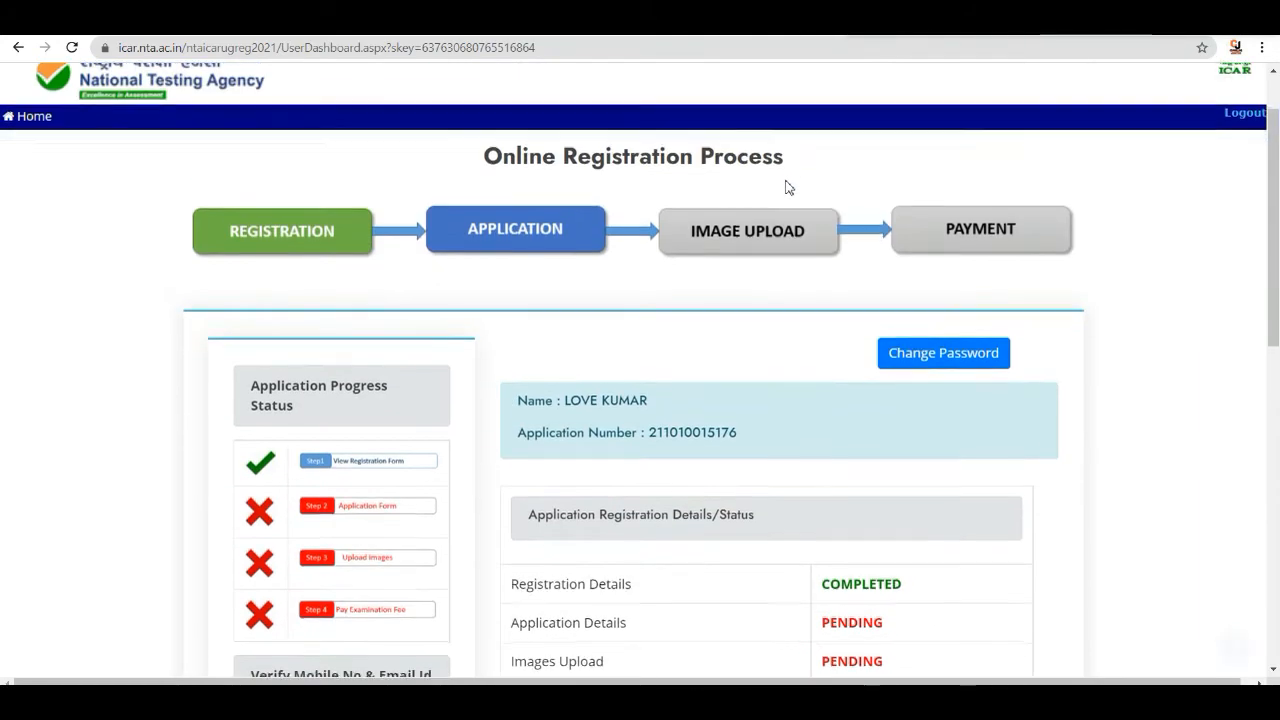
scroll(790, 170, "down", 3)
scroll(766, 144, "up", 1)
scroll(766, 144, "up", 2)
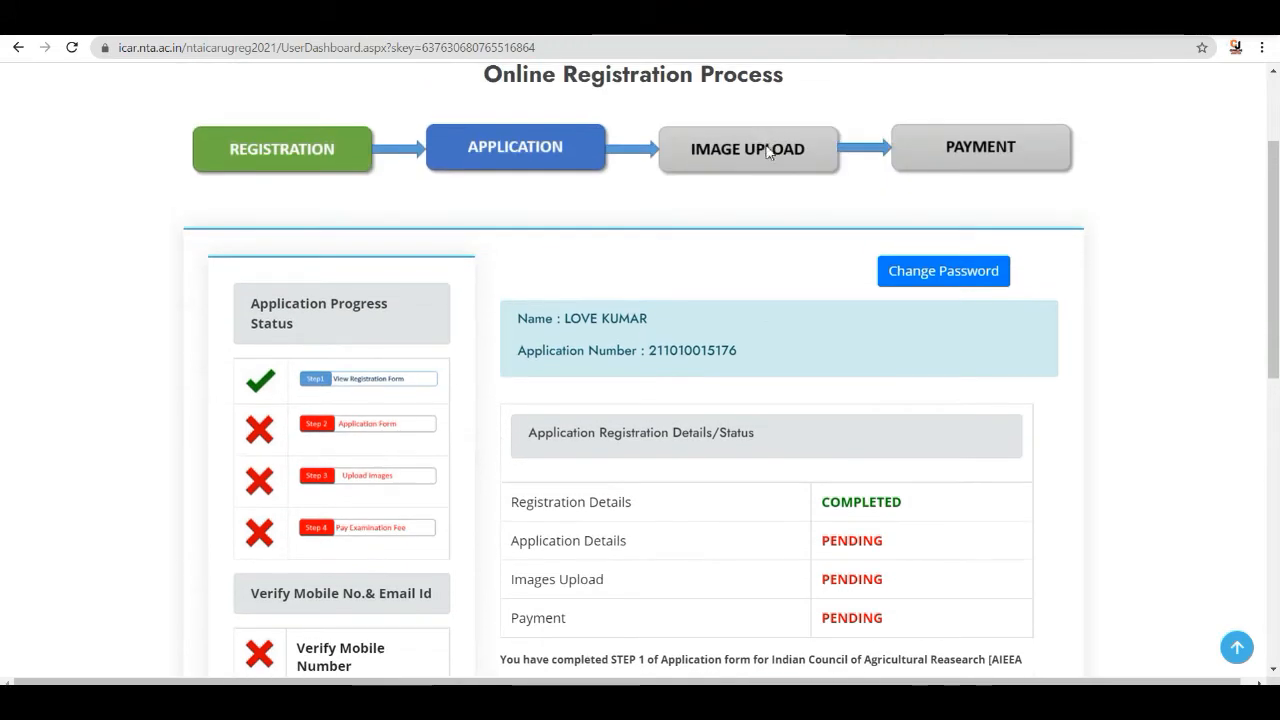
scroll(766, 151, "down", 3)
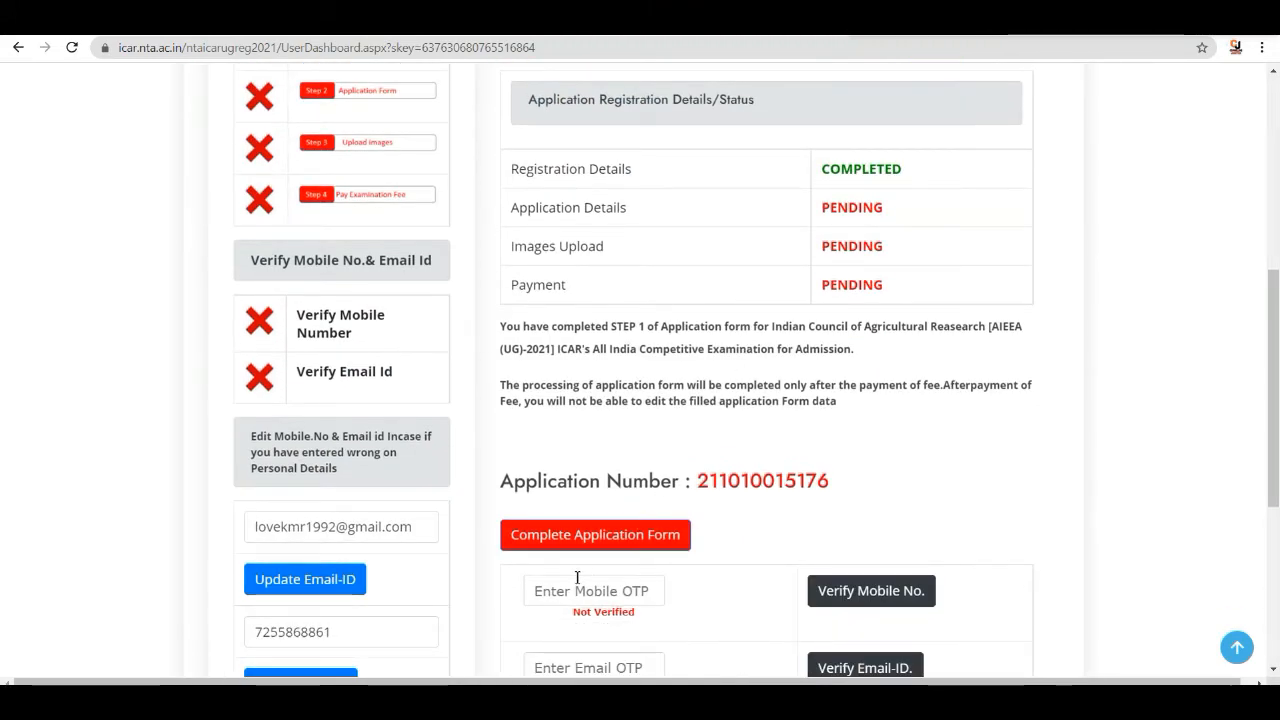
left_click(607, 533)
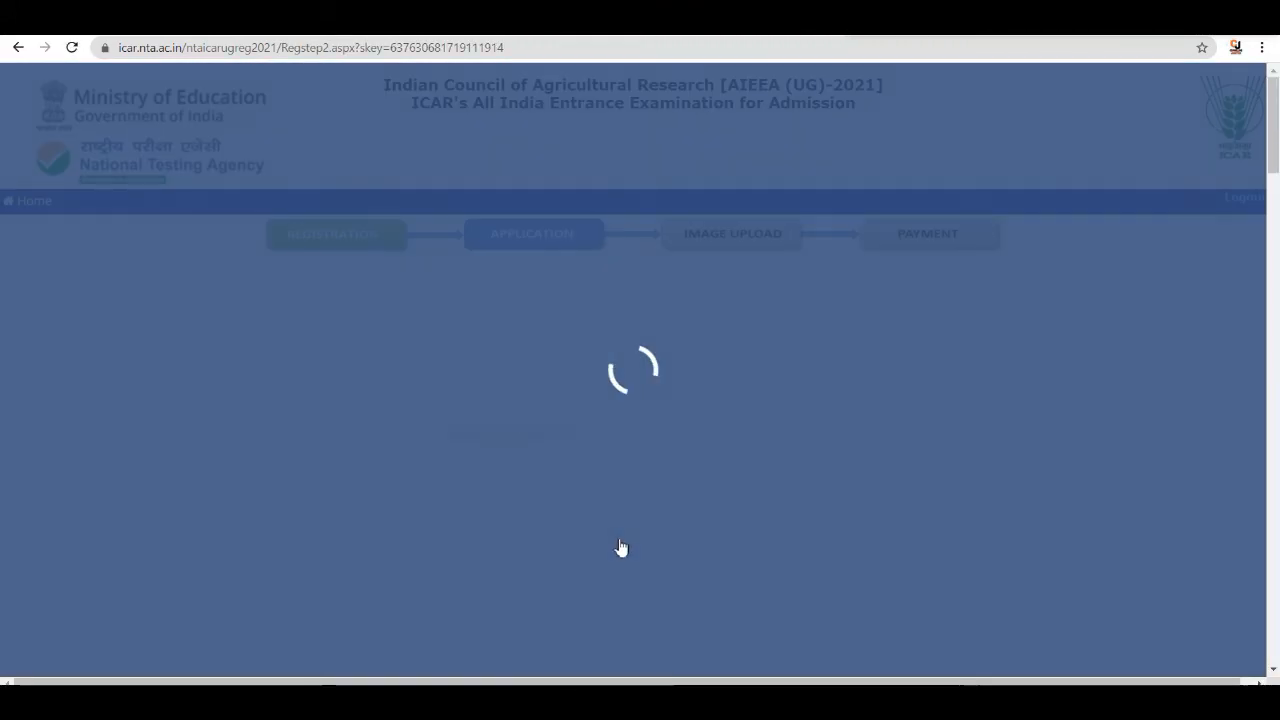
- Set the nationality to Indian and the state of domicile to Bihar in the personal details
scroll(655, 390, "down", 4)
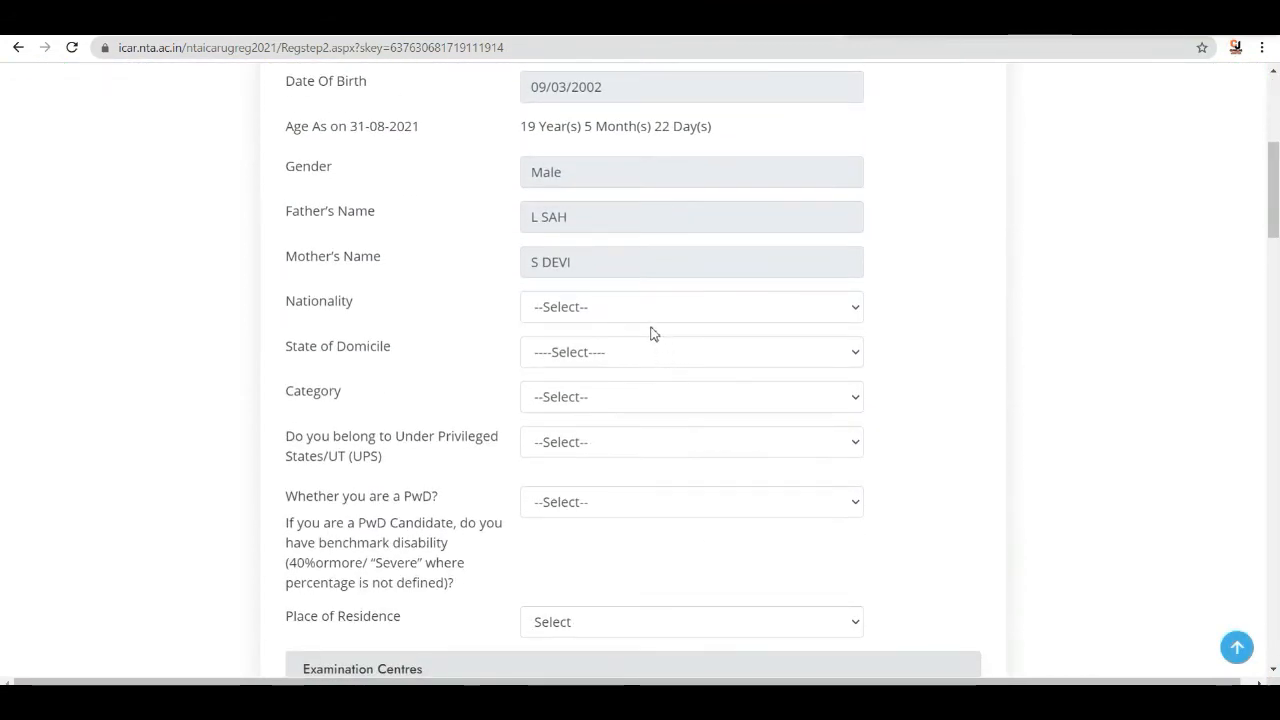
scroll(651, 334, "up", 2)
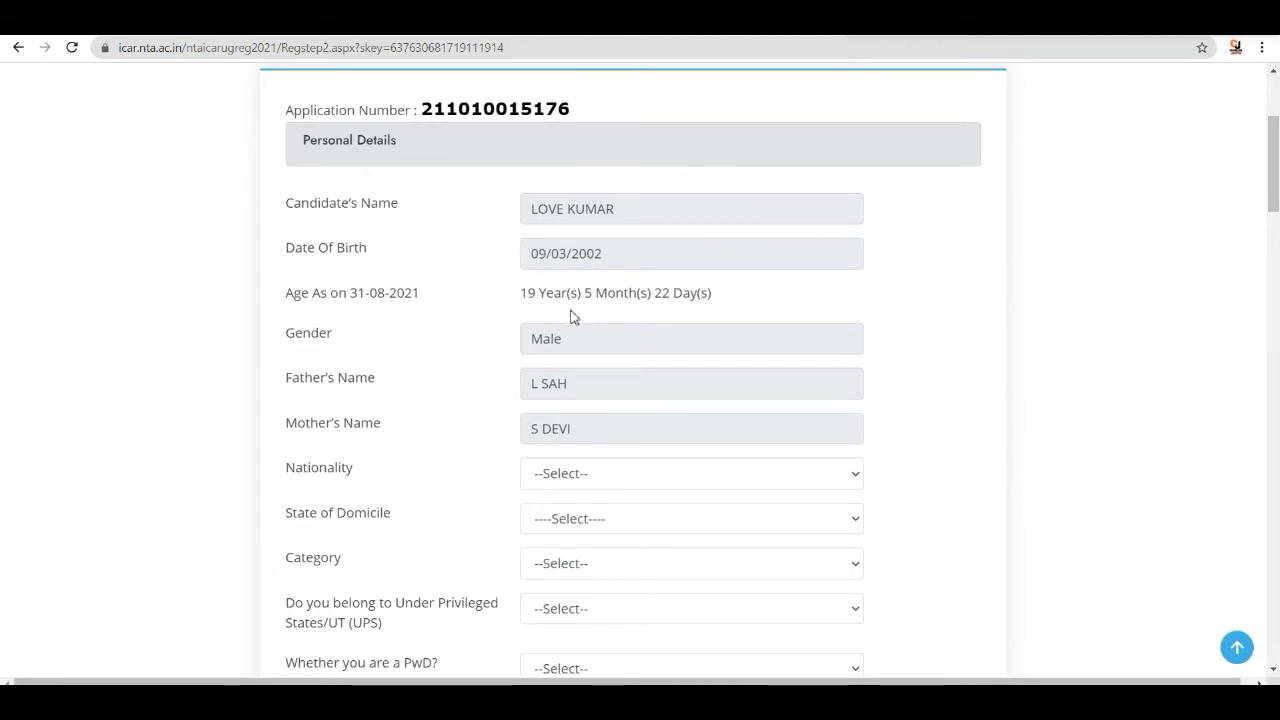
scroll(634, 317, "down", 1)
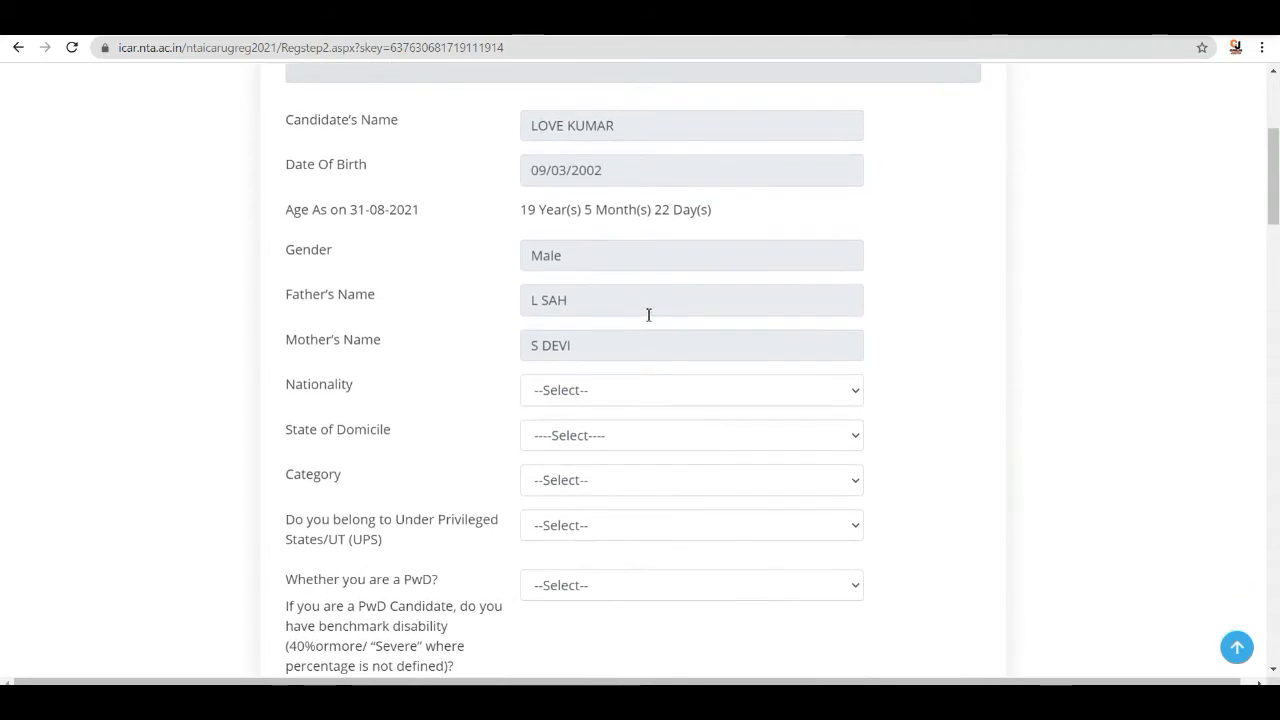
scroll(637, 337, "down", 2)
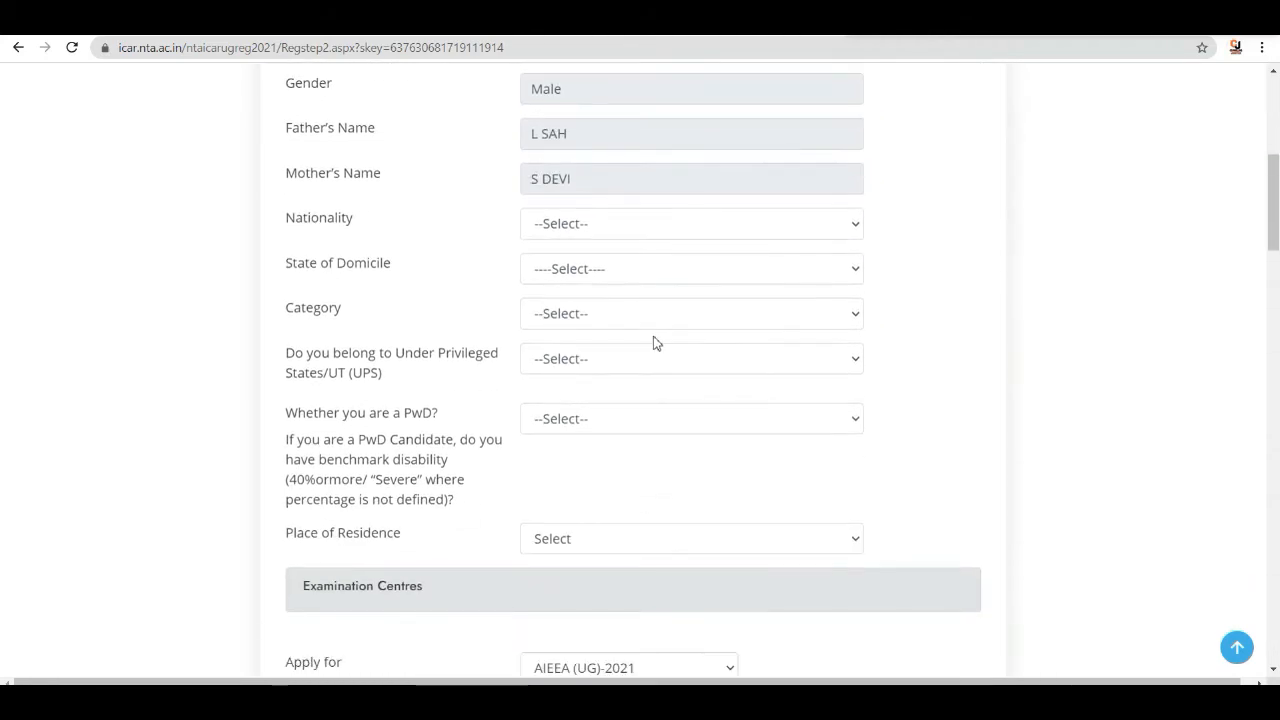
left_click(674, 226)
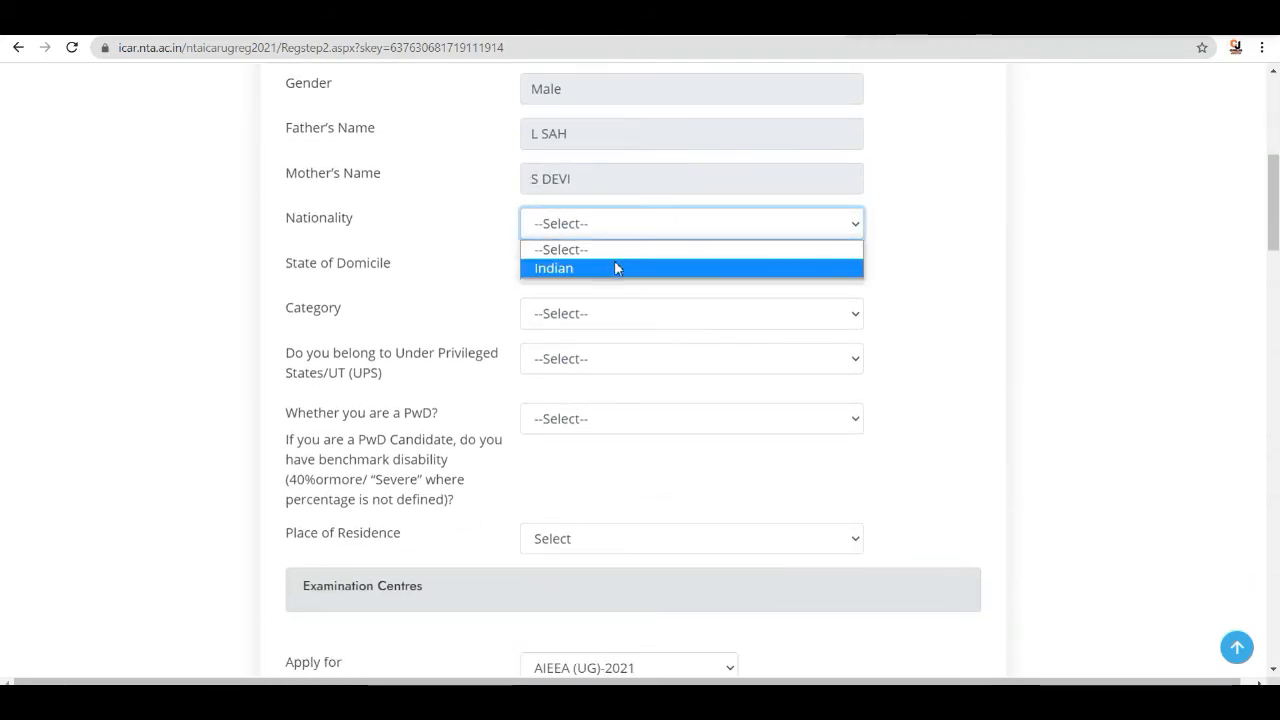
left_click(613, 266)
left_click(642, 270)
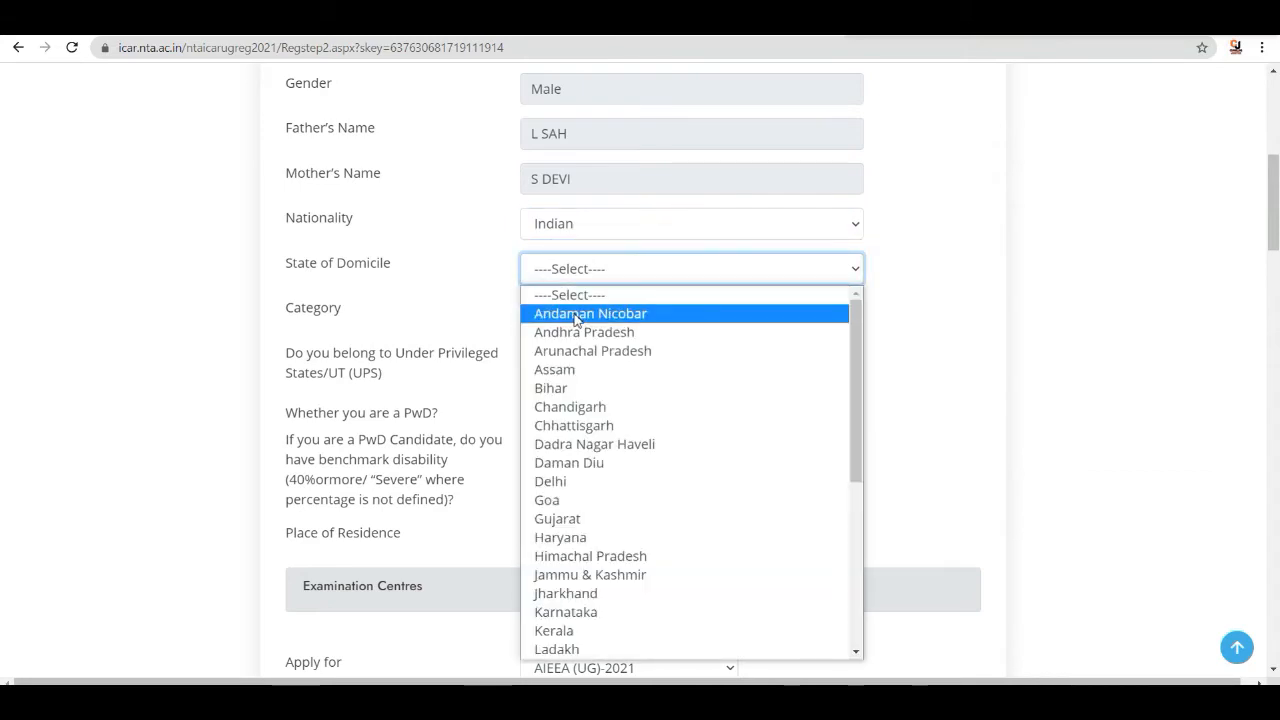
left_click(560, 388)
- Set the category to OBC-NCL and answer No for belonging to Under Privileged States/UT
scroll(698, 326, "down", 1)
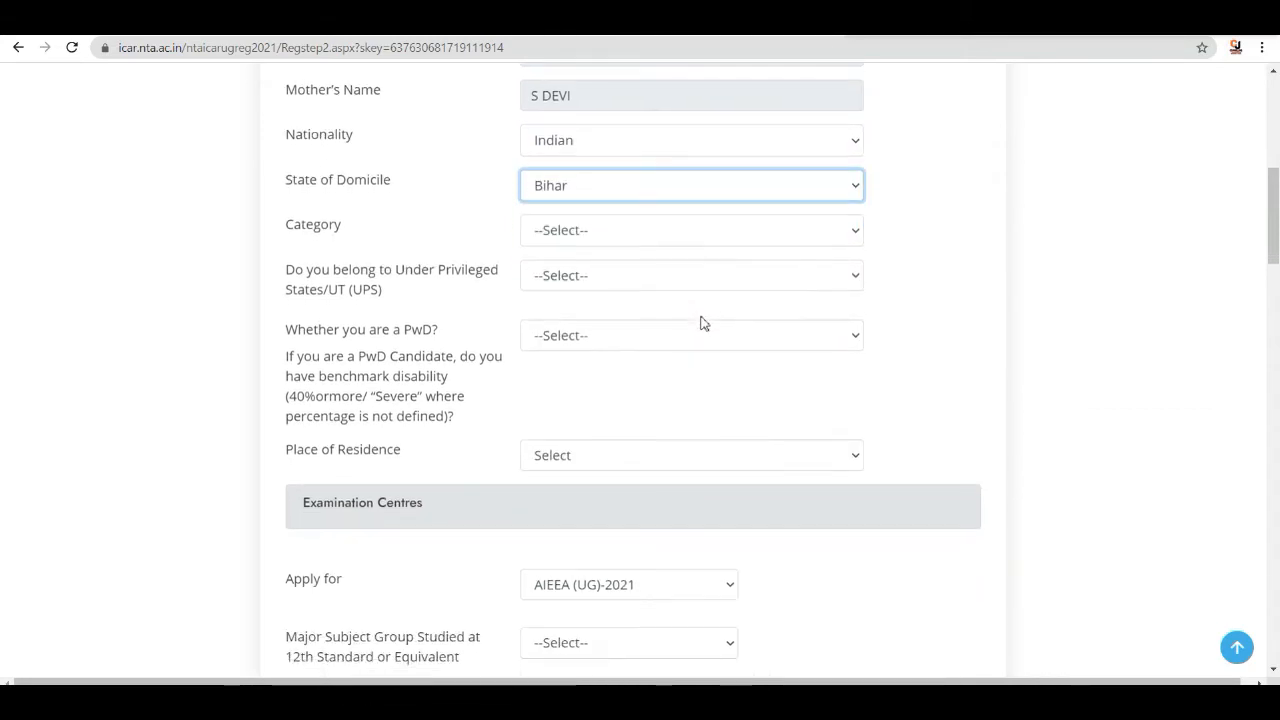
left_click(674, 232)
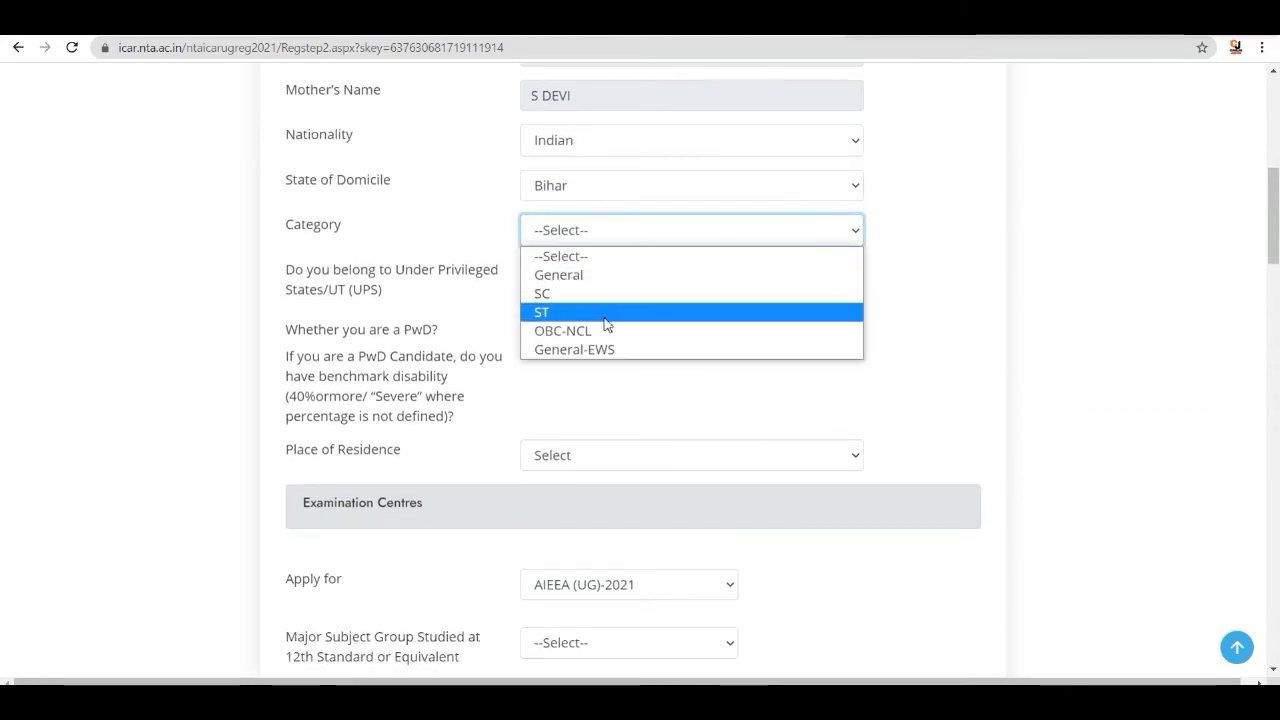
left_click(603, 331)
scroll(648, 285, "down", 2)
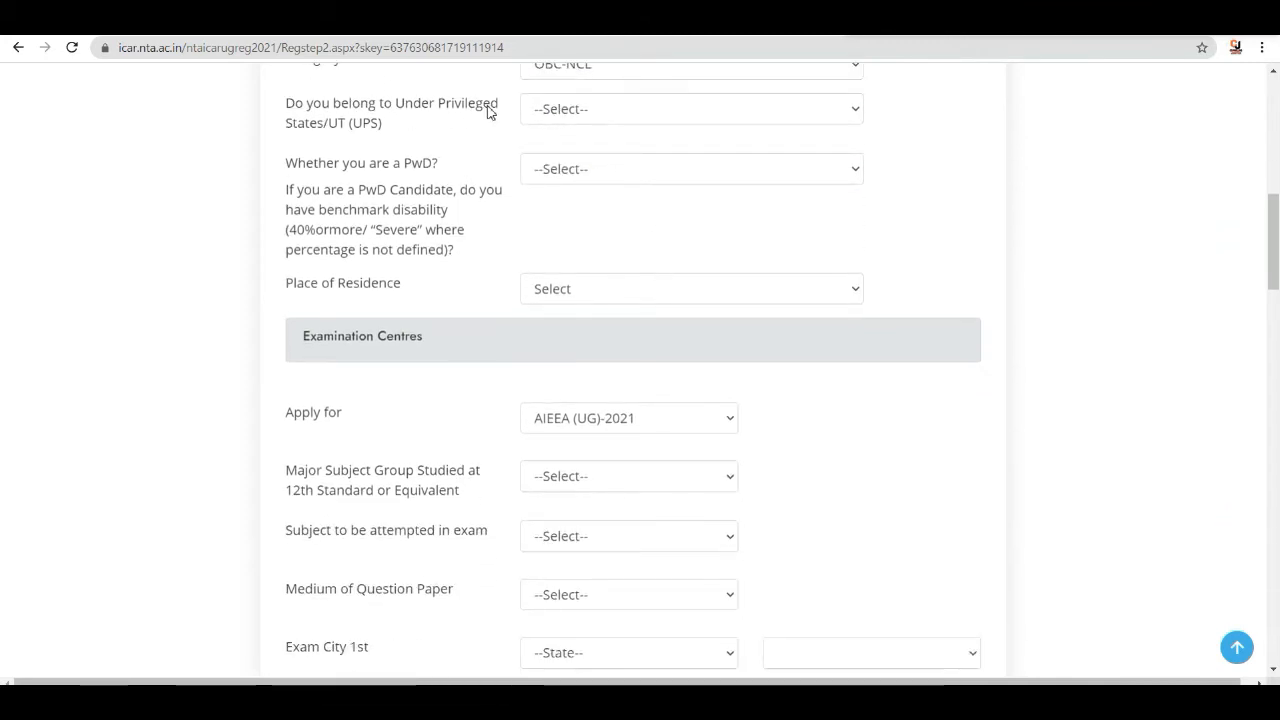
left_click(590, 110)
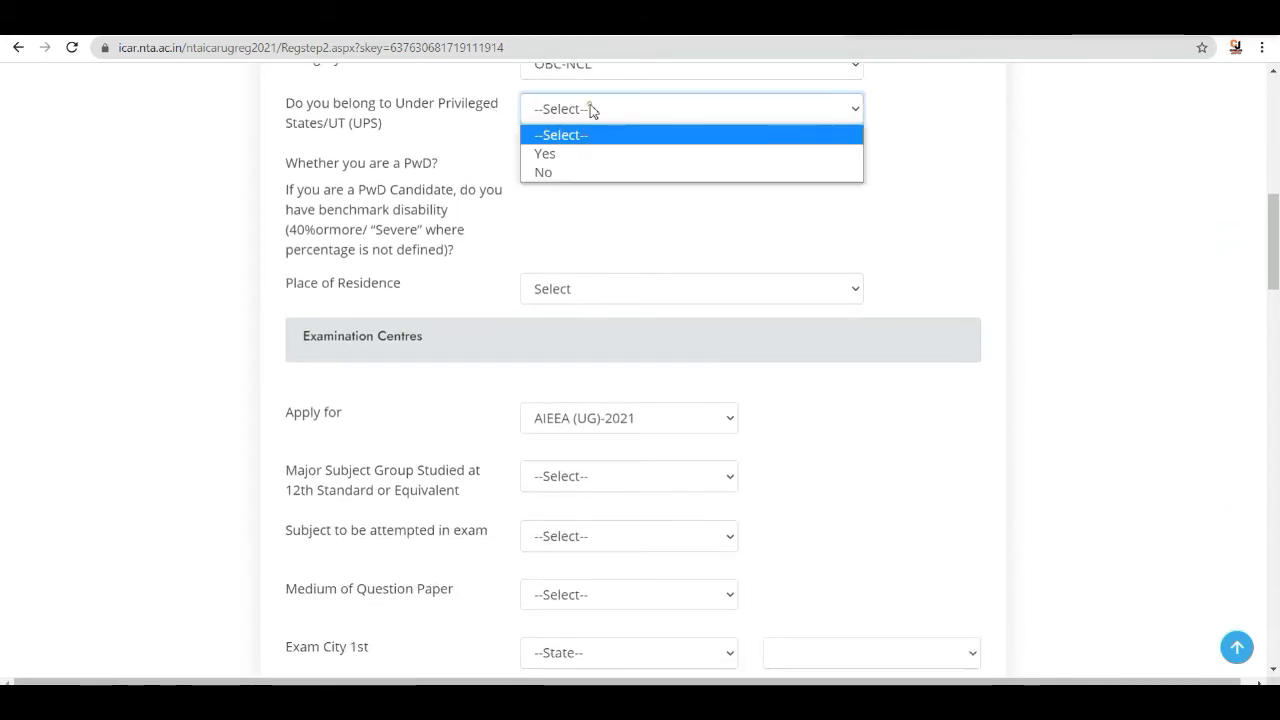
left_click(570, 172)
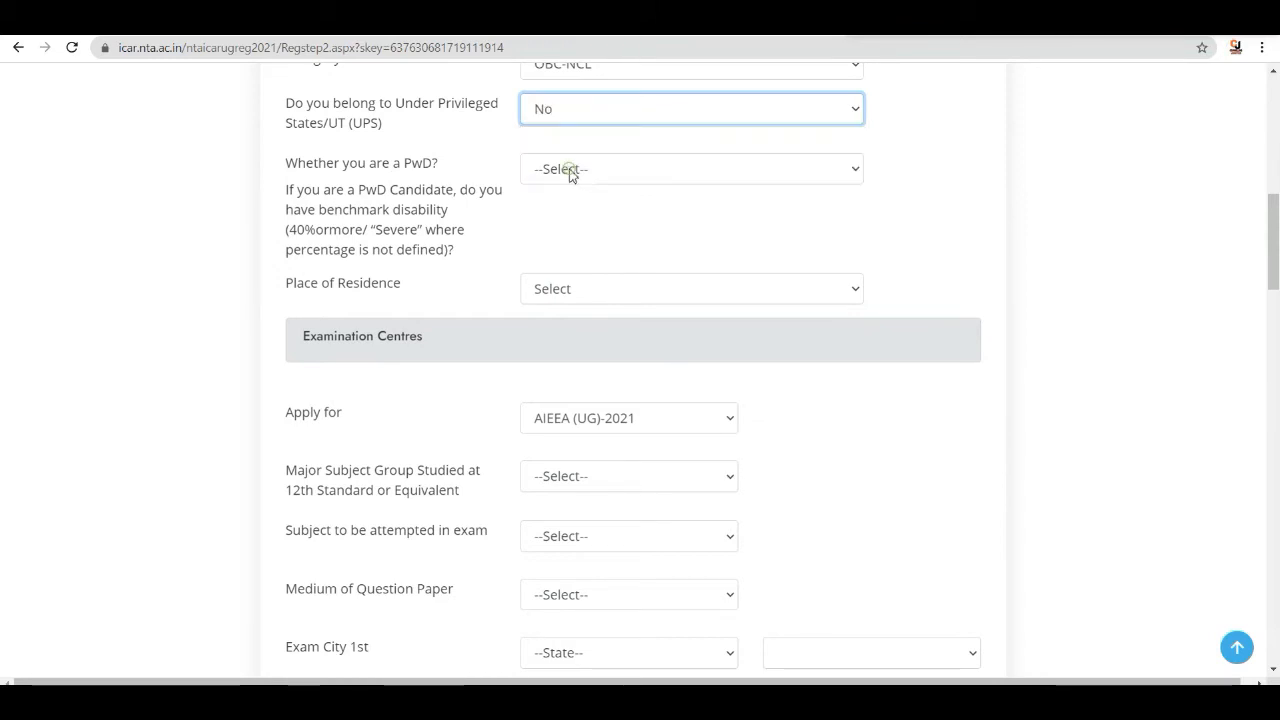
- Answer NO for PwD status and set the place of residence to Rural
left_click(597, 172)
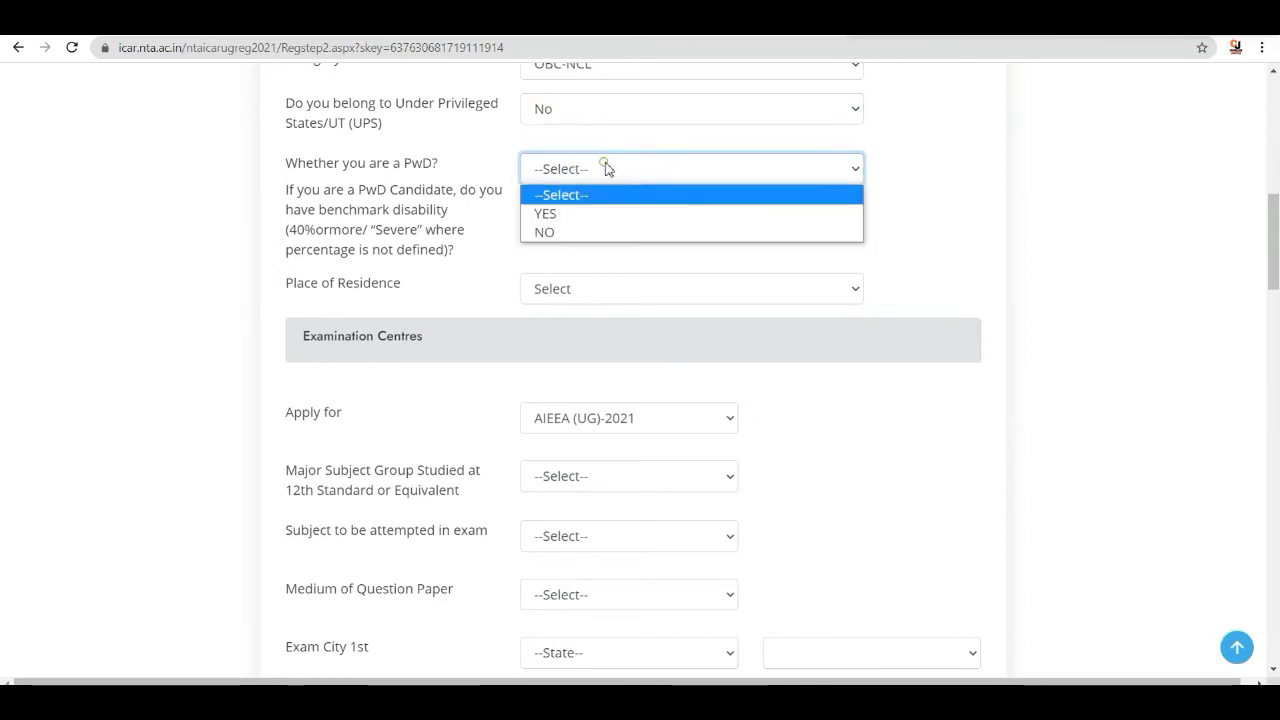
left_click(573, 231)
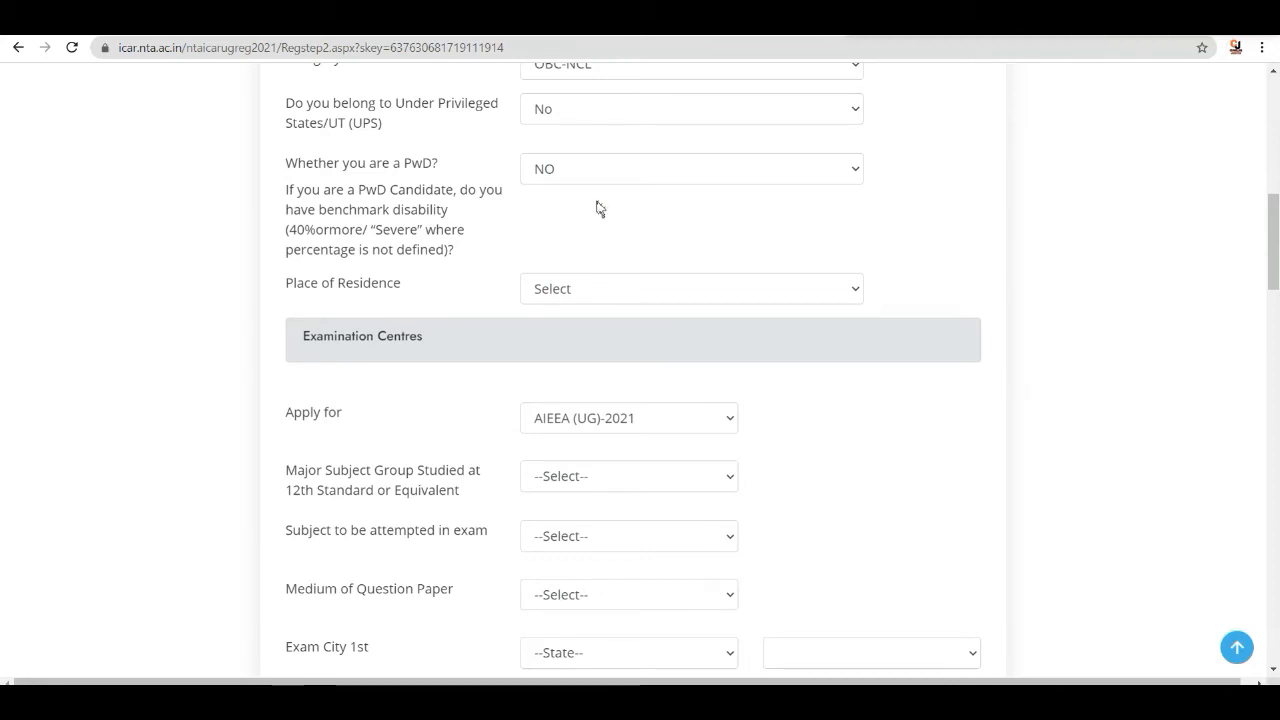
left_click(686, 289)
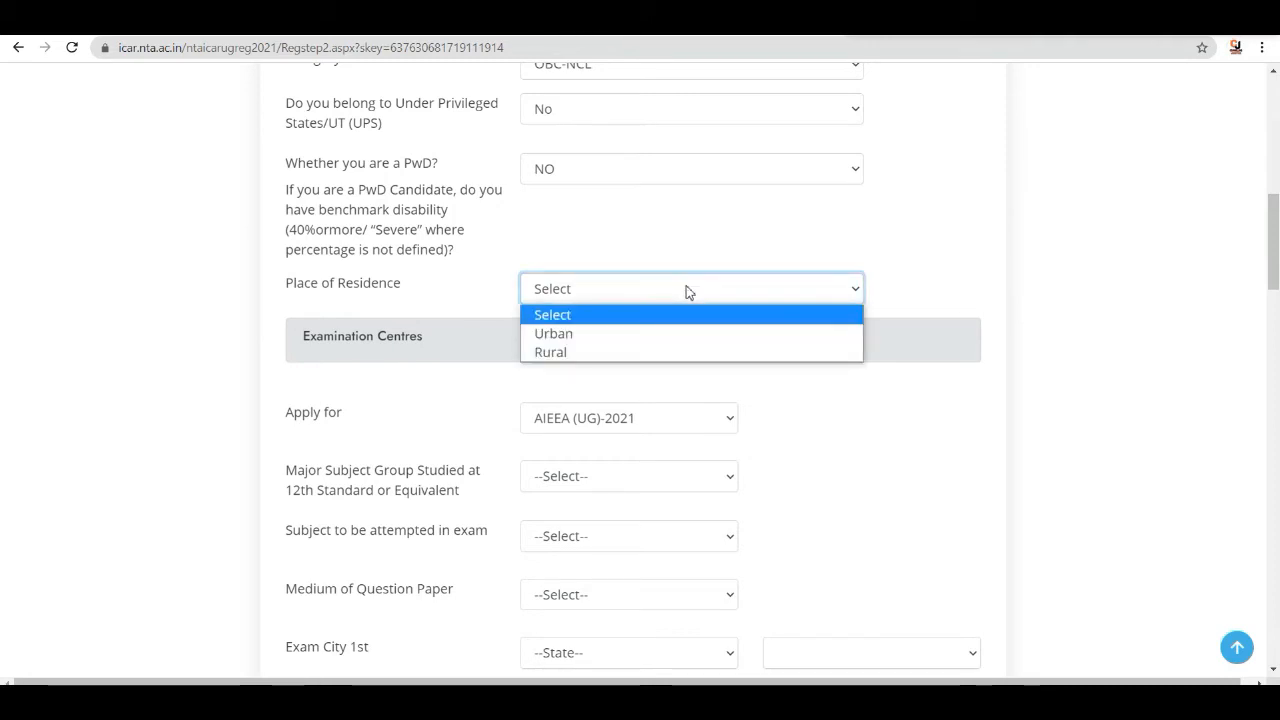
left_click(596, 352)
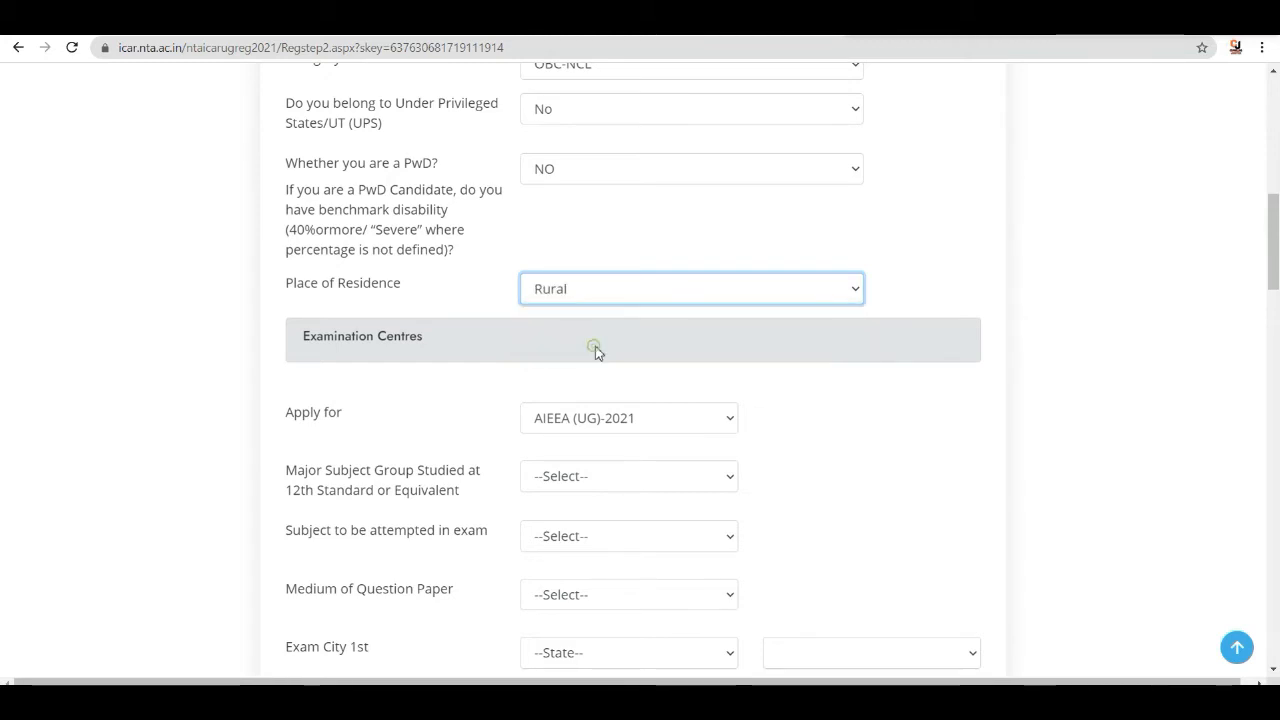
- Set the major subject group studied at 12th standard to PCM and the subject attempted in exam to PCM
scroll(694, 322, "down", 2)
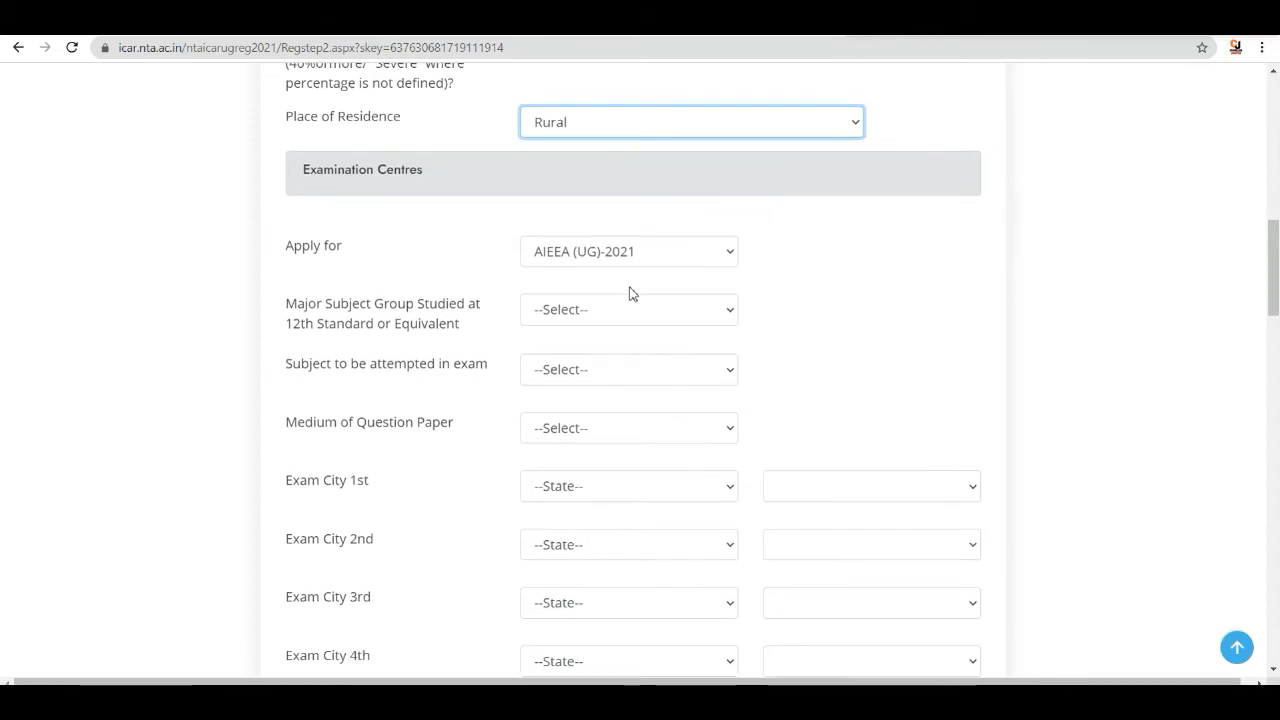
scroll(745, 271, "down", 1)
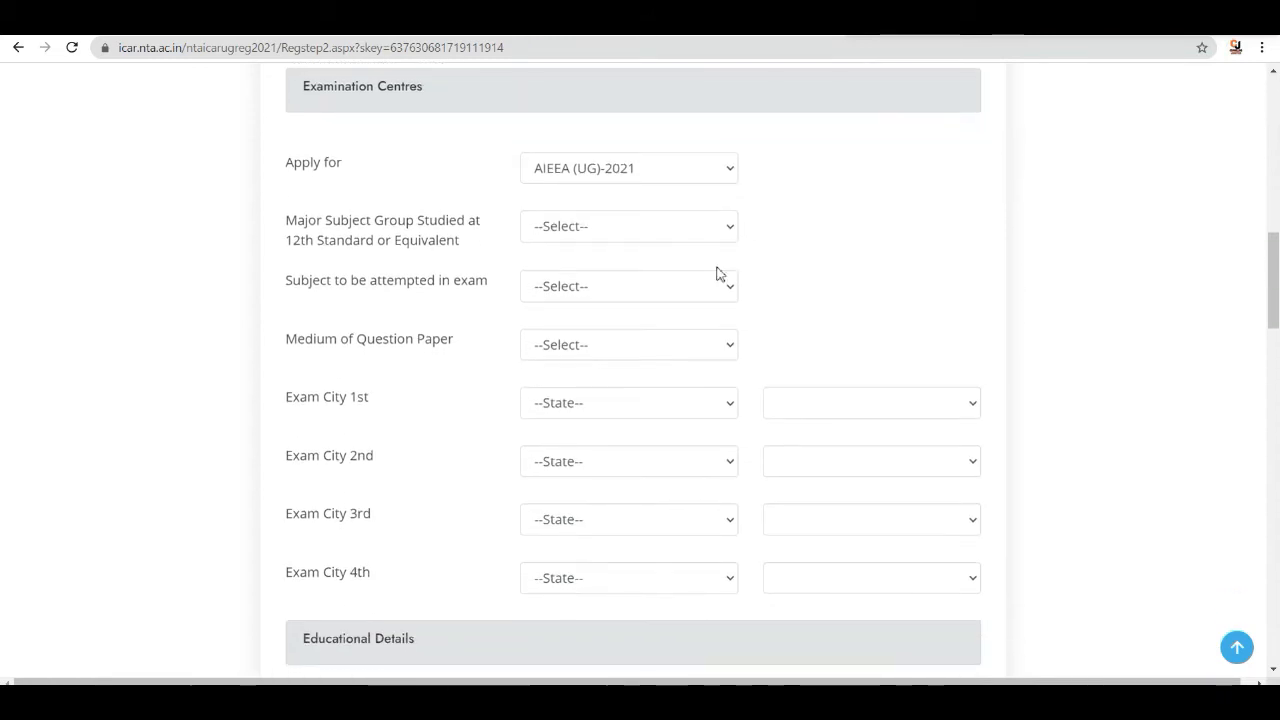
left_click(726, 228)
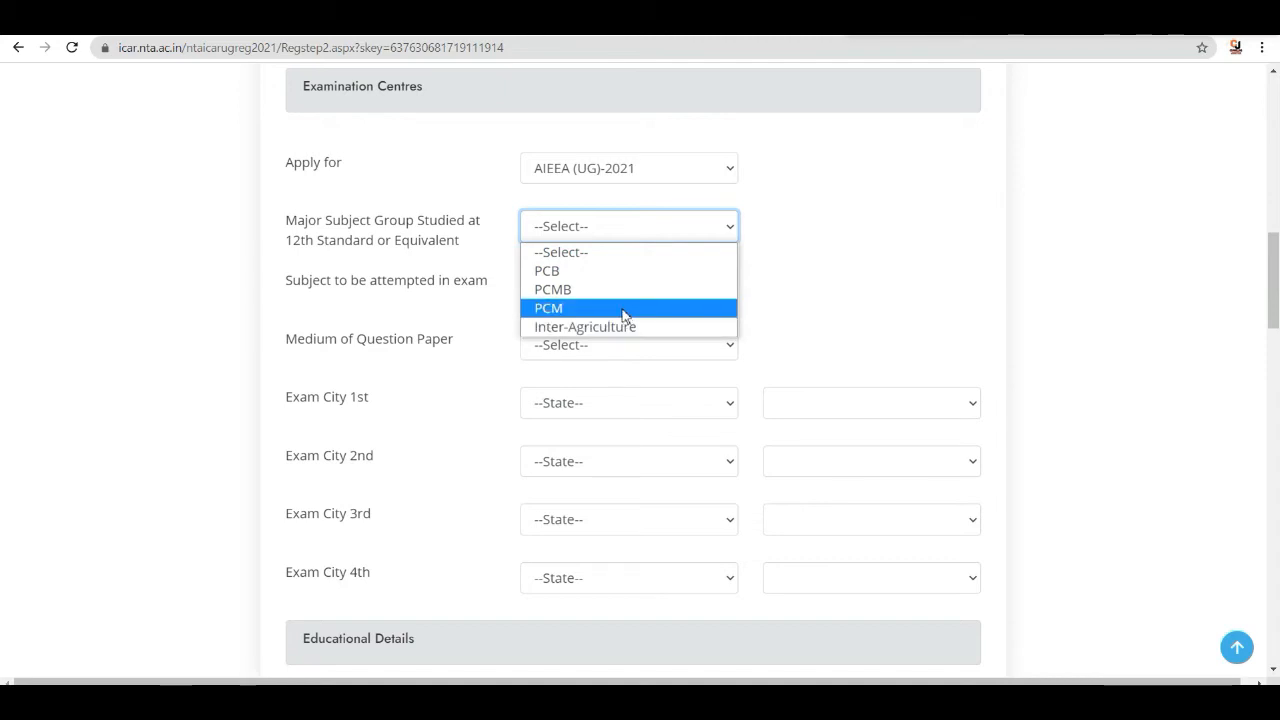
left_click(620, 307)
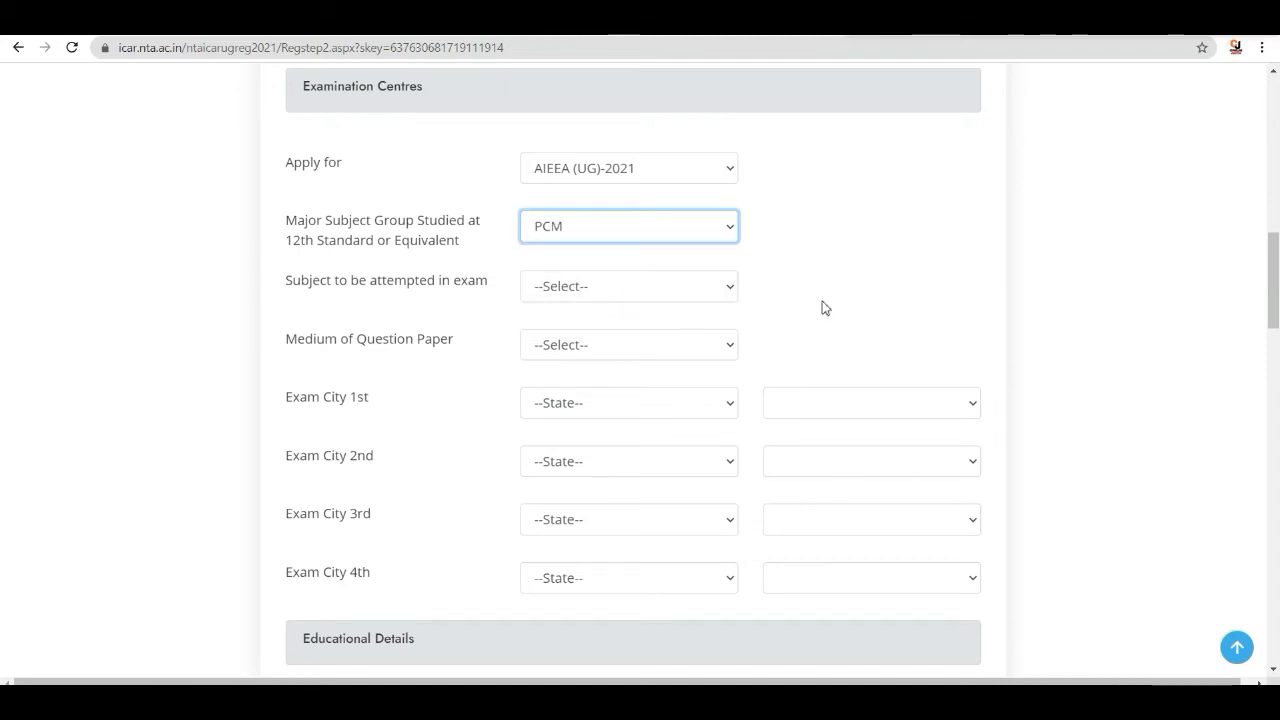
left_click(716, 292)
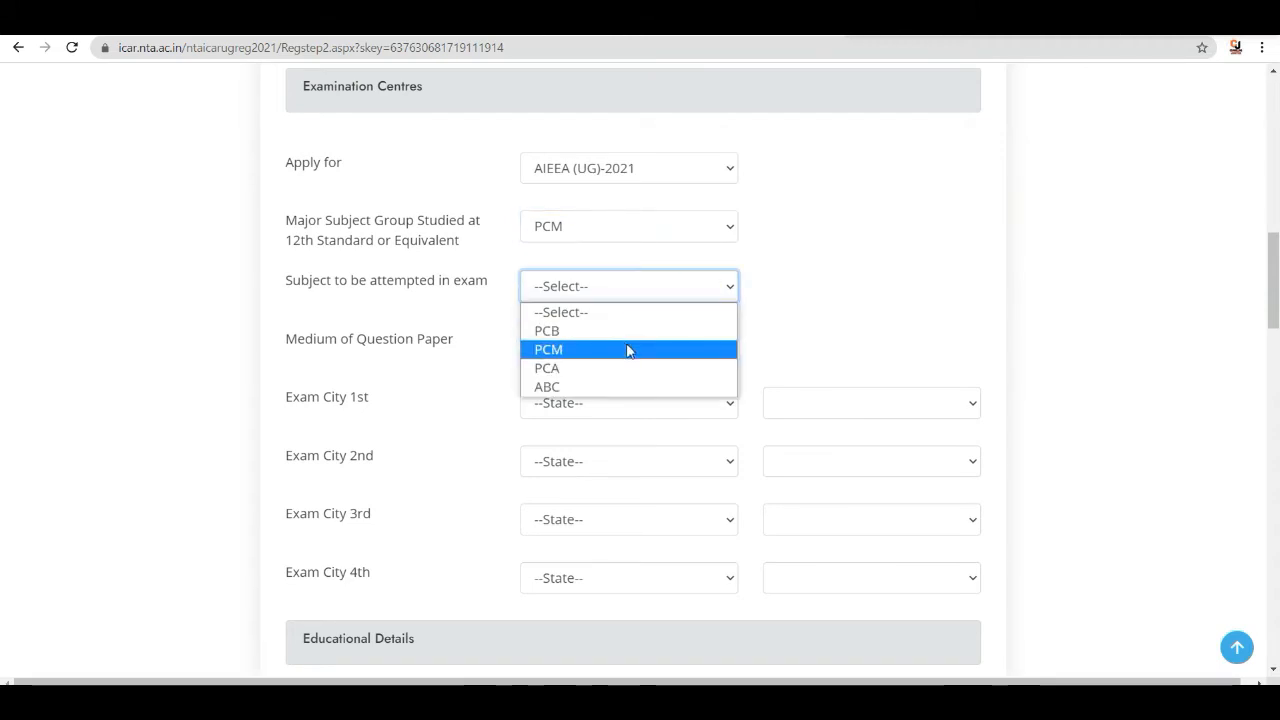
left_click(560, 350)
- Set the medium of the question paper to English
scroll(810, 306, "down", 2)
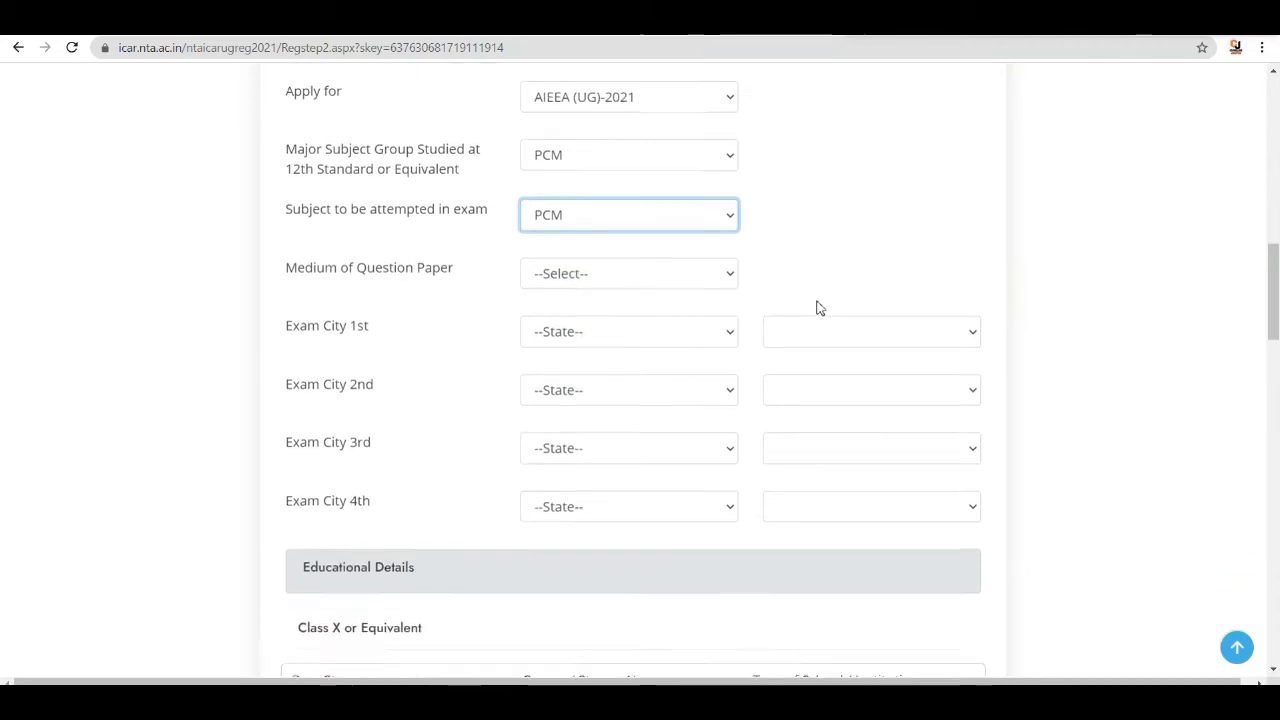
left_click(726, 180)
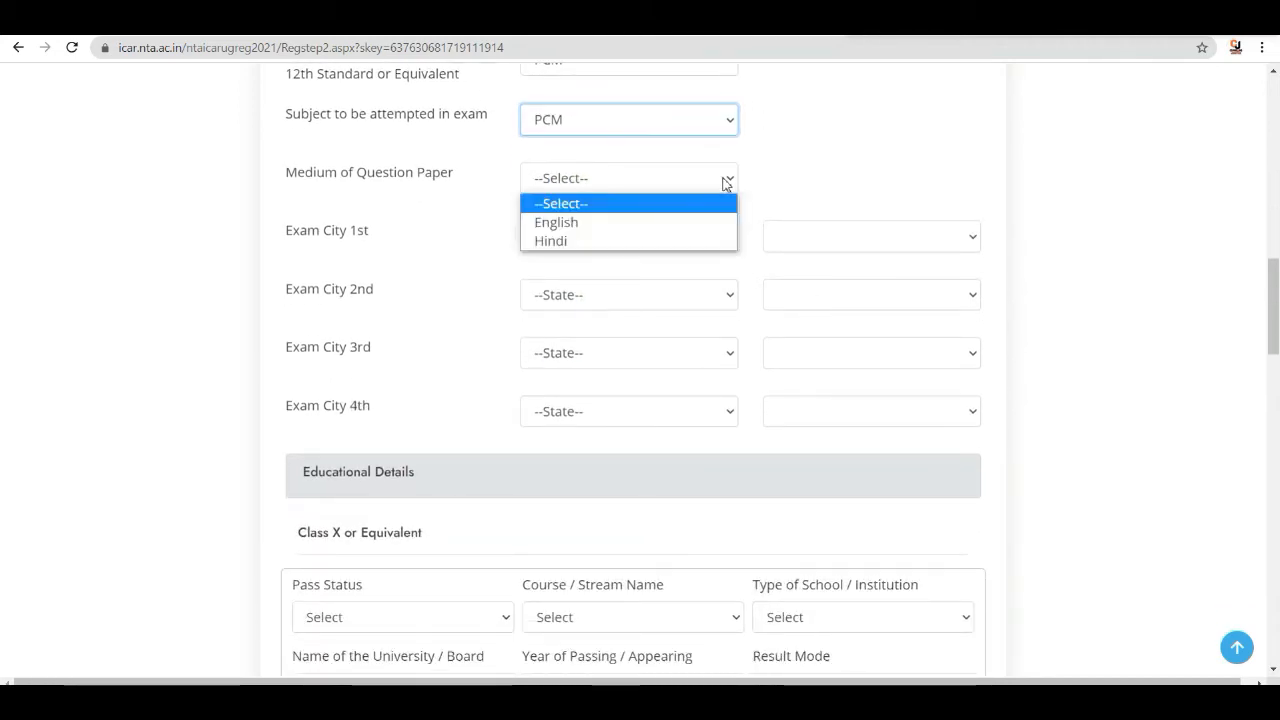
left_click(595, 228)
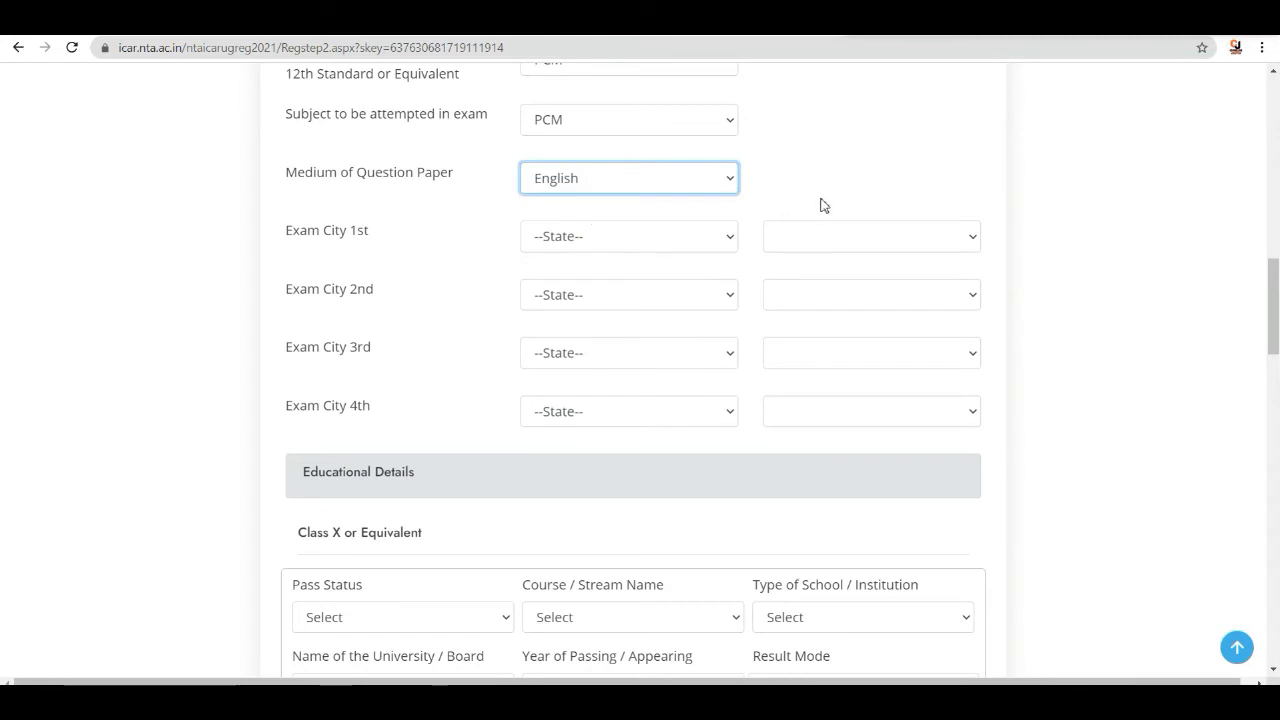
- Choose BIHAR and PATNA(BR07) as the first exam city
left_click(721, 238)
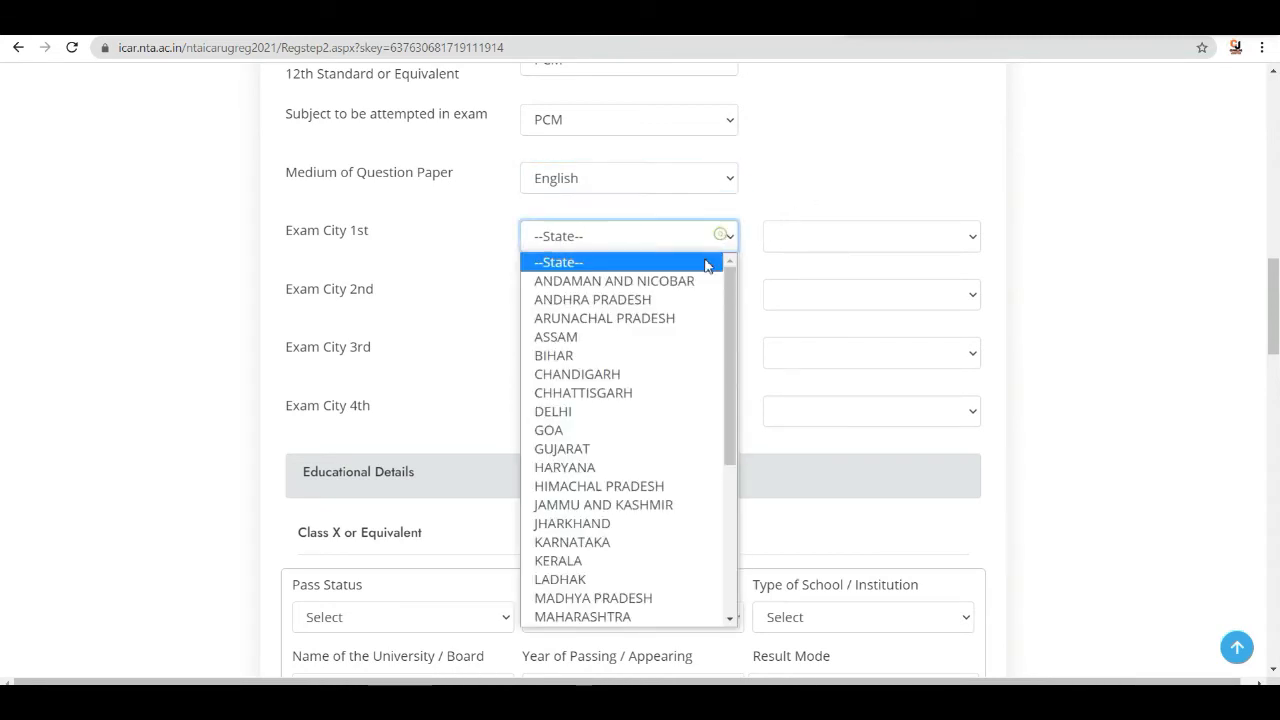
left_click(604, 356)
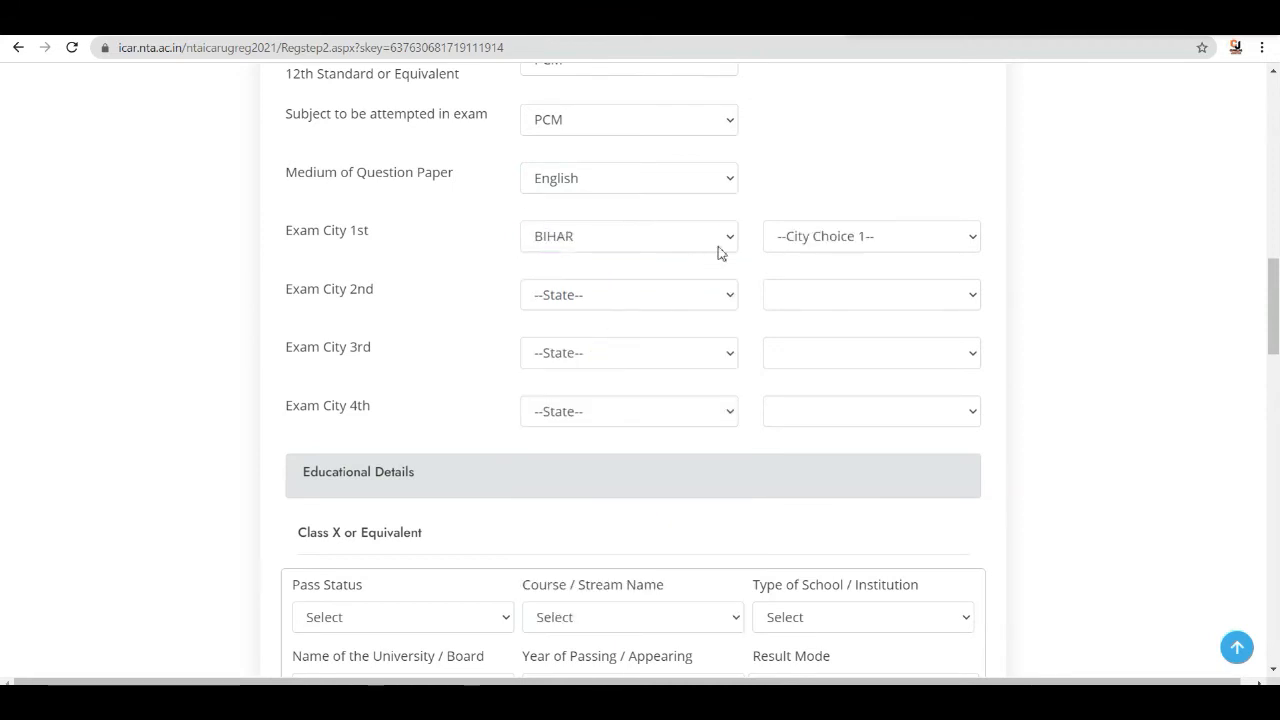
left_click(888, 246)
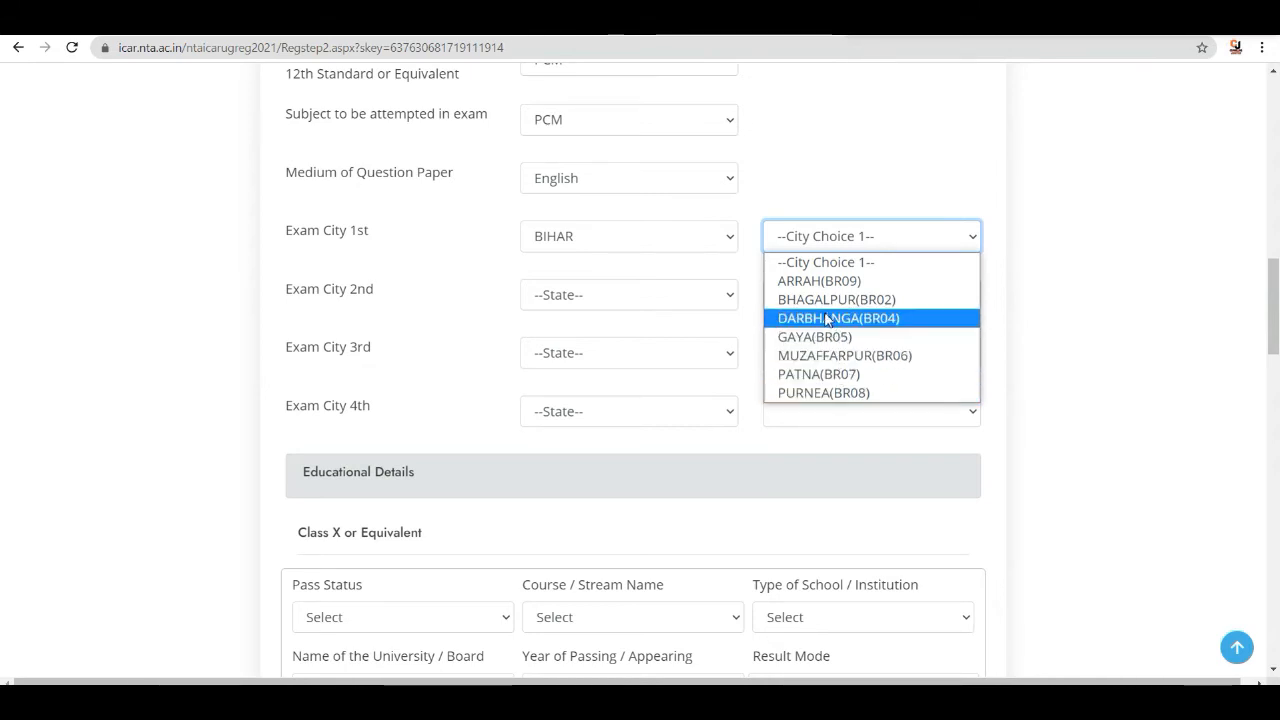
left_click(815, 374)
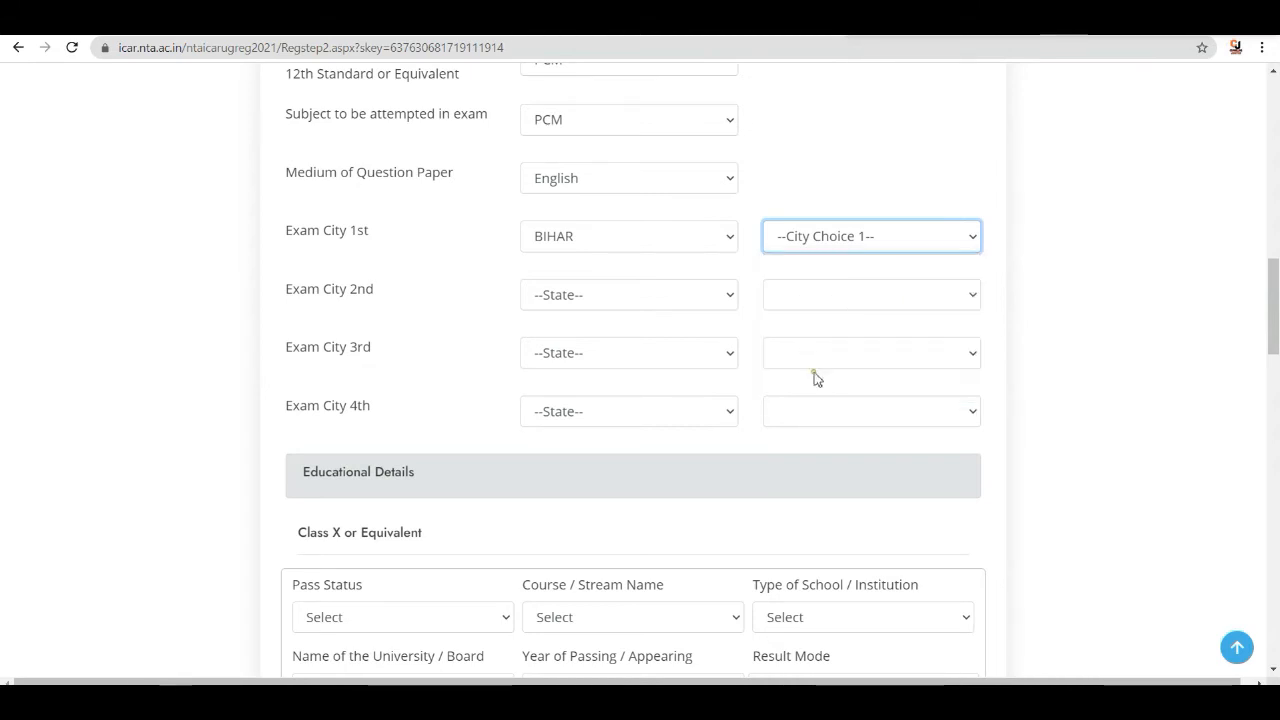
- Choose BIHAR and MUZAFFARPUR(BR06) as the second exam city
left_click(686, 297)
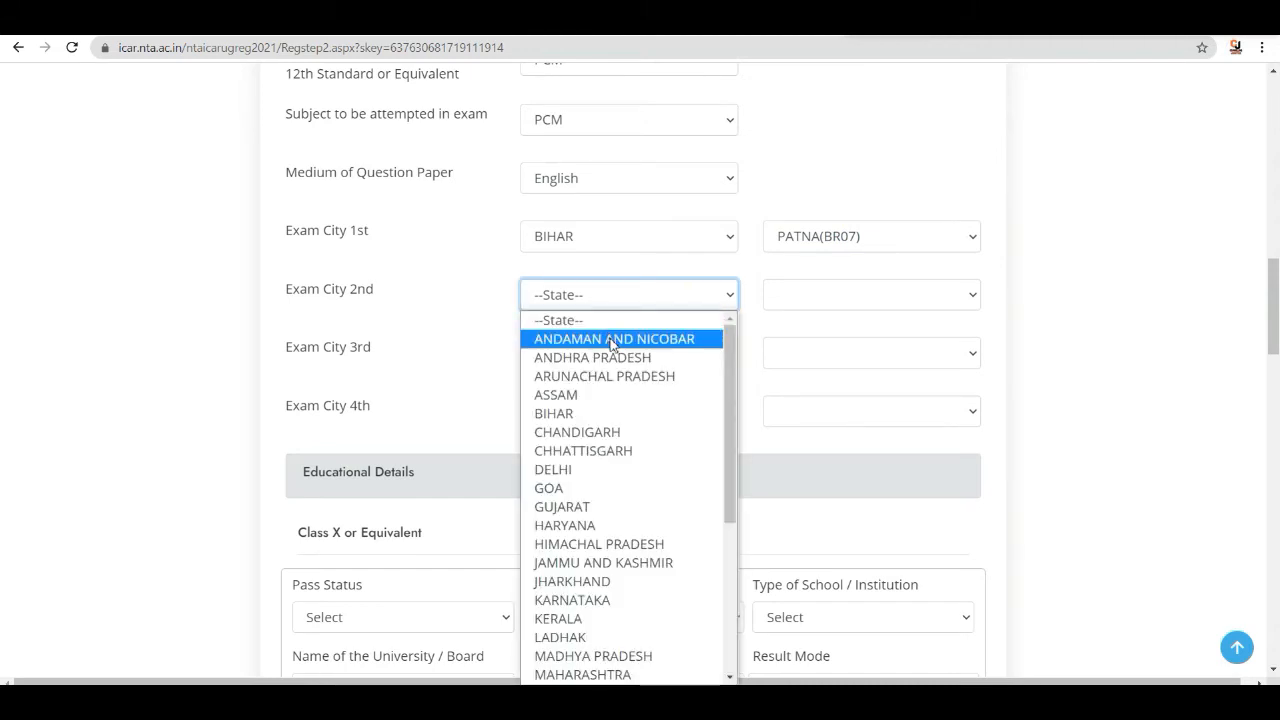
left_click(583, 413)
left_click(849, 291)
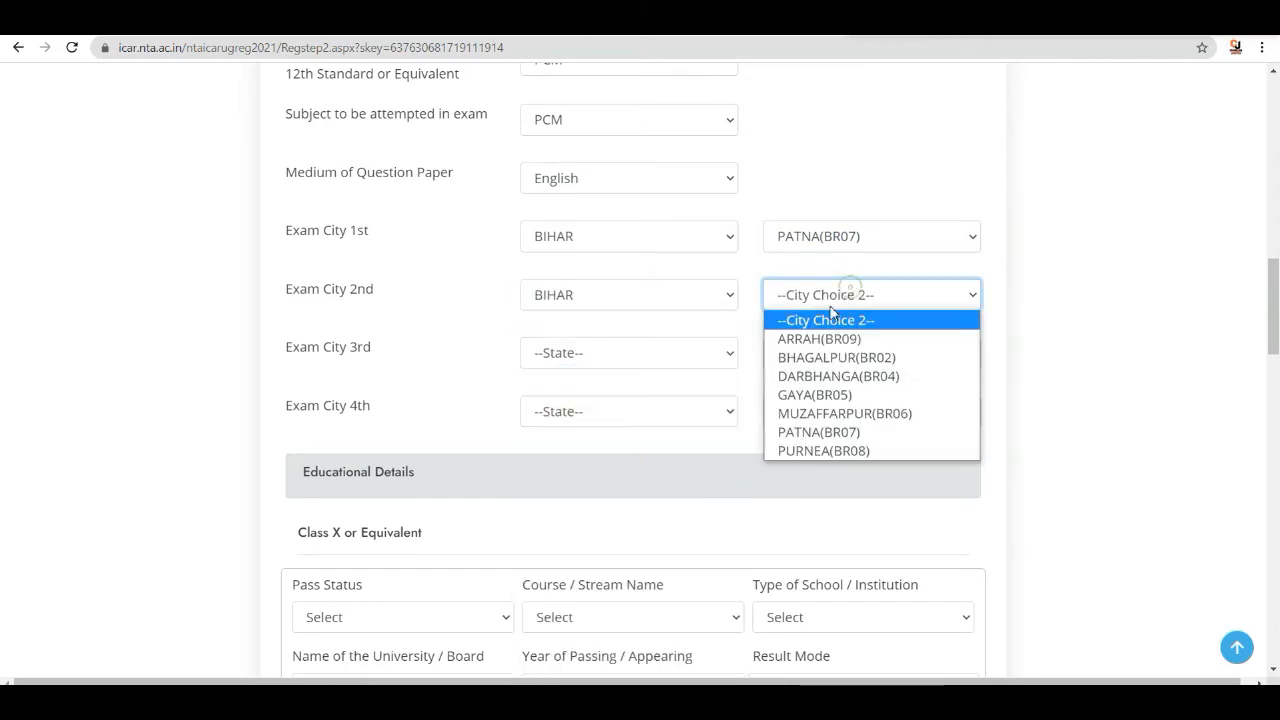
left_click(824, 414)
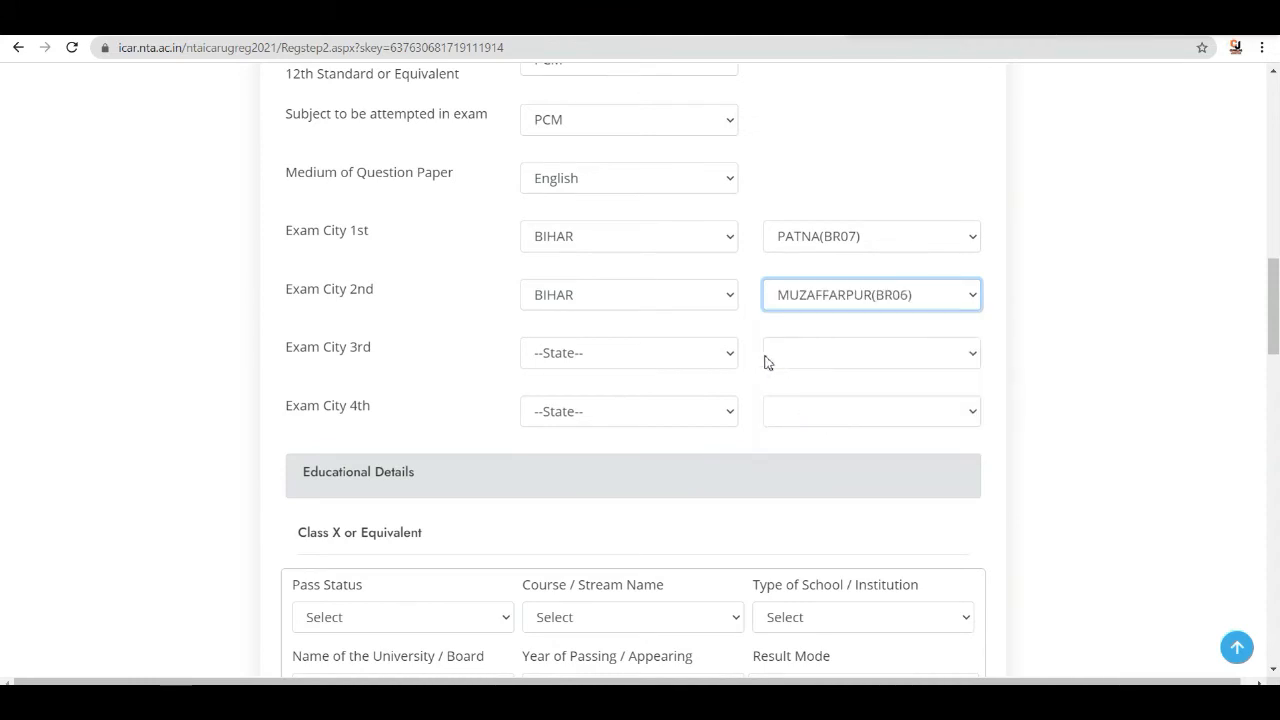
- Choose BIHAR and ARRAH(BR09) as the third exam city
left_click(710, 350)
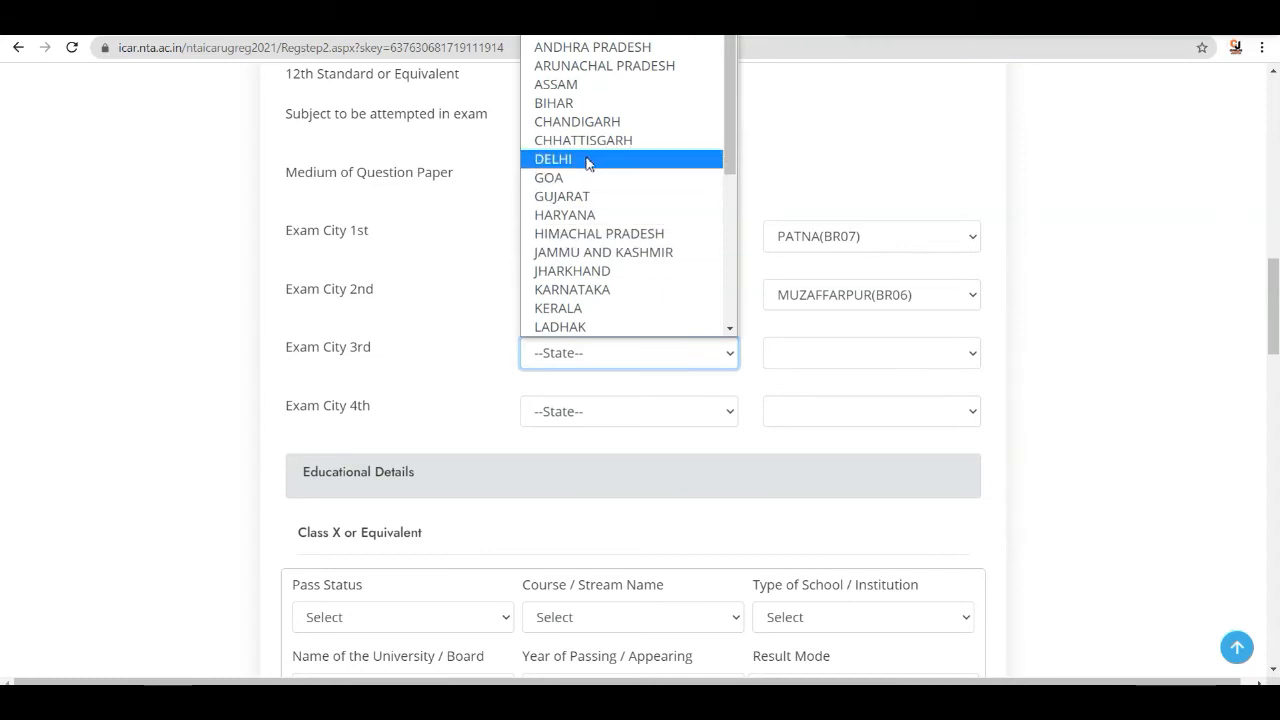
left_click(588, 103)
left_click(884, 357)
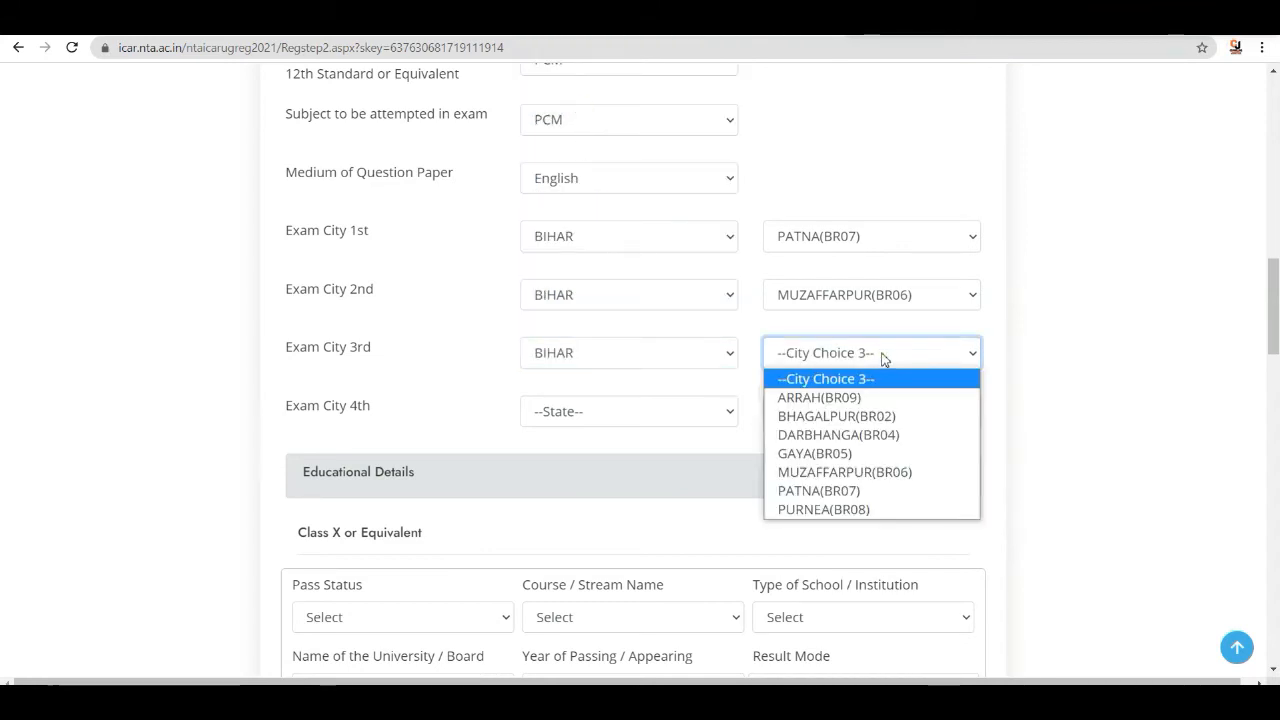
left_click(848, 397)
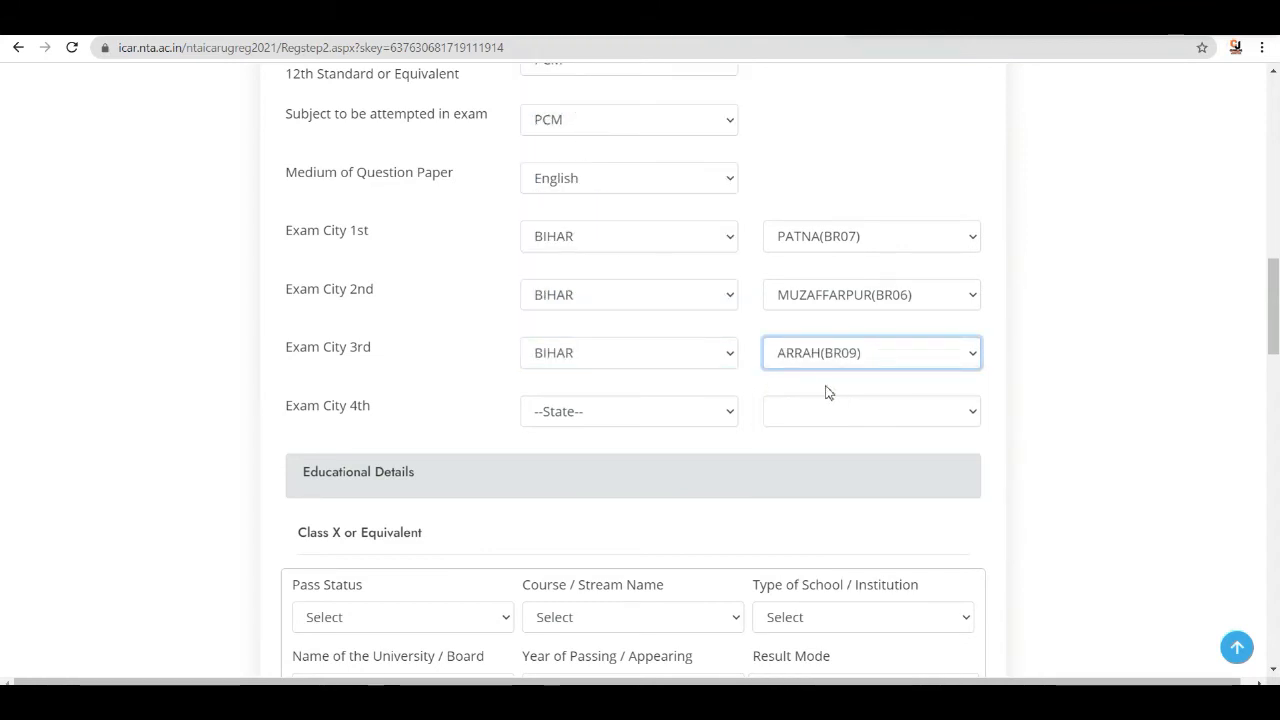
- Choose BIHAR and GAYA(BR05) as the fourth exam city
left_click(666, 424)
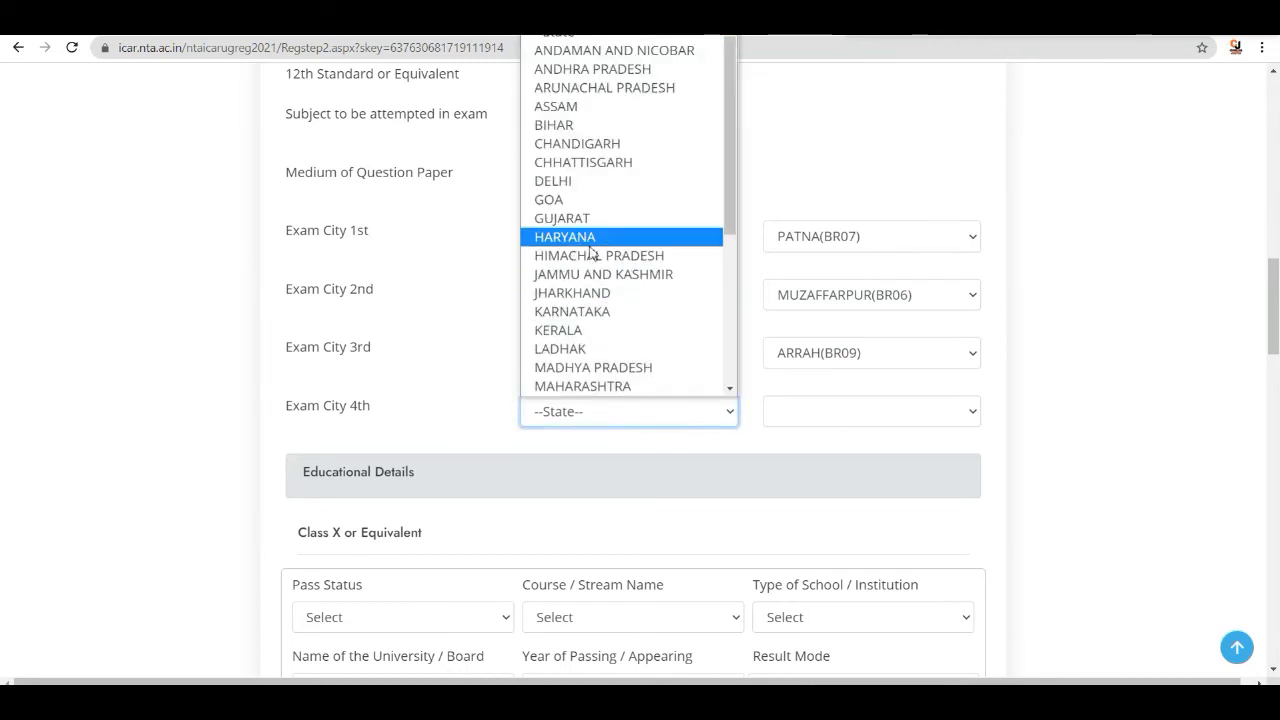
left_click(591, 125)
left_click(965, 412)
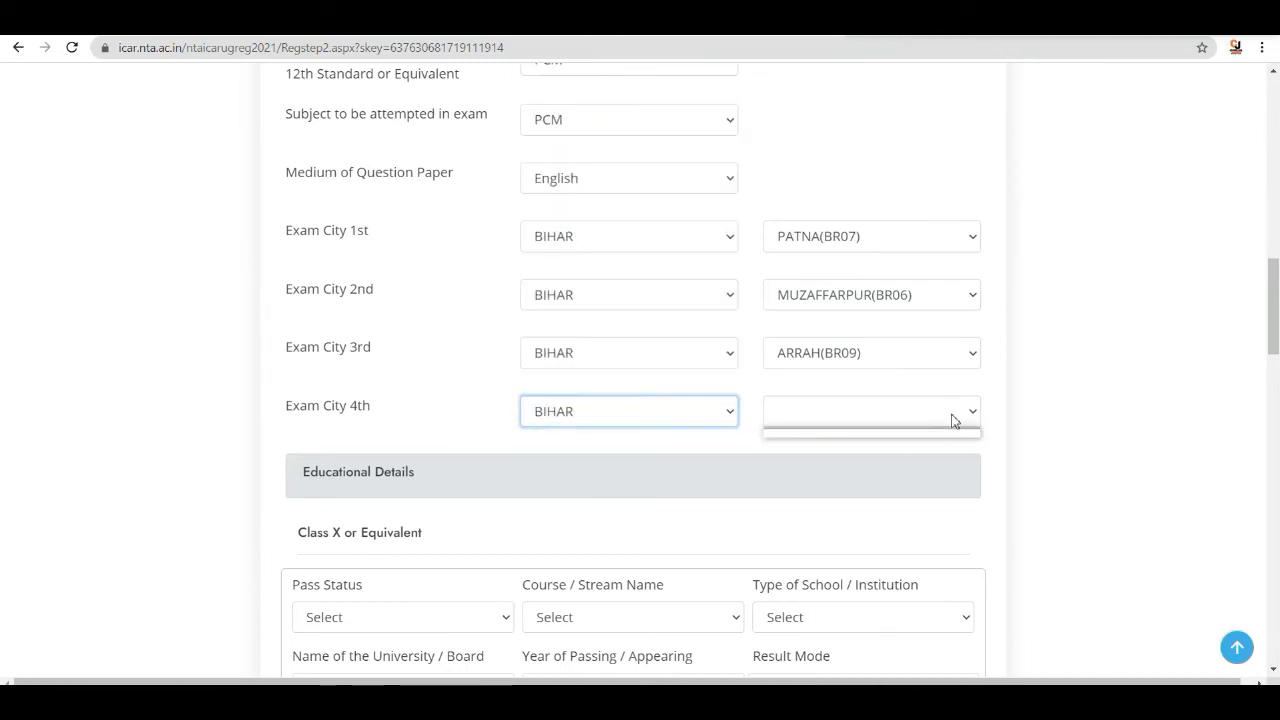
left_click(885, 411)
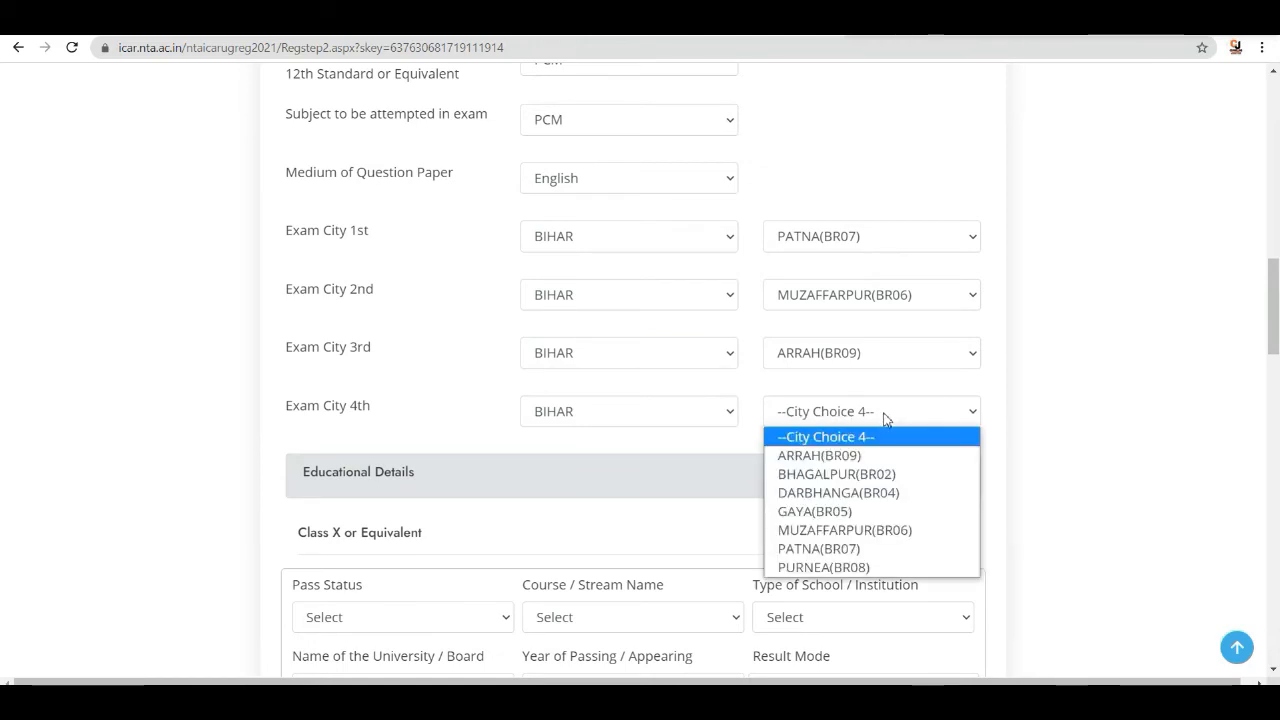
left_click(826, 513)
- In the Class X section, select Class X as the course/stream and Urban as the type of school
scroll(823, 400, "down", 3)
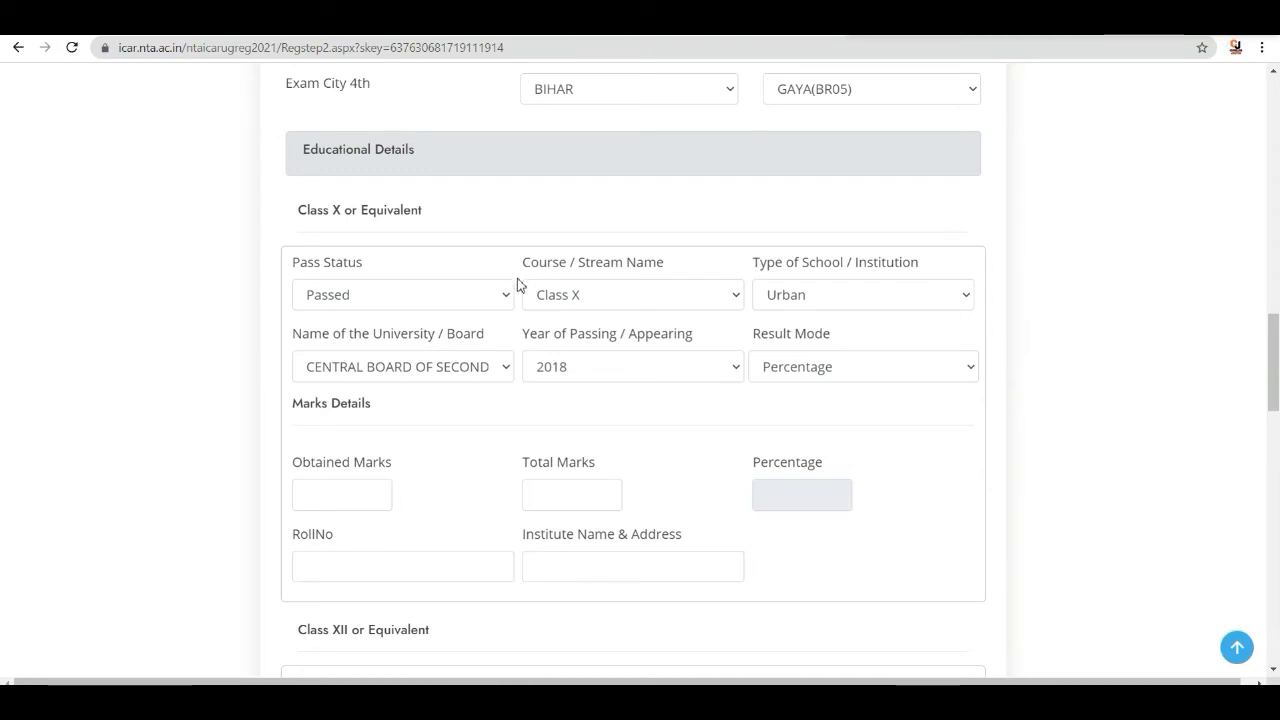
scroll(517, 287, "down", 1)
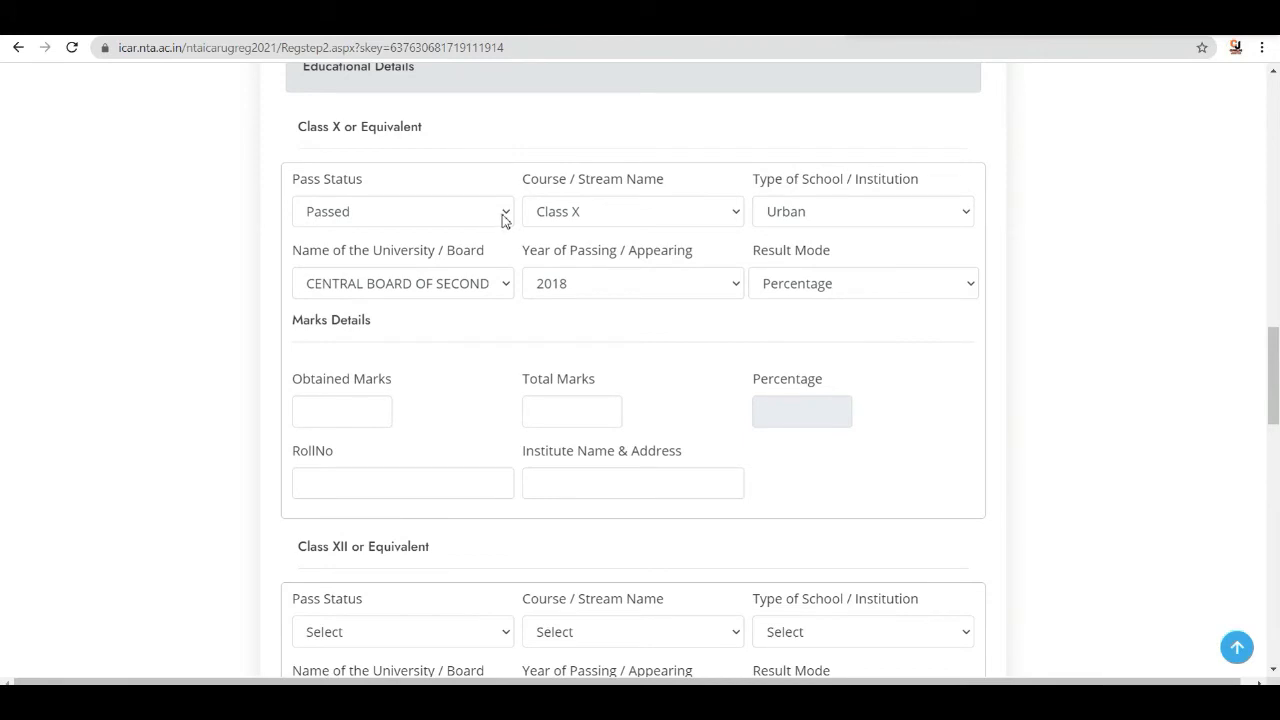
left_click(735, 217)
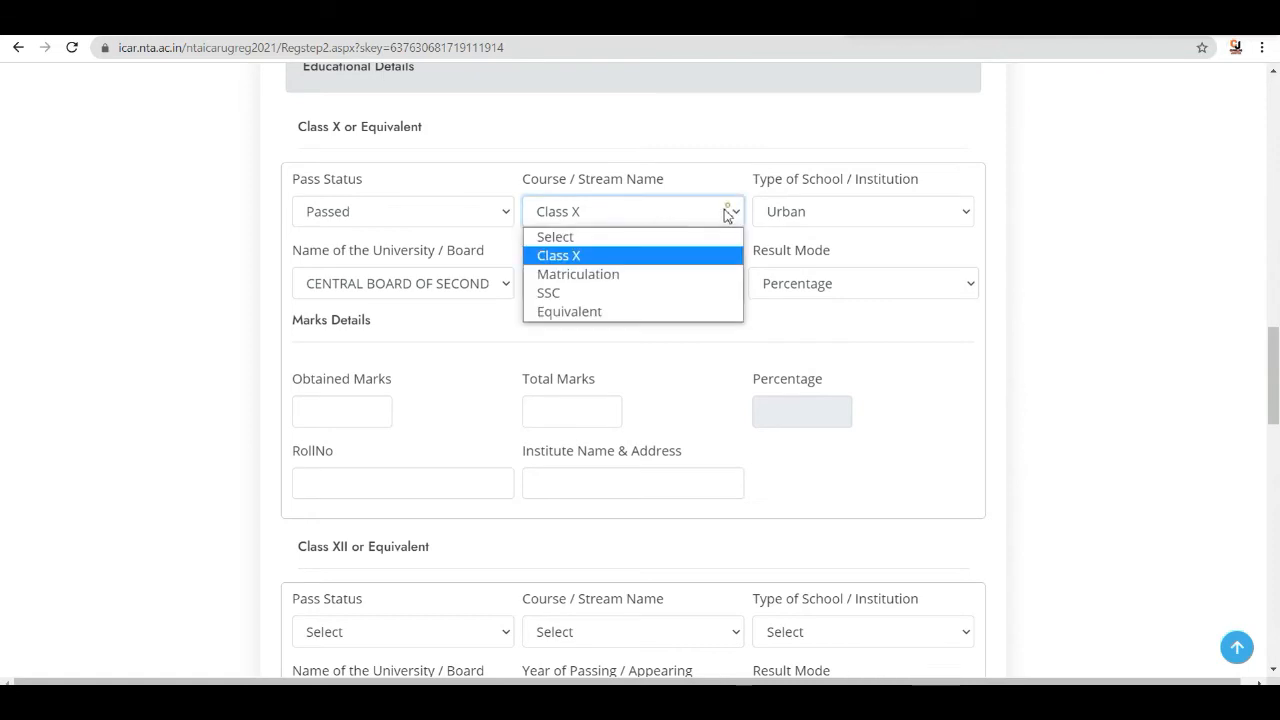
left_click(584, 257)
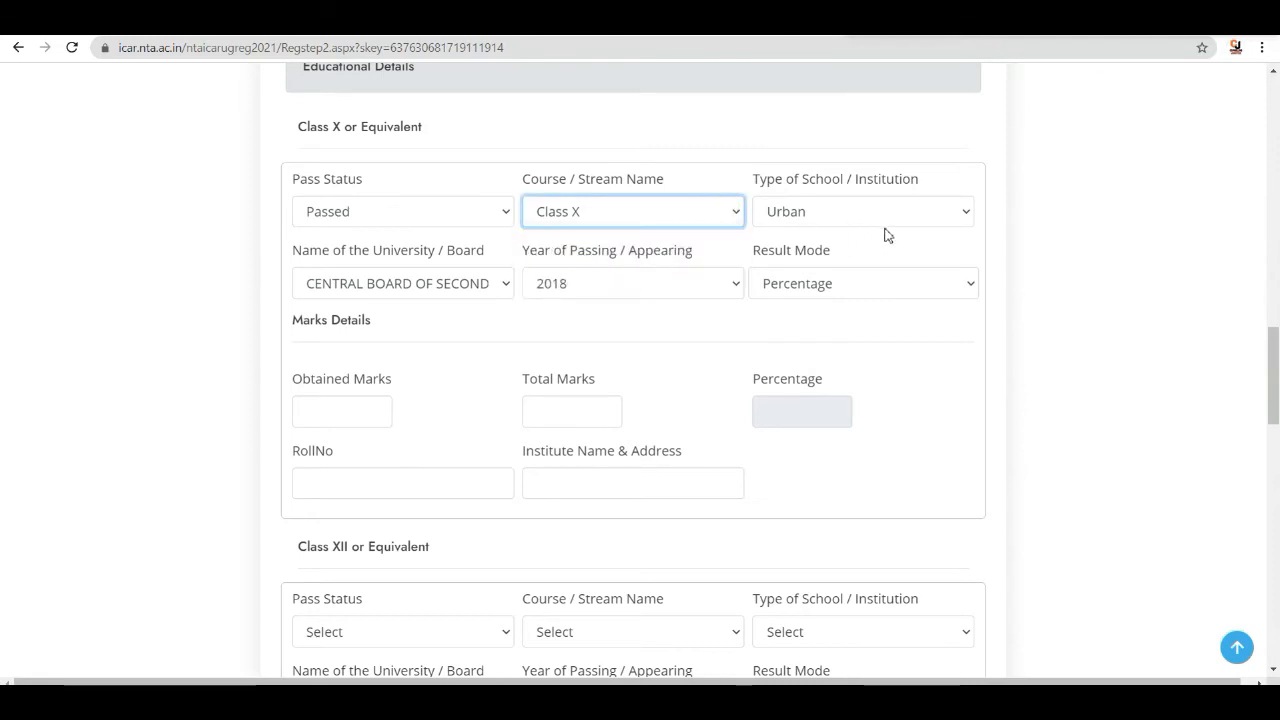
left_click(929, 220)
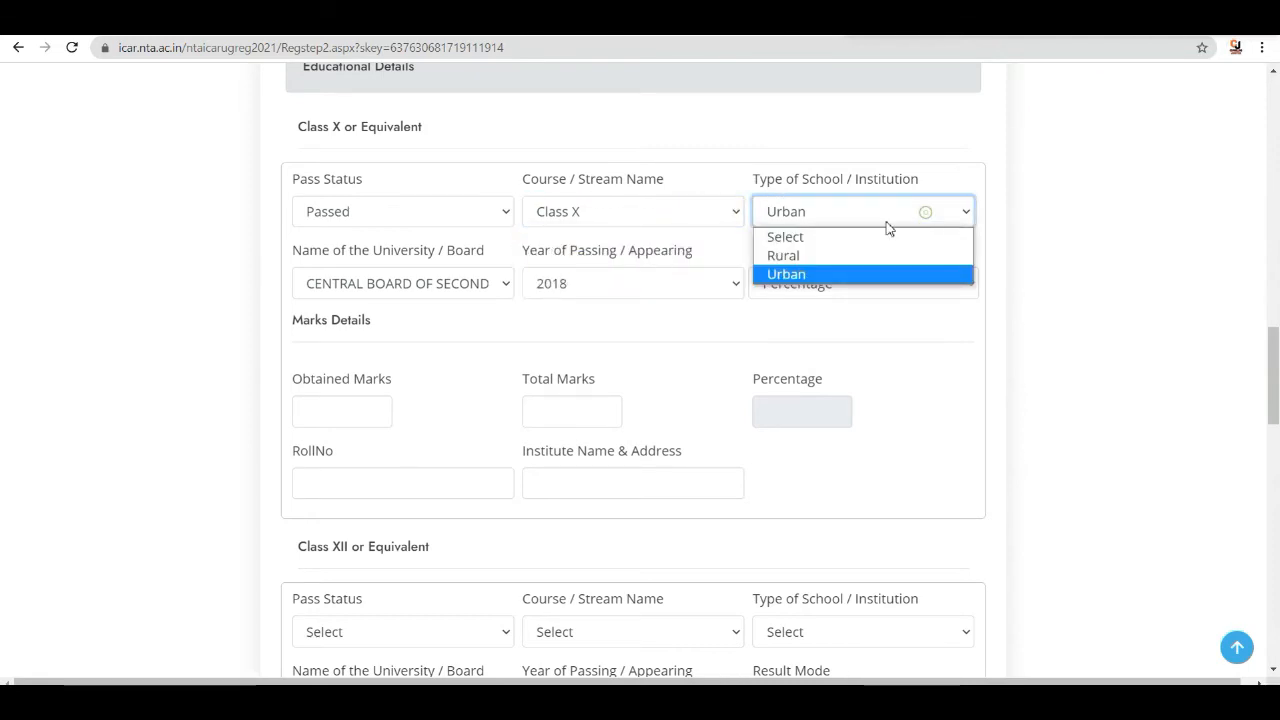
left_click(797, 274)
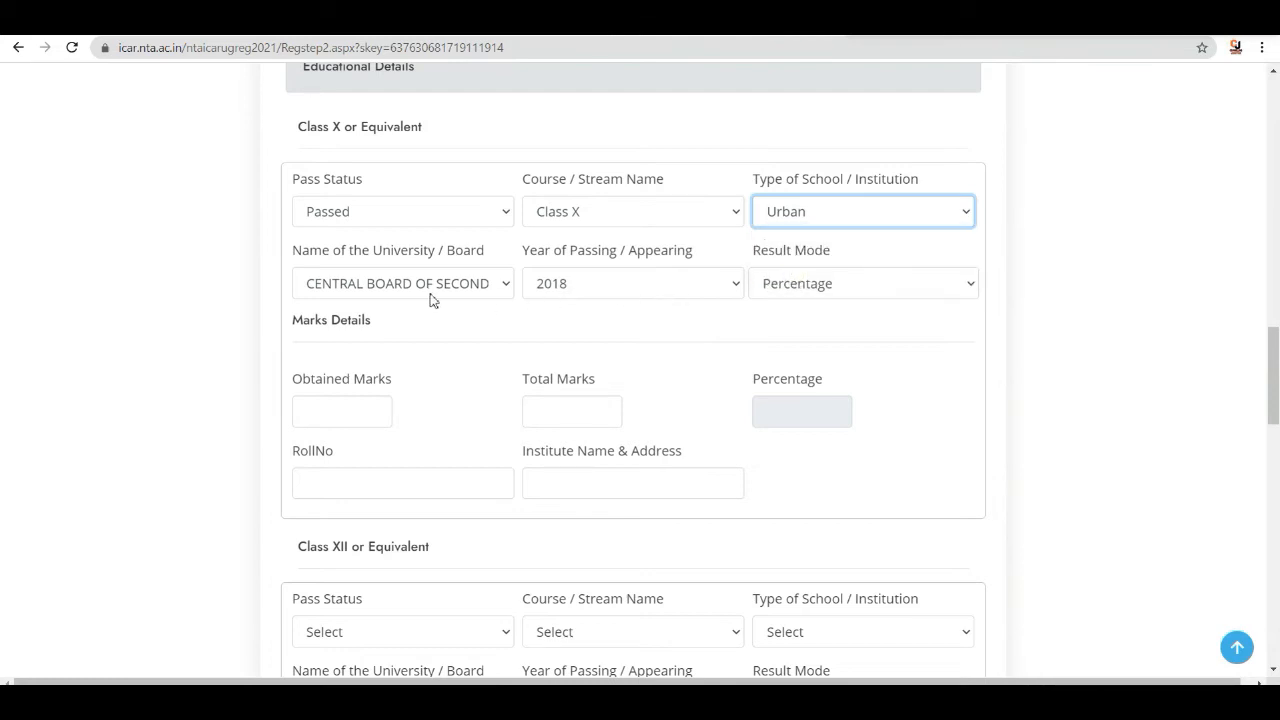
left_click(502, 287)
left_click(396, 364)
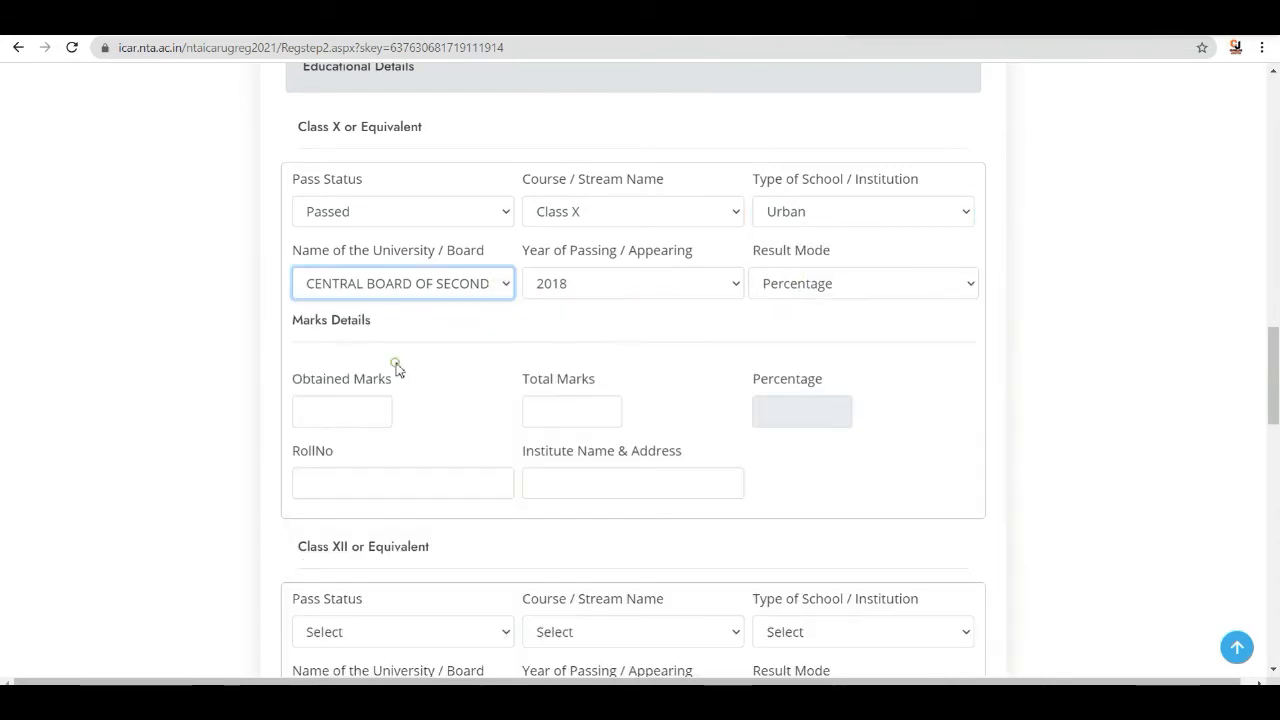
- Set the Class X year of passing to 2019 and the result mode to Percentage
left_click(730, 288)
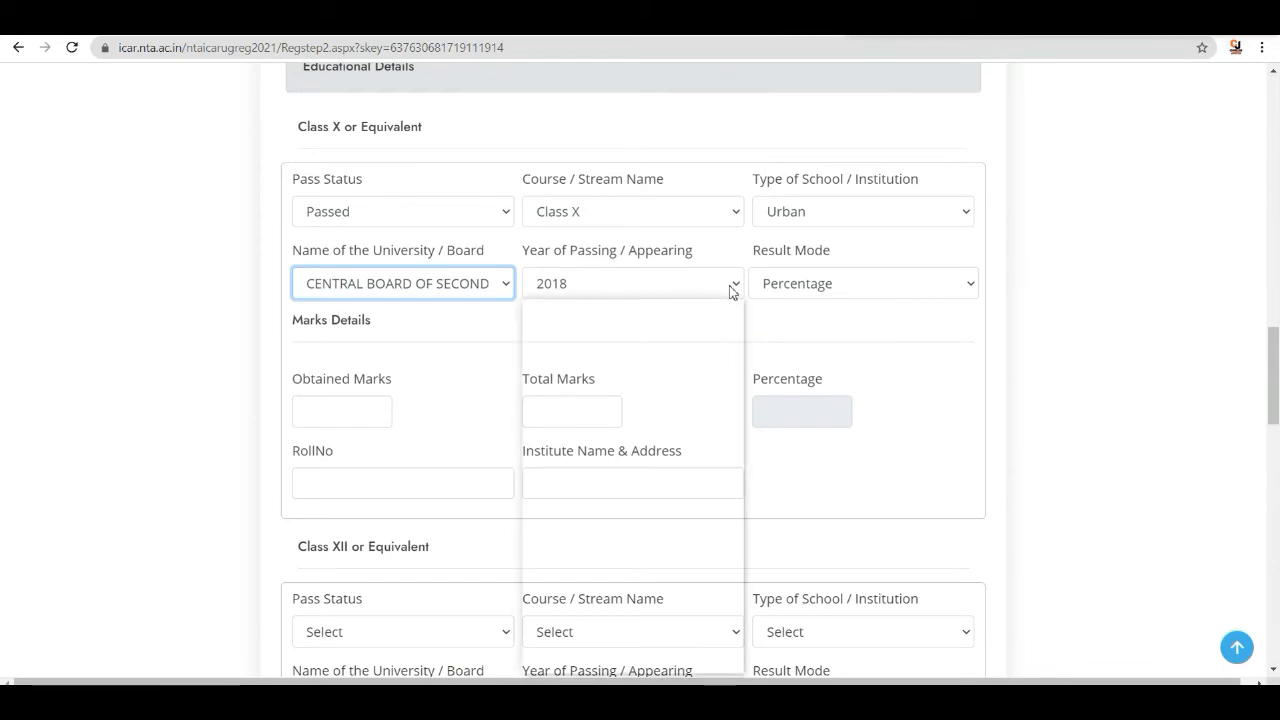
left_click(600, 328)
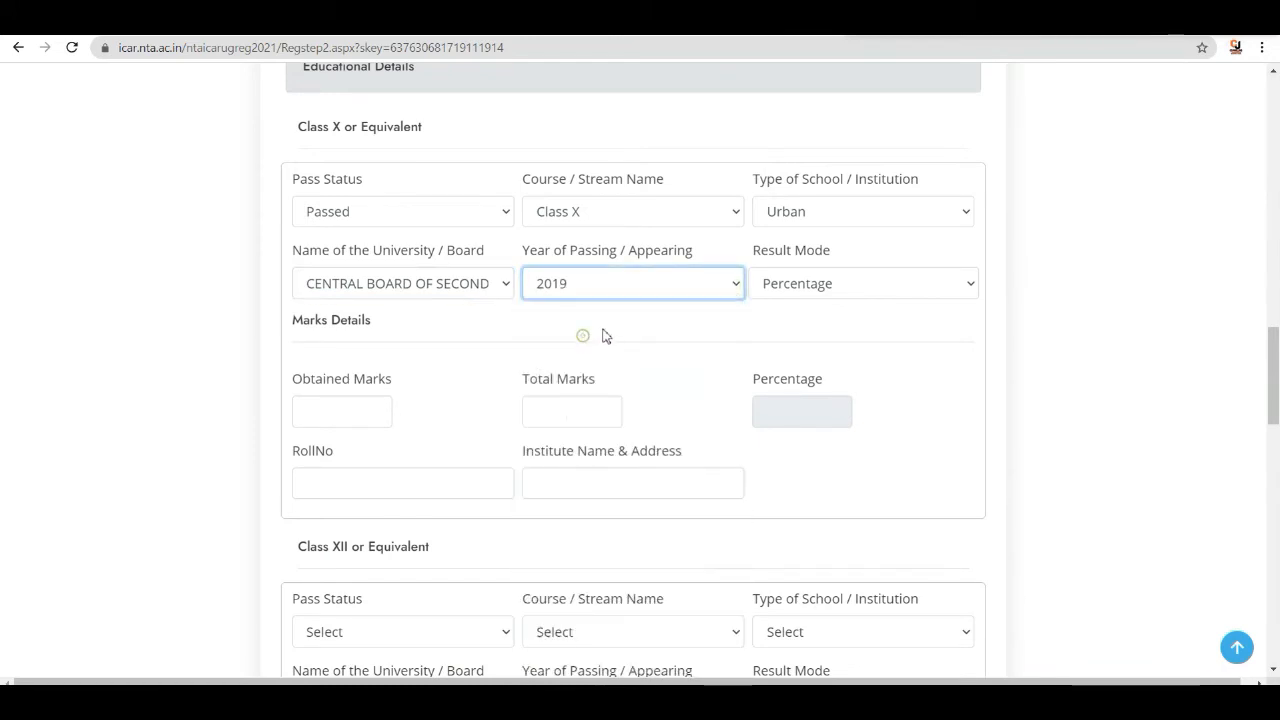
left_click(890, 286)
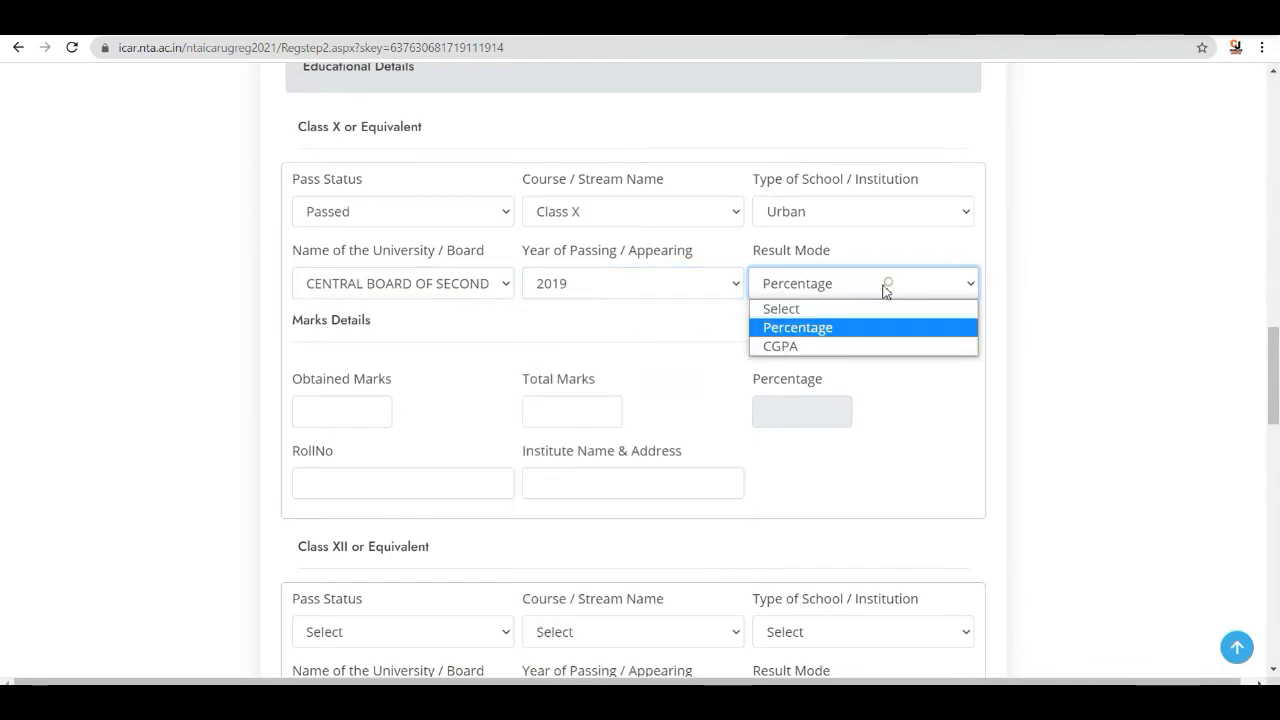
left_click(815, 333)
- Enter 421 as the Class X obtained marks and 500 as the total marks
scroll(430, 378, "down", 1)
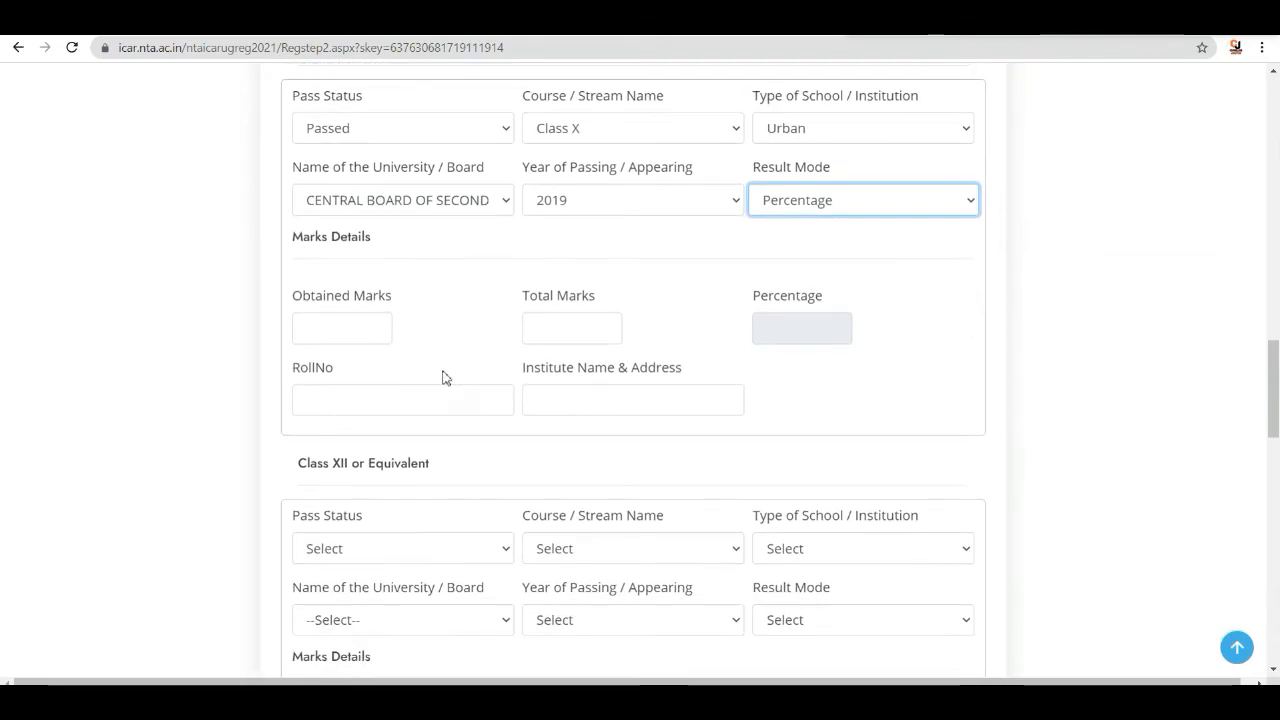
left_click(354, 335)
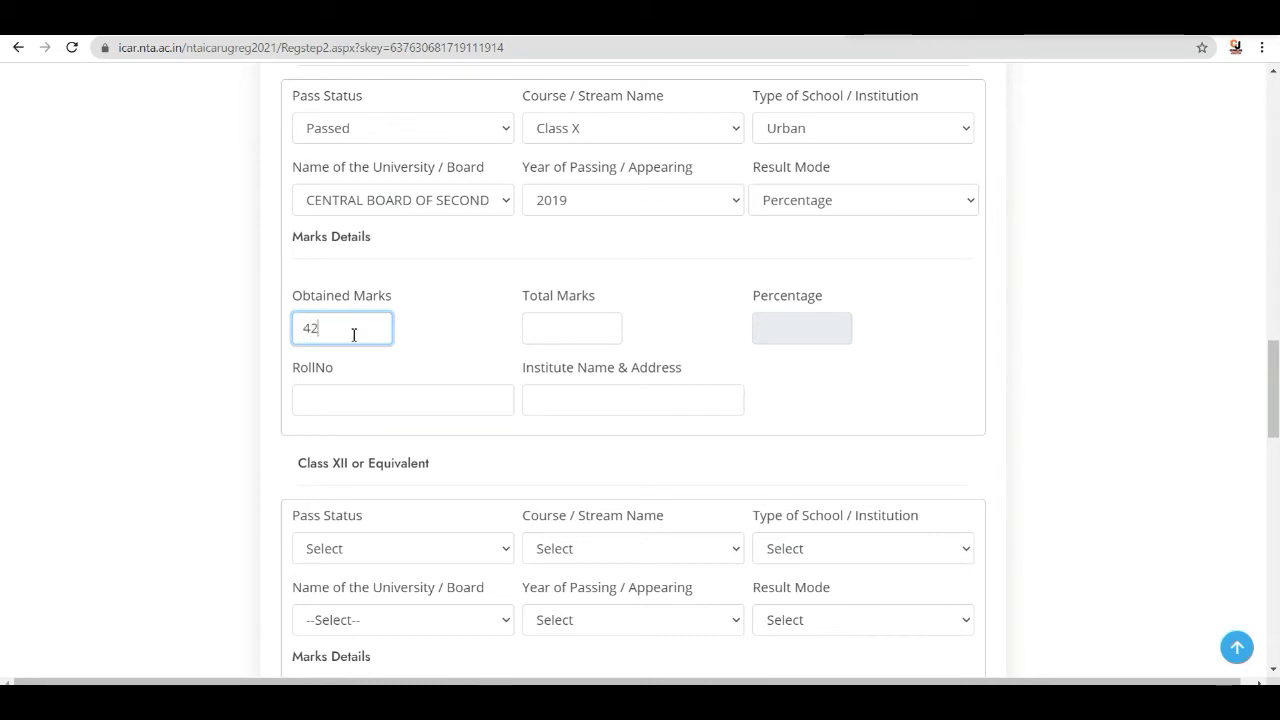
type("421")
left_click(549, 320)
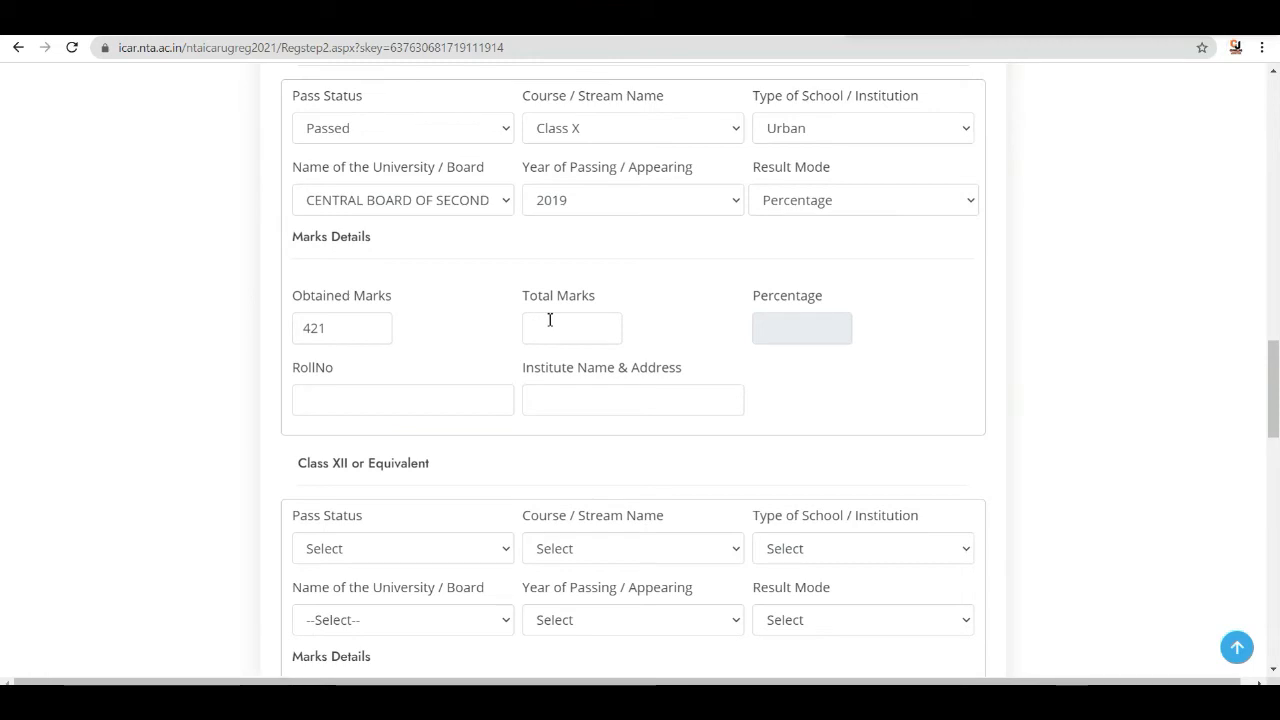
left_click(551, 326)
type("500")
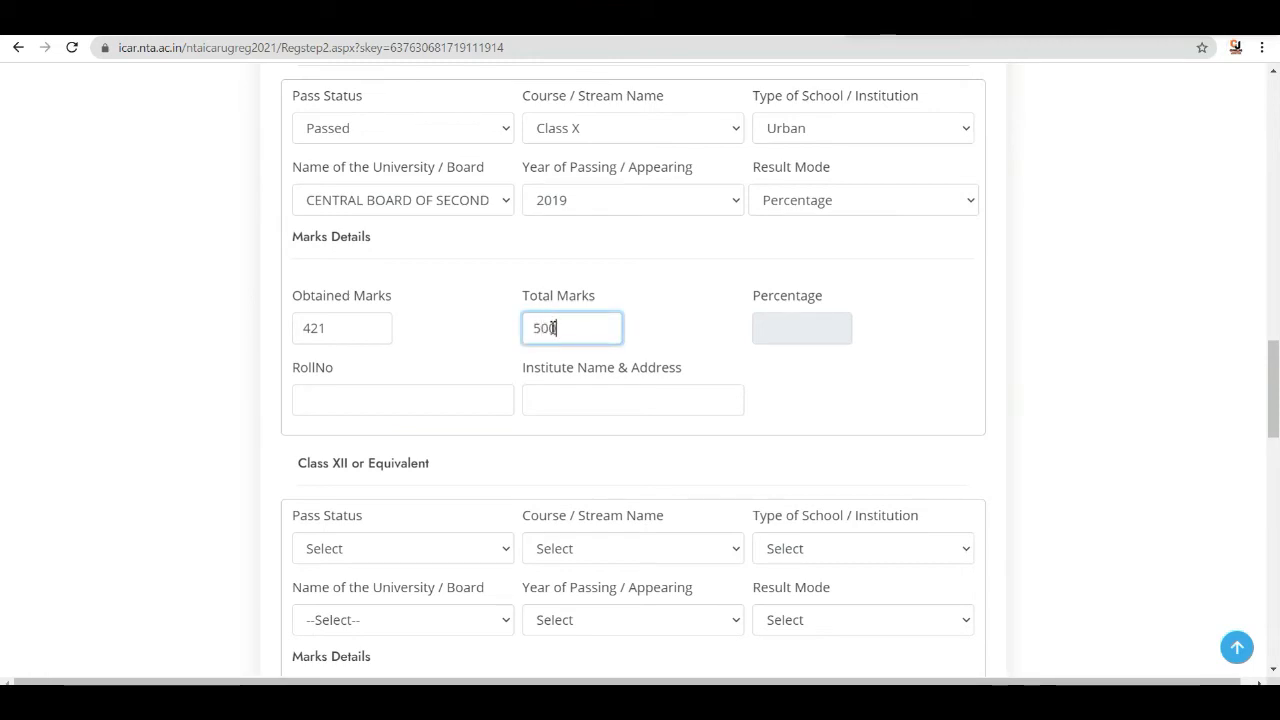
left_click(777, 325)
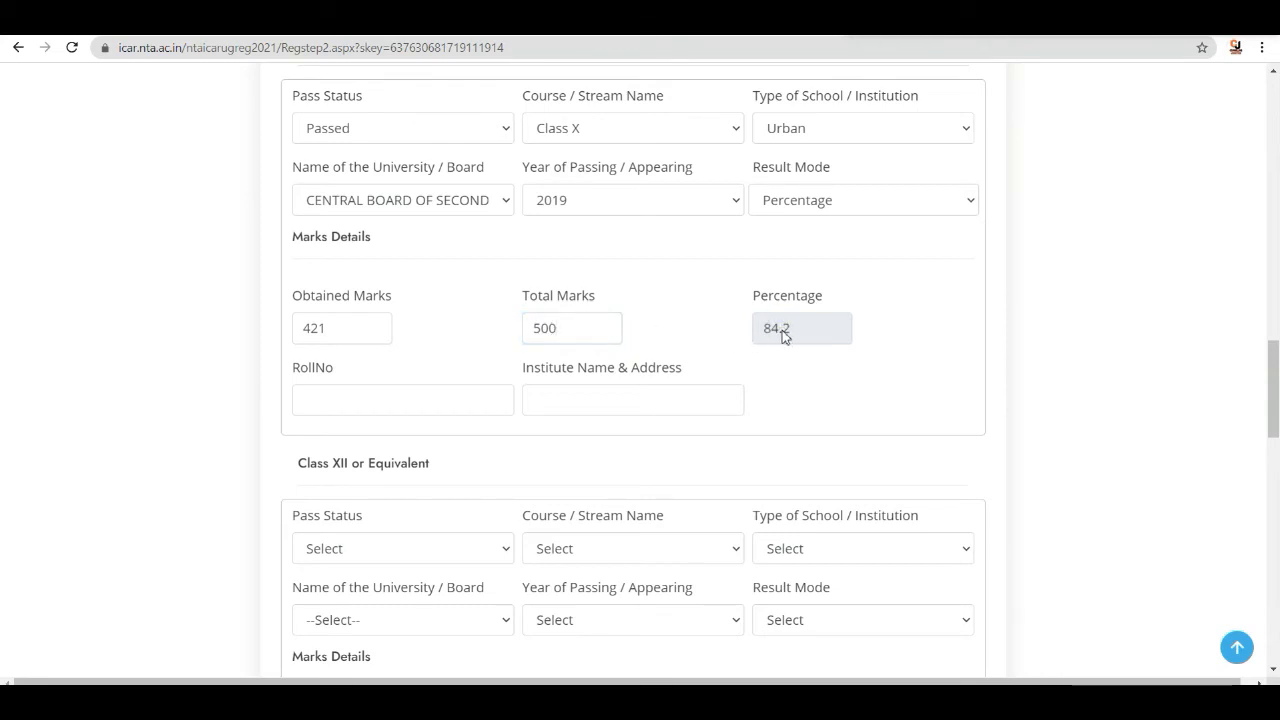
- Enter the Class X roll number and SVM SITAMARHI as the institute name and address
left_click(388, 408)
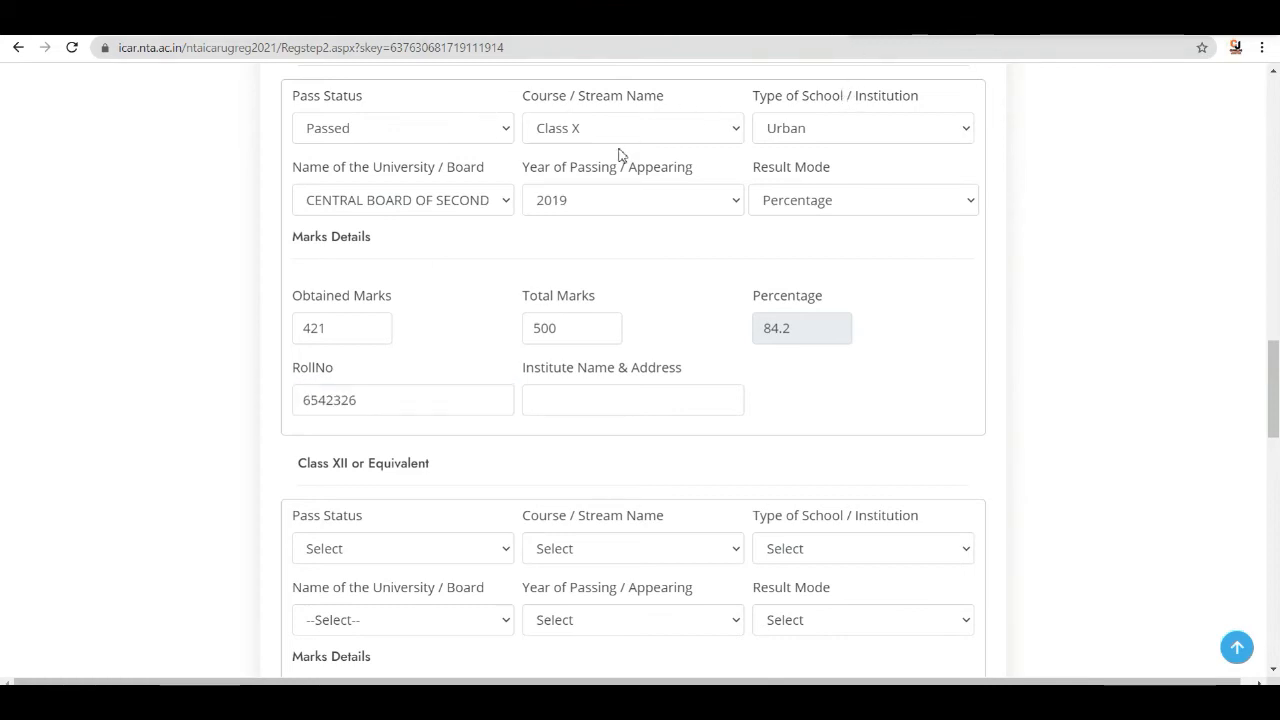
left_click(581, 394)
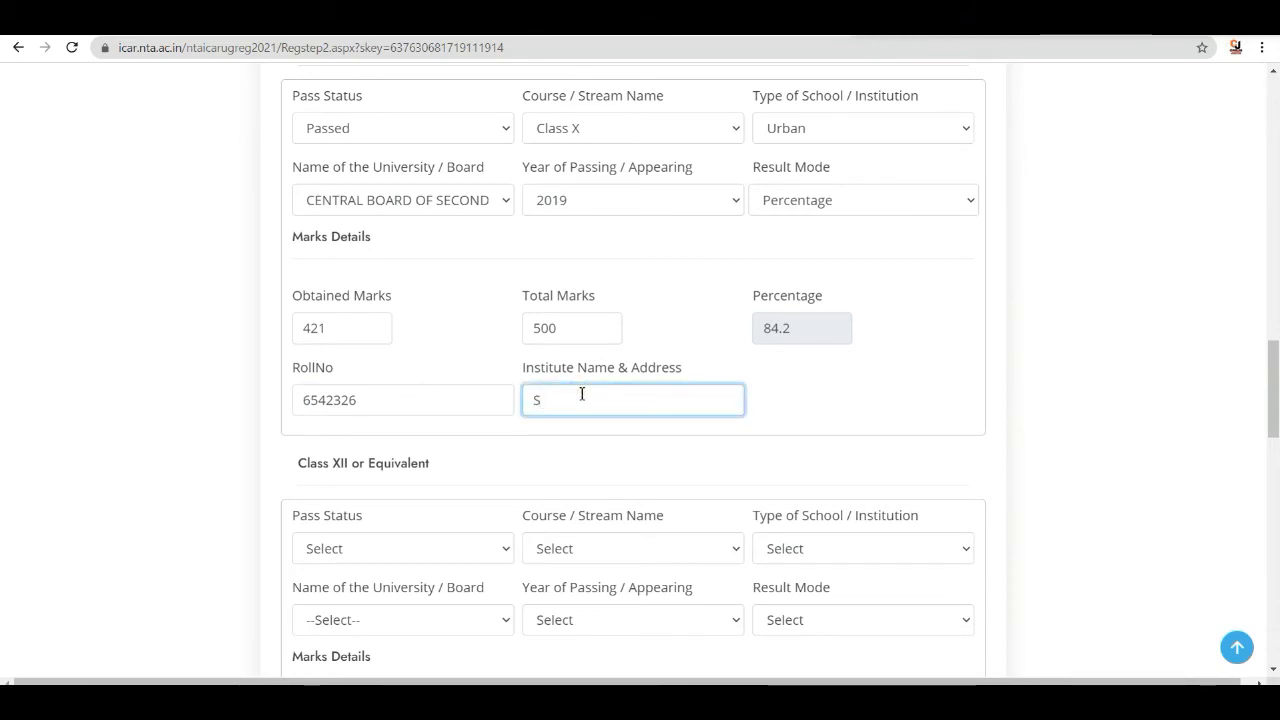
type("SSARS")
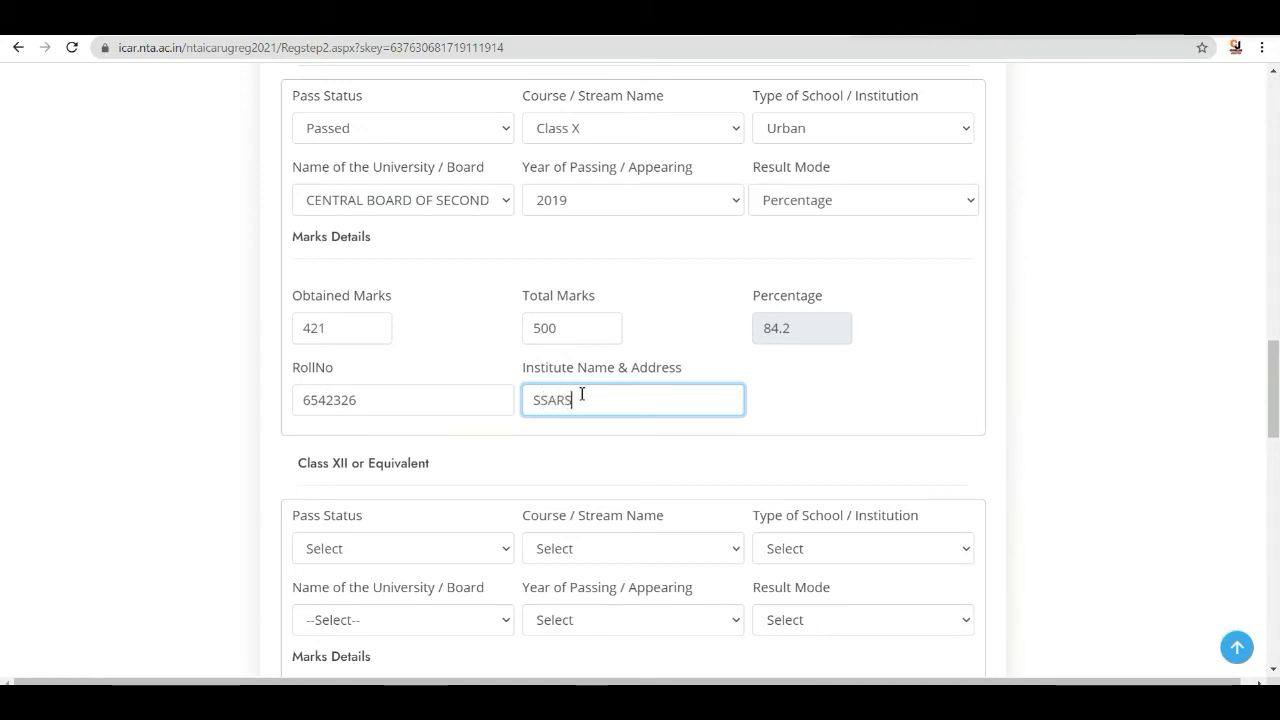
type("WATI")
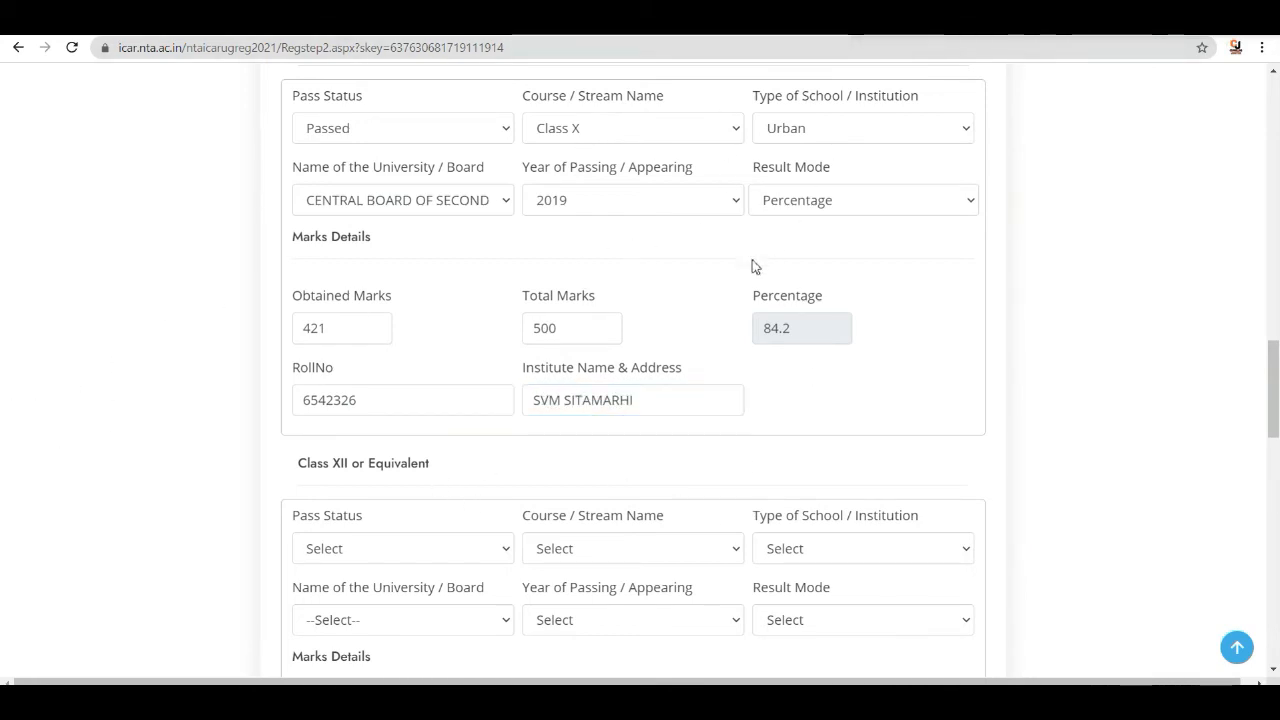
- Set the Class XII pass status to Appearing and the course/stream to PCM
scroll(674, 365, "down", 5)
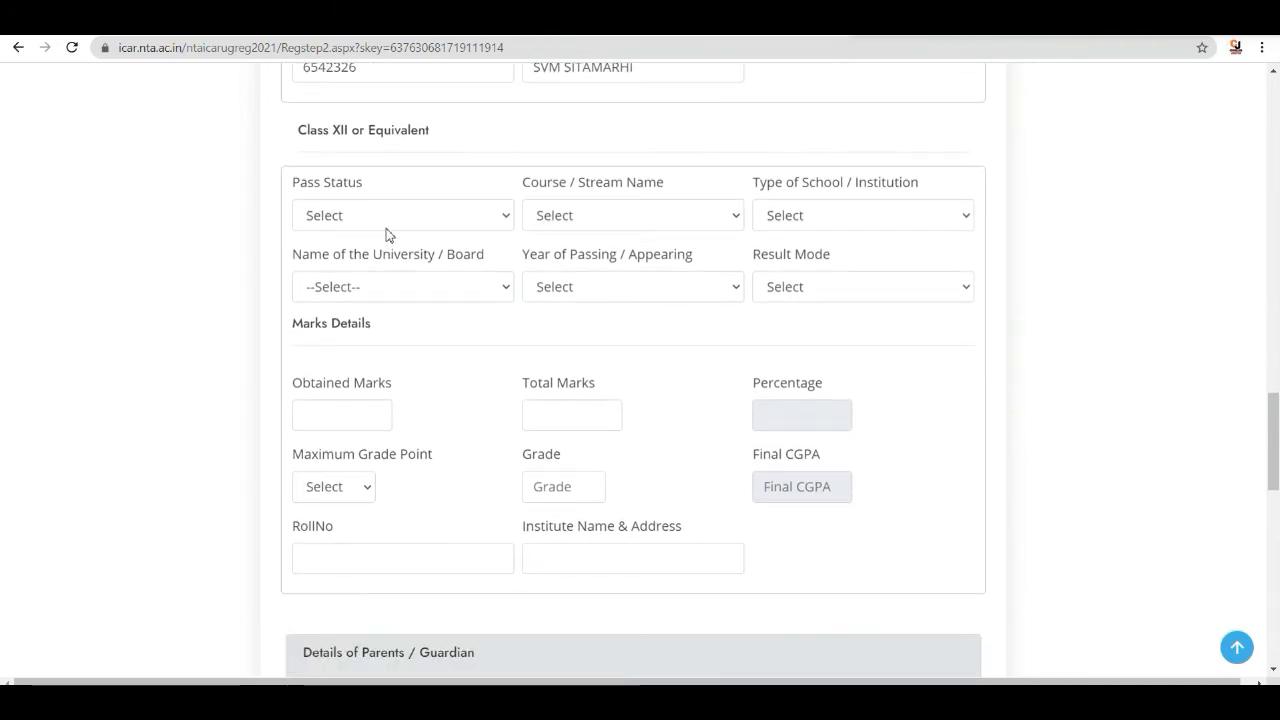
left_click(497, 217)
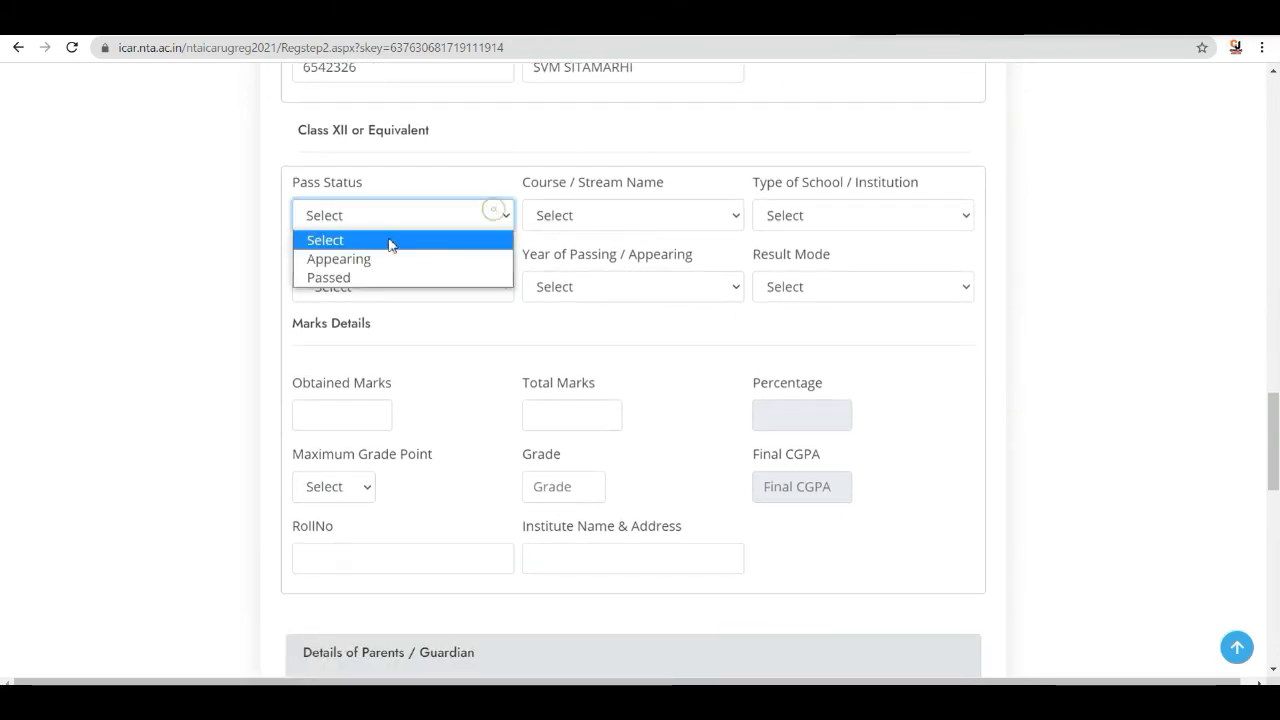
left_click(365, 260)
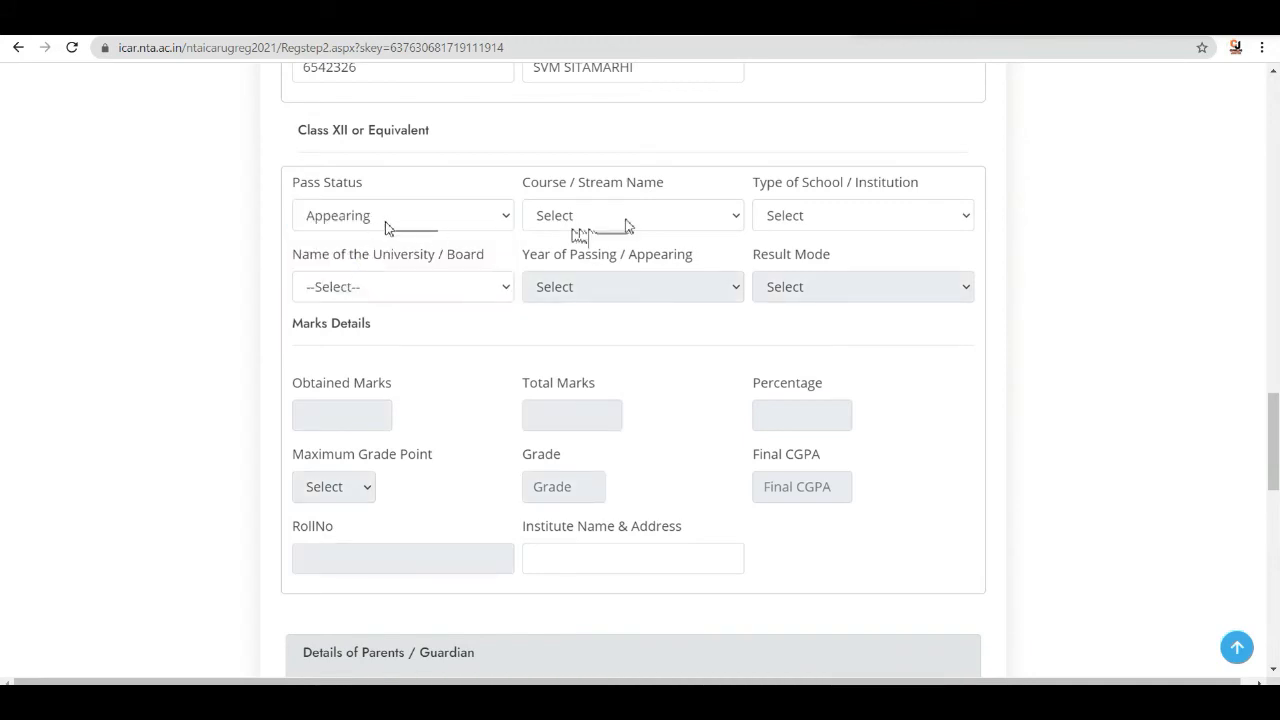
left_click(717, 219)
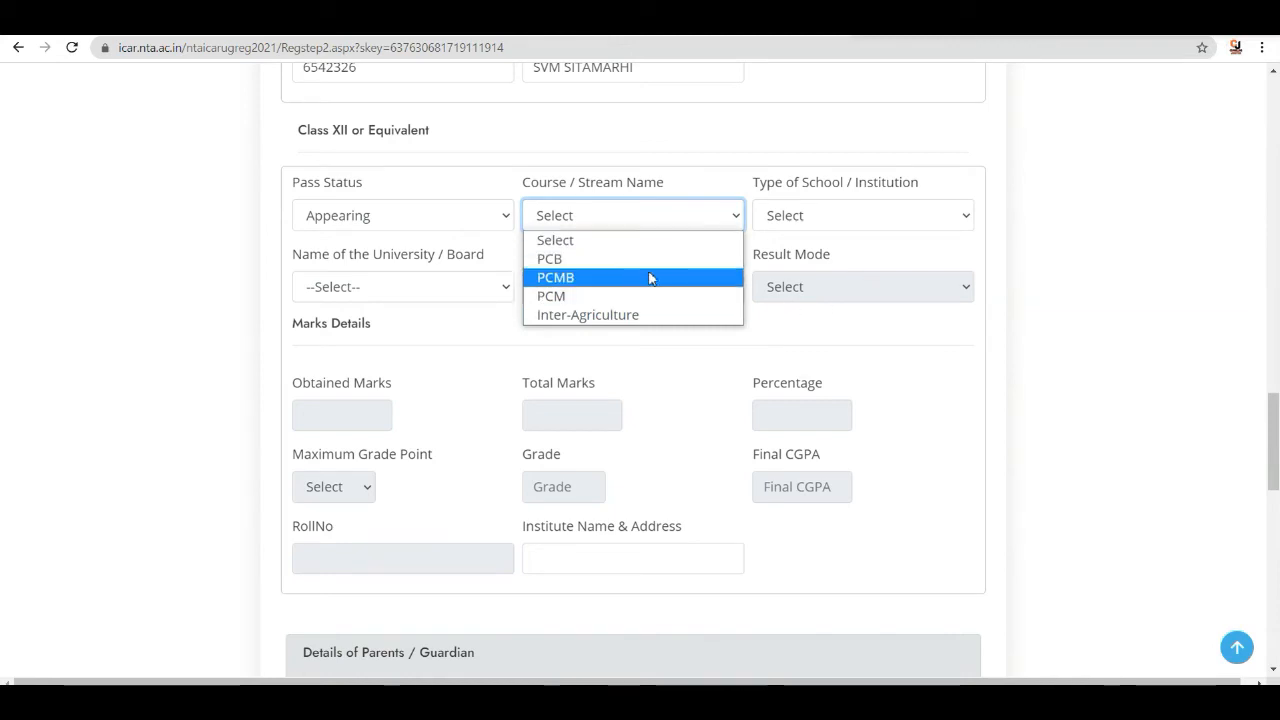
left_click(570, 295)
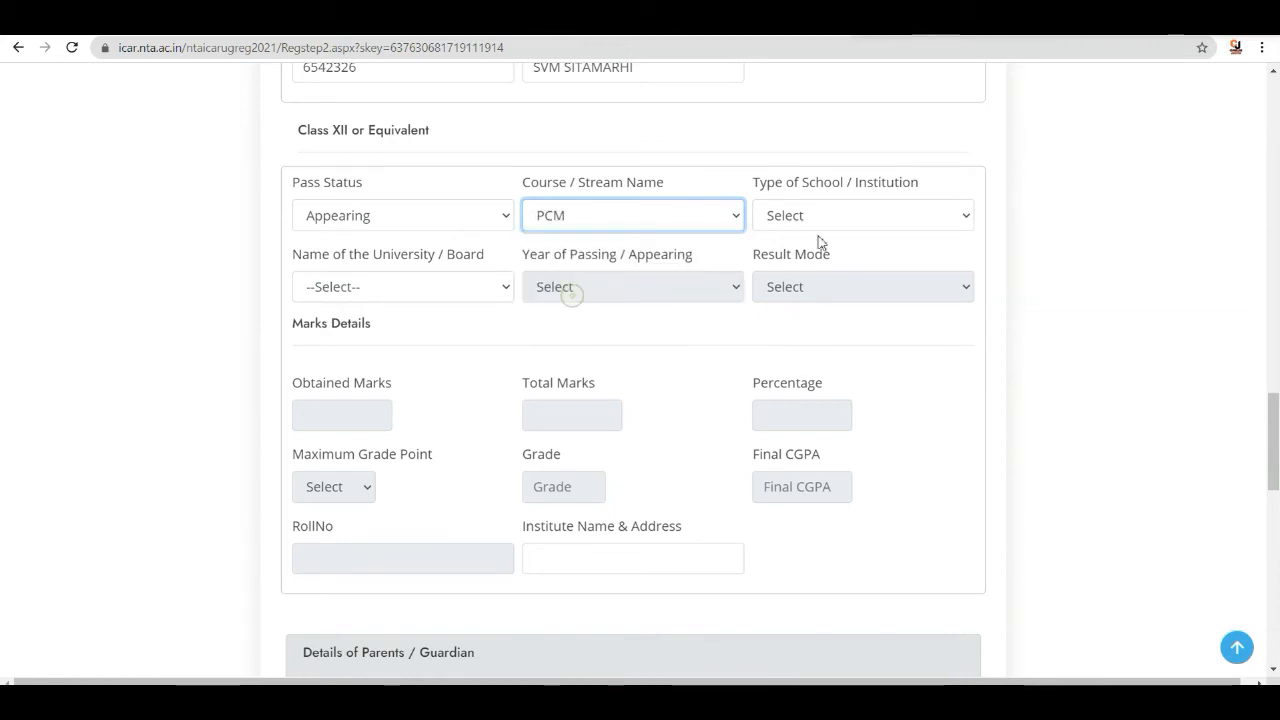
- Set the Class XII school type to Urban and the board to CENTRAL BOARD OF SECONDARY EDUCATION
left_click(866, 213)
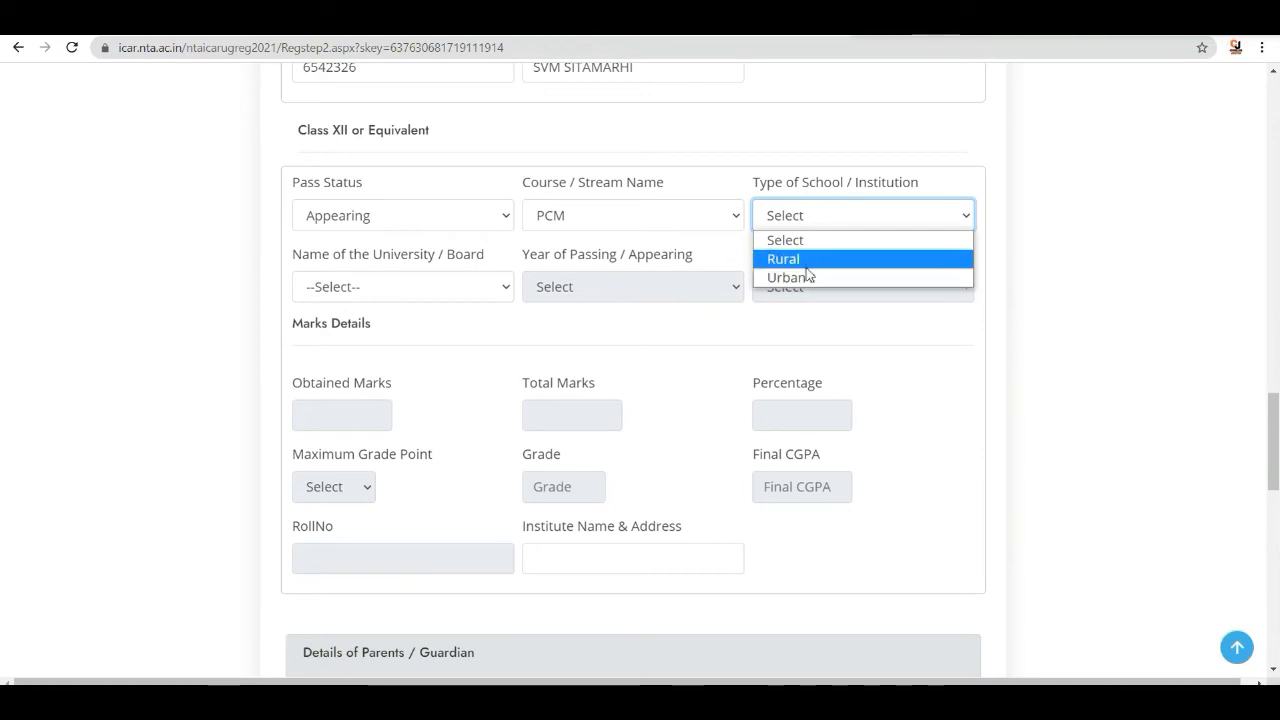
left_click(808, 276)
left_click(464, 285)
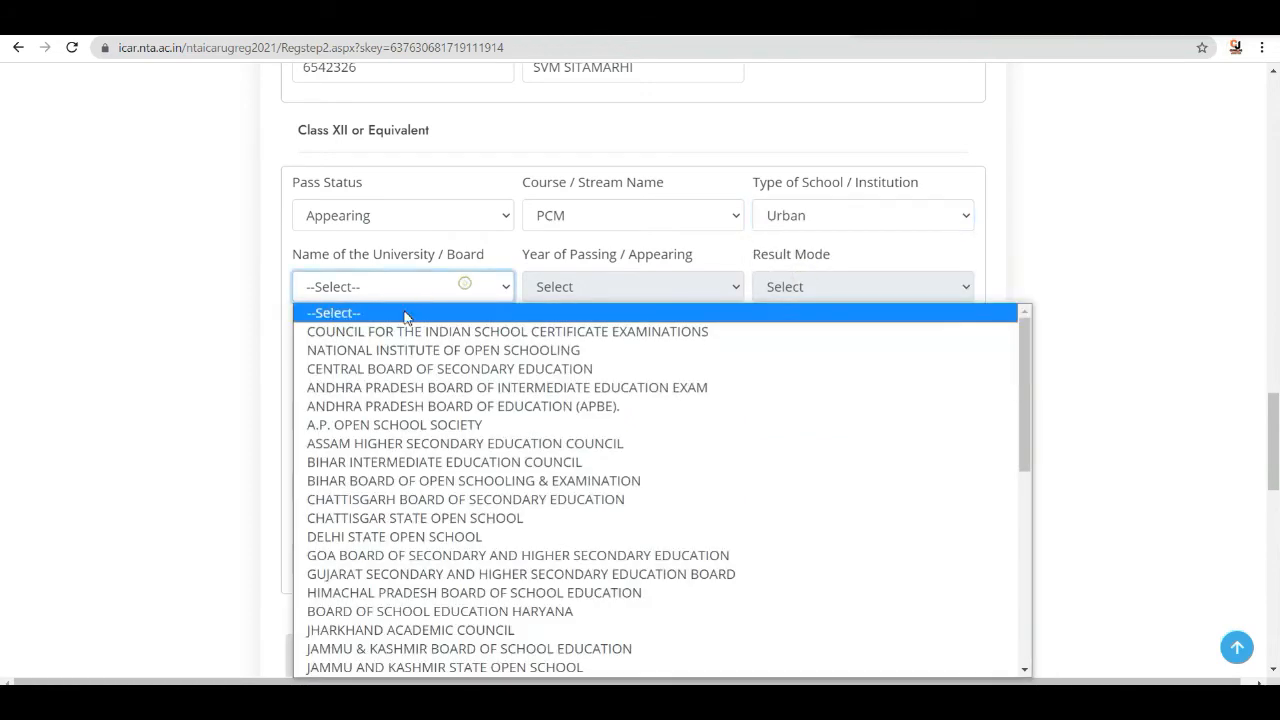
left_click(390, 370)
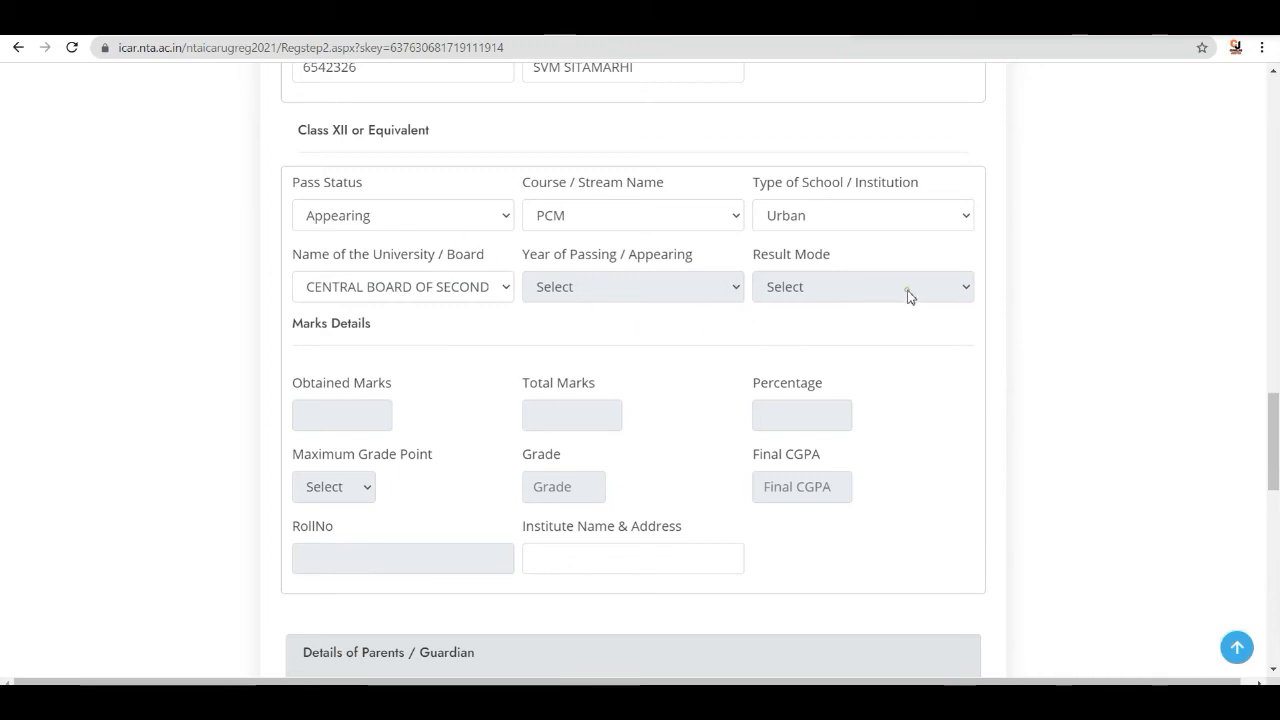
scroll(514, 380, "down", 2)
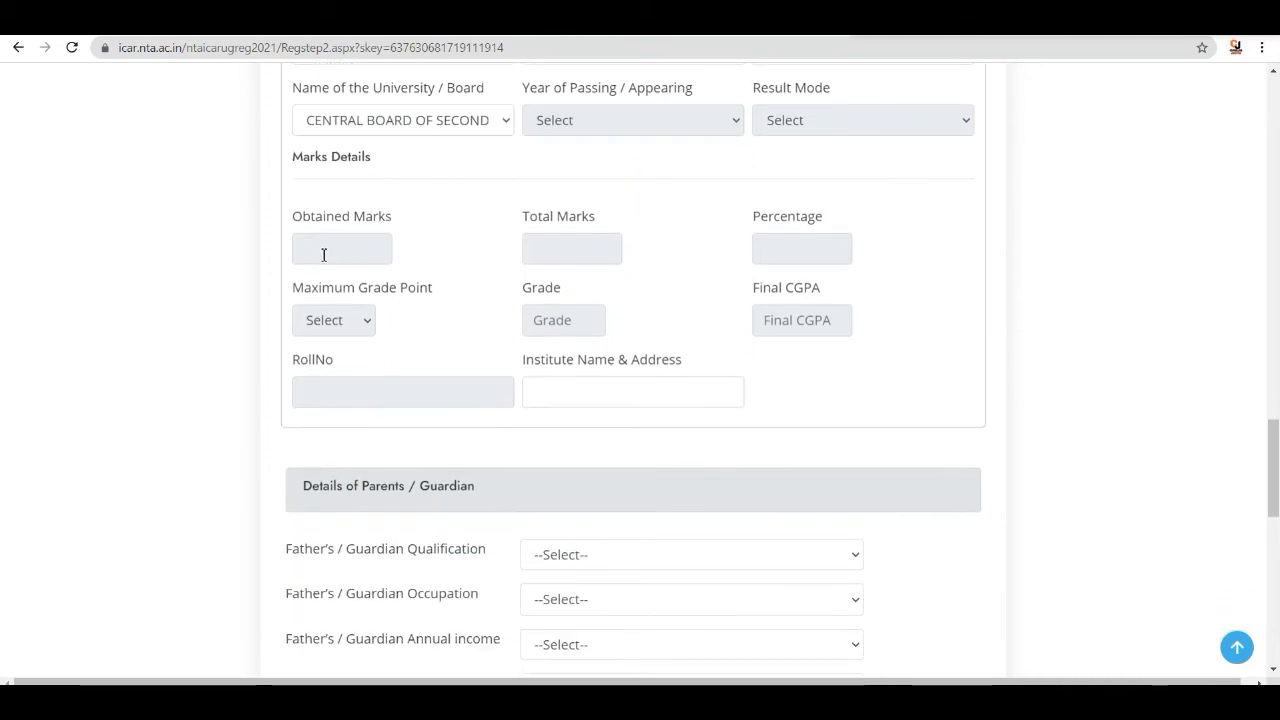
left_click(323, 252)
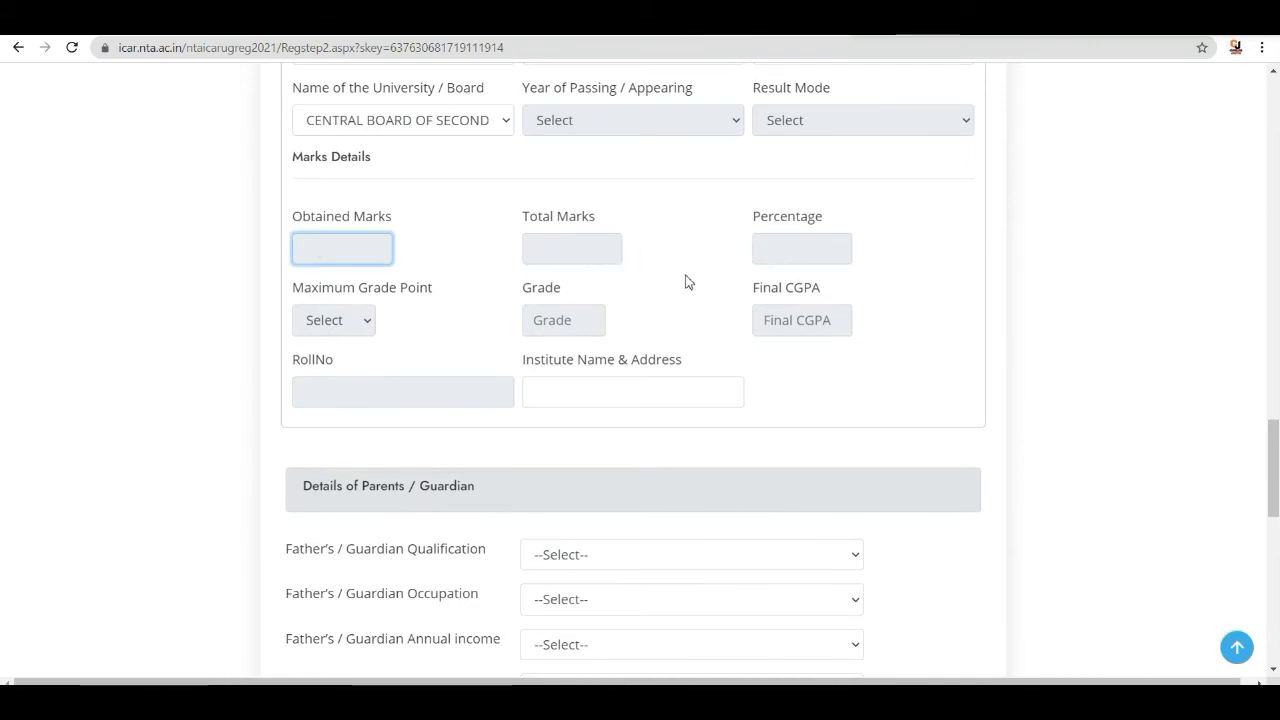
- Review the Class XII year, result mode and marks fields of the educational details
scroll(727, 259, "up", 1)
scroll(727, 259, "up", 3)
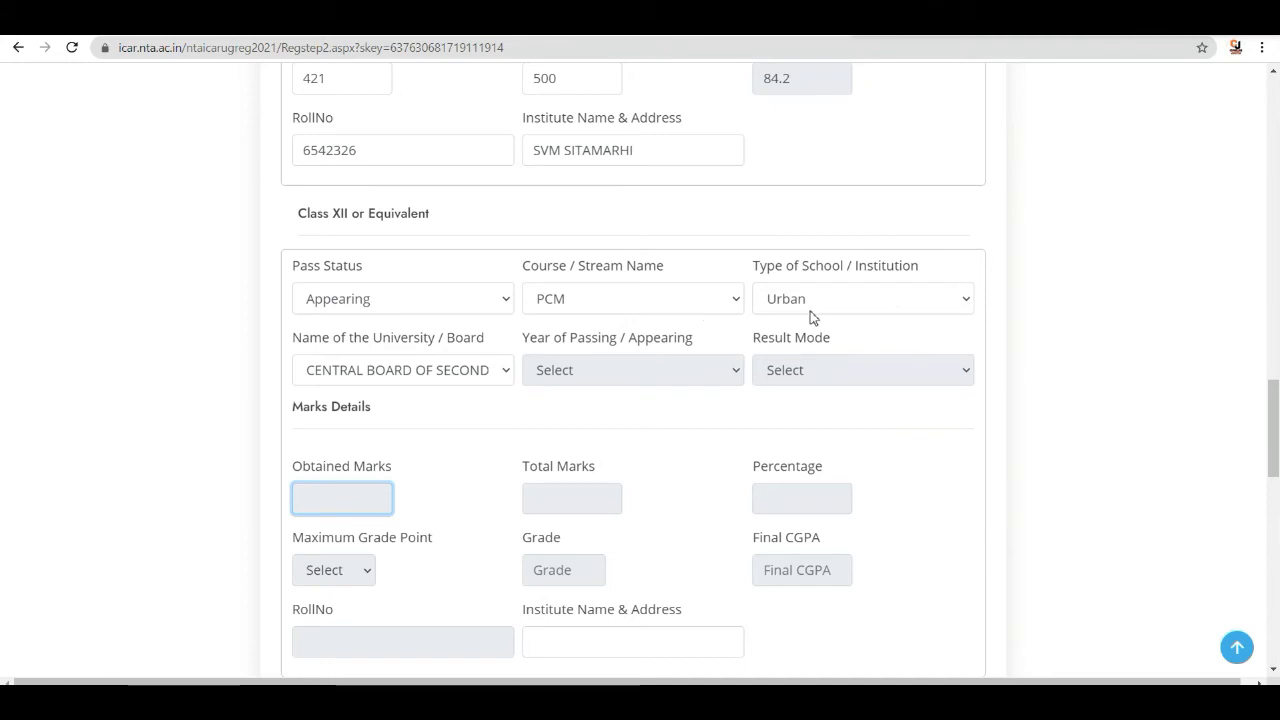
scroll(815, 316, "down", 1)
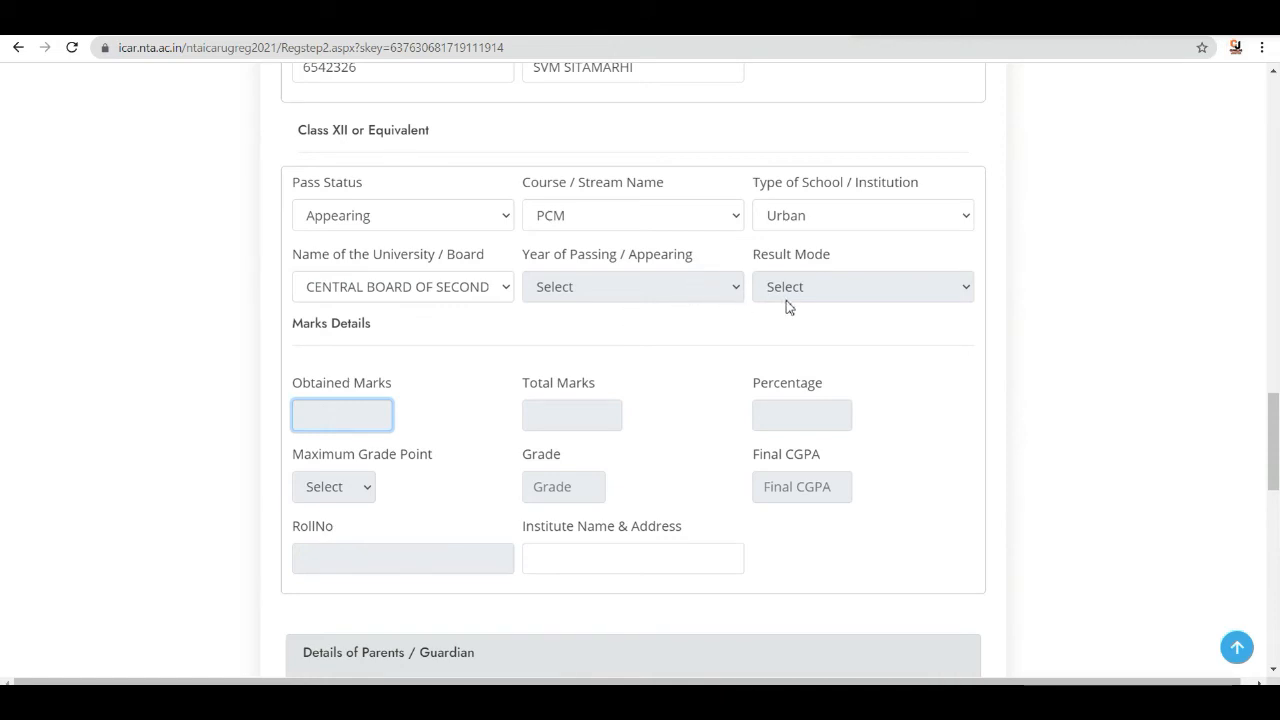
left_click(715, 286)
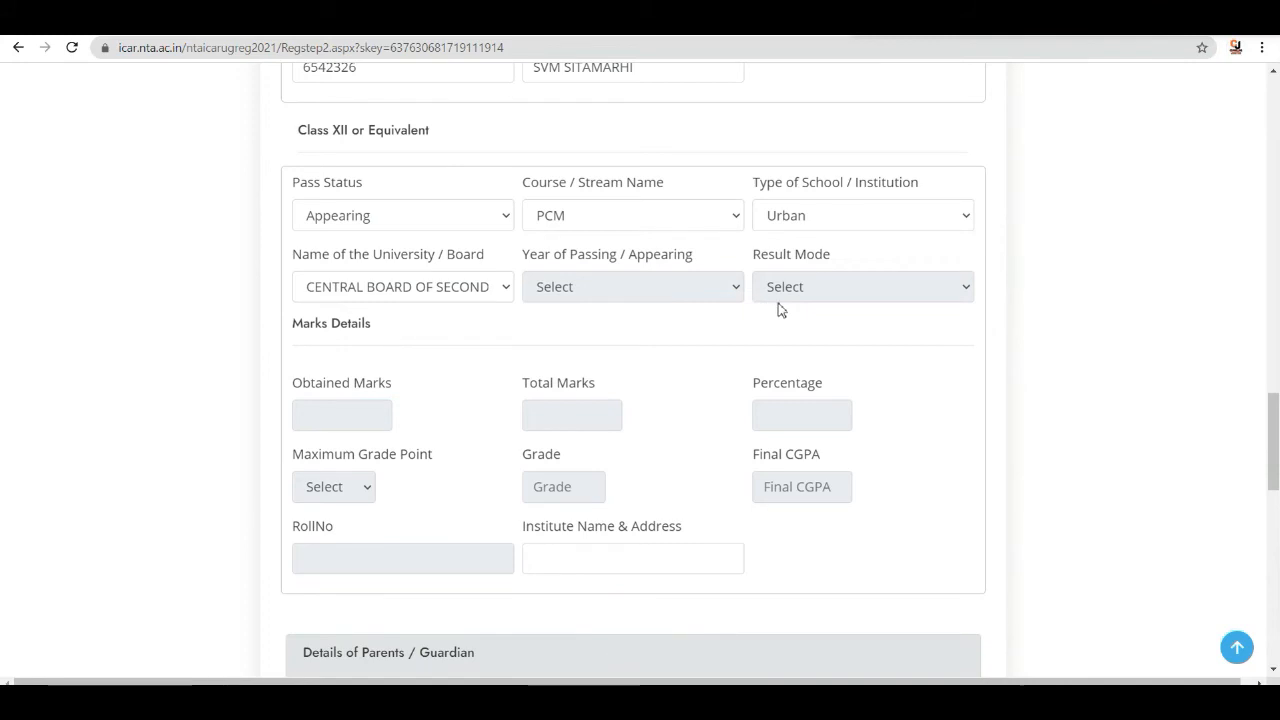
scroll(497, 314, "down", 1)
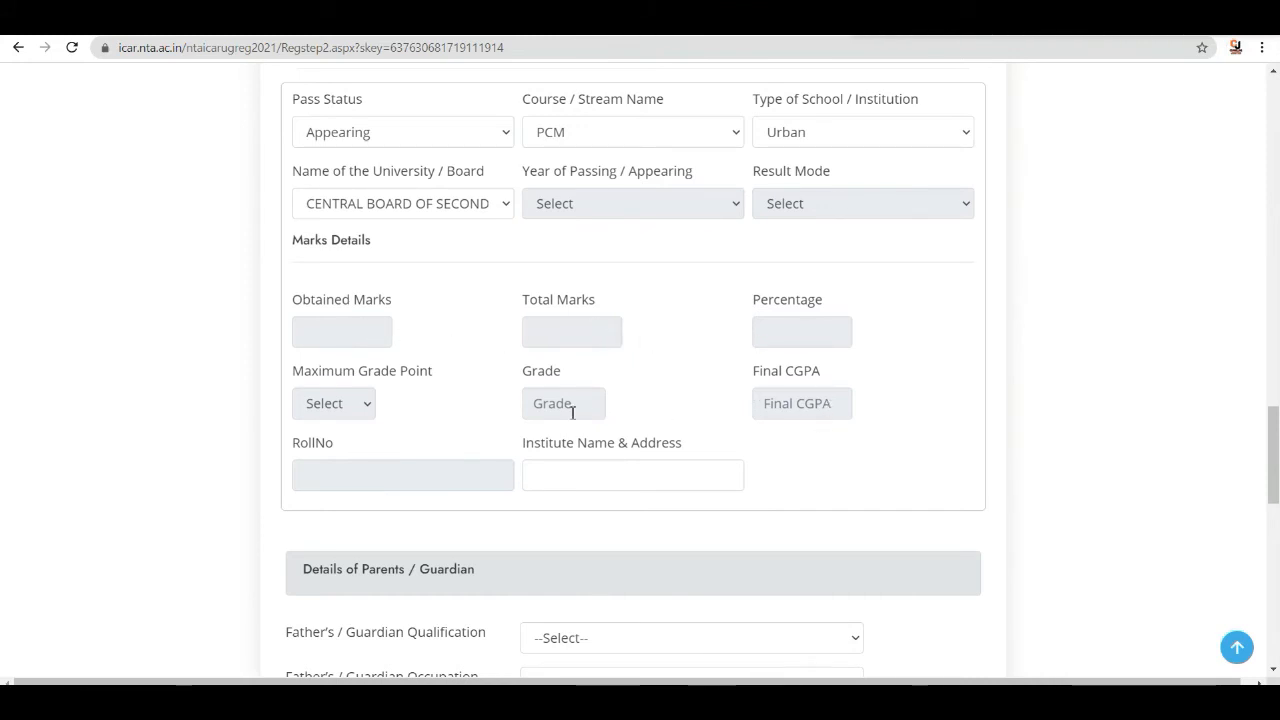
scroll(385, 407, "down", 1)
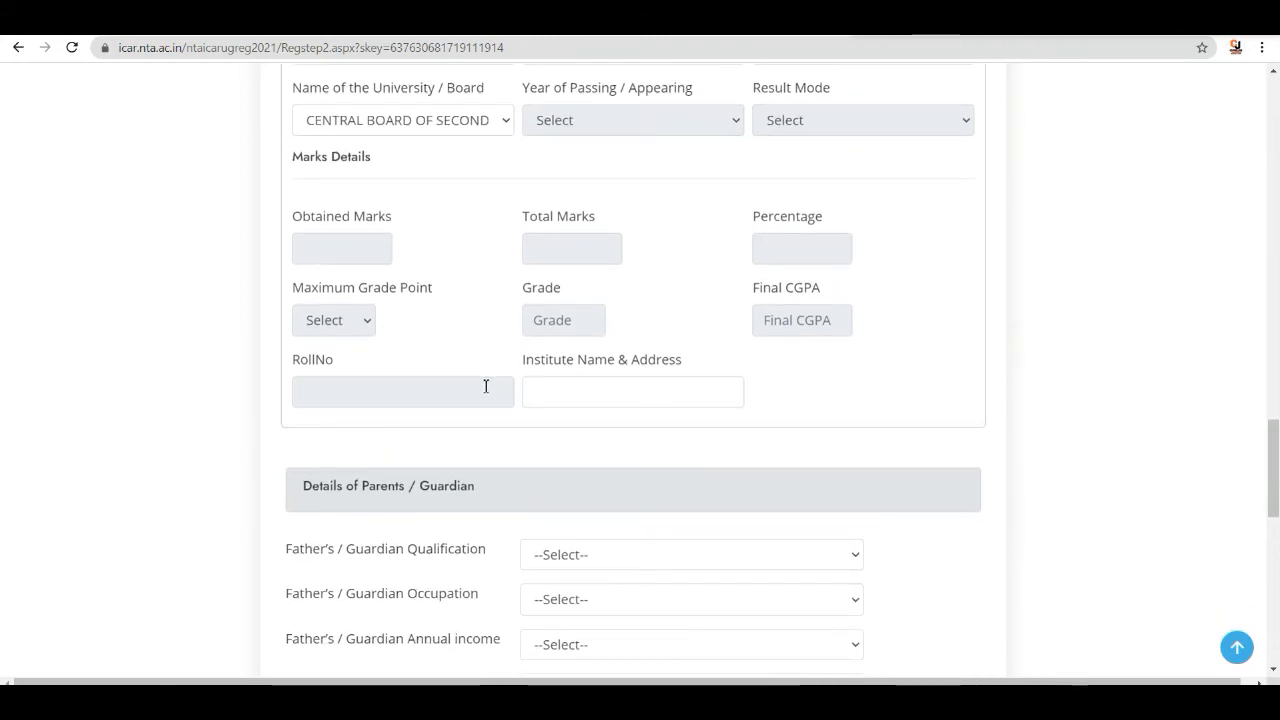
scroll(636, 389, "down", 1)
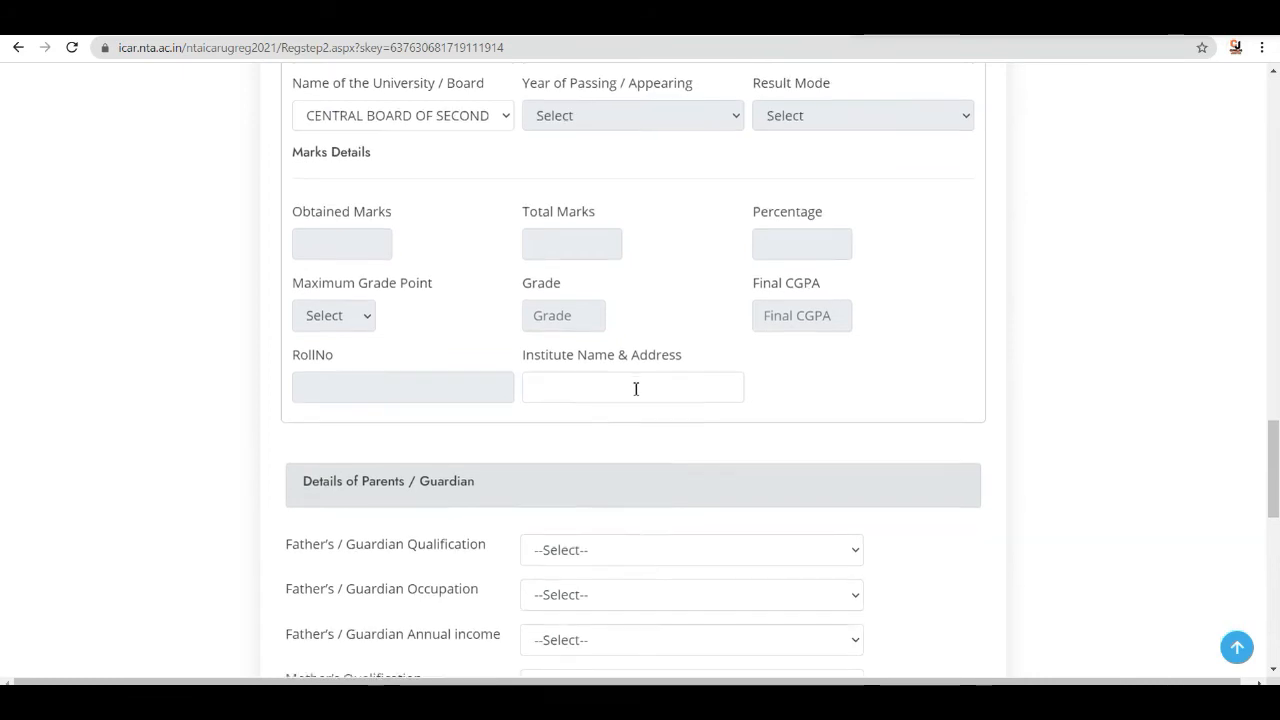
- Set the father's / guardian qualification to Graduation
scroll(636, 389, "down", 1)
scroll(634, 391, "down", 2)
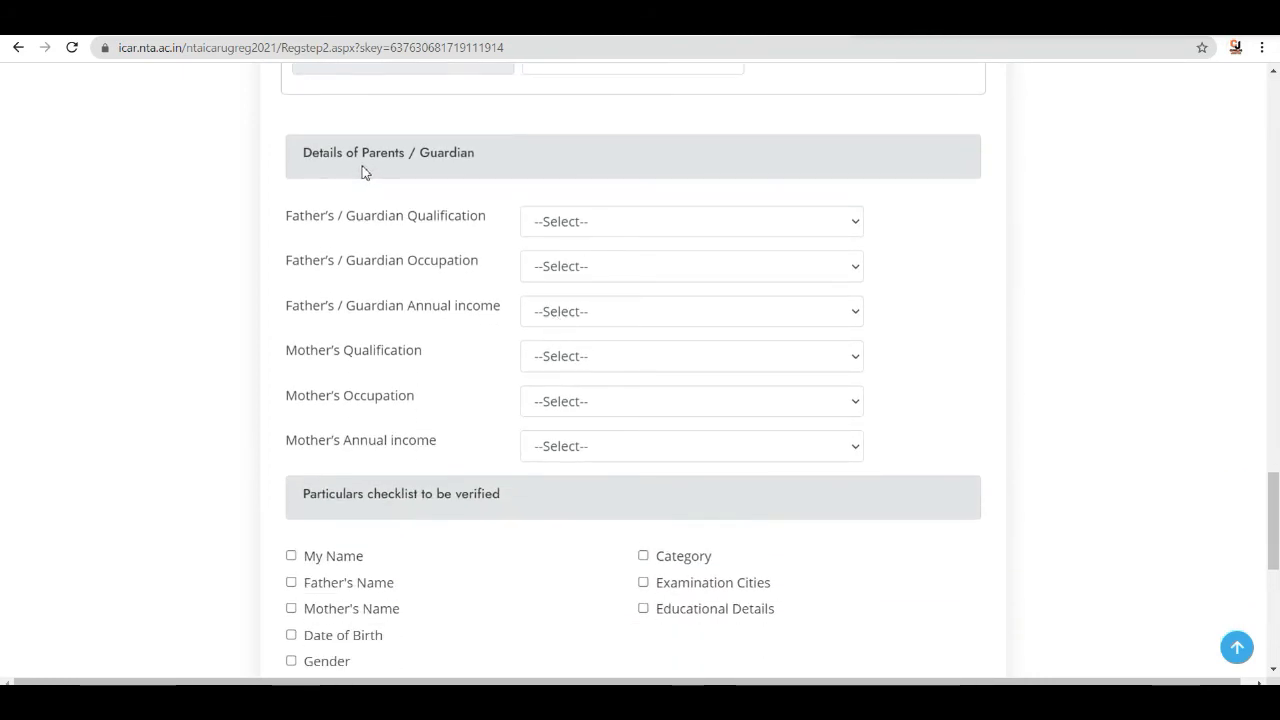
left_click(701, 229)
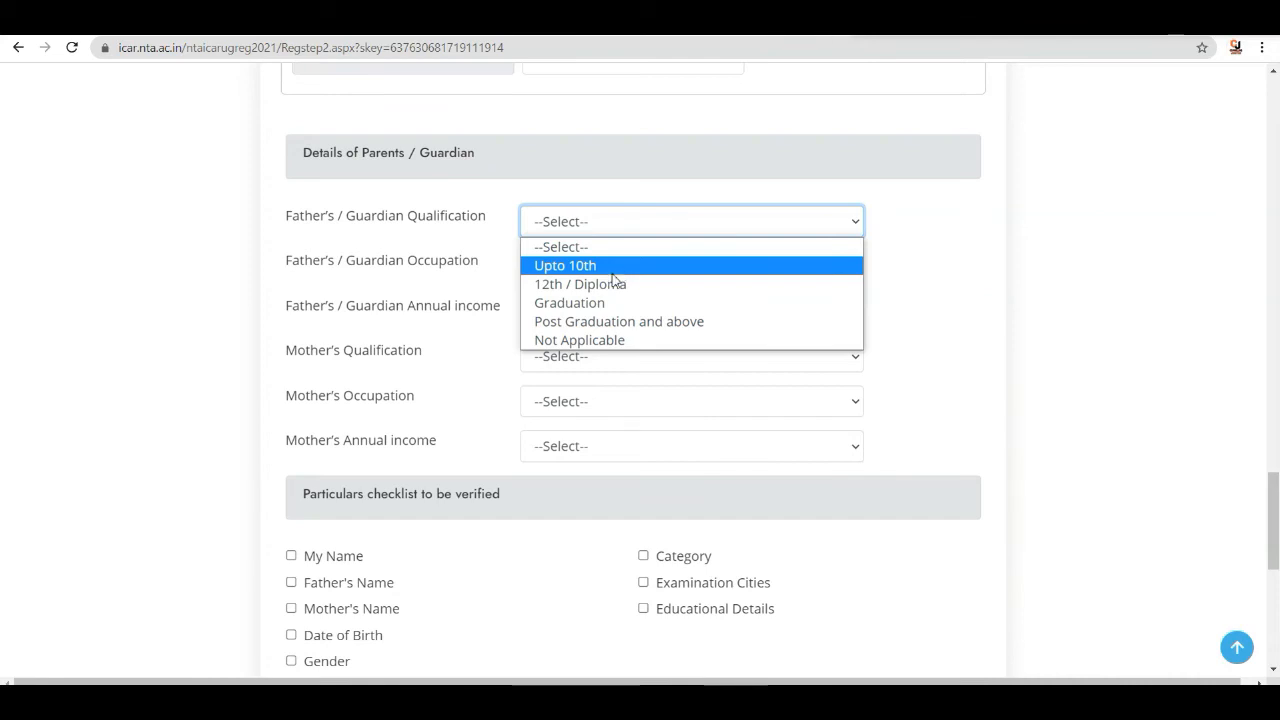
left_click(599, 302)
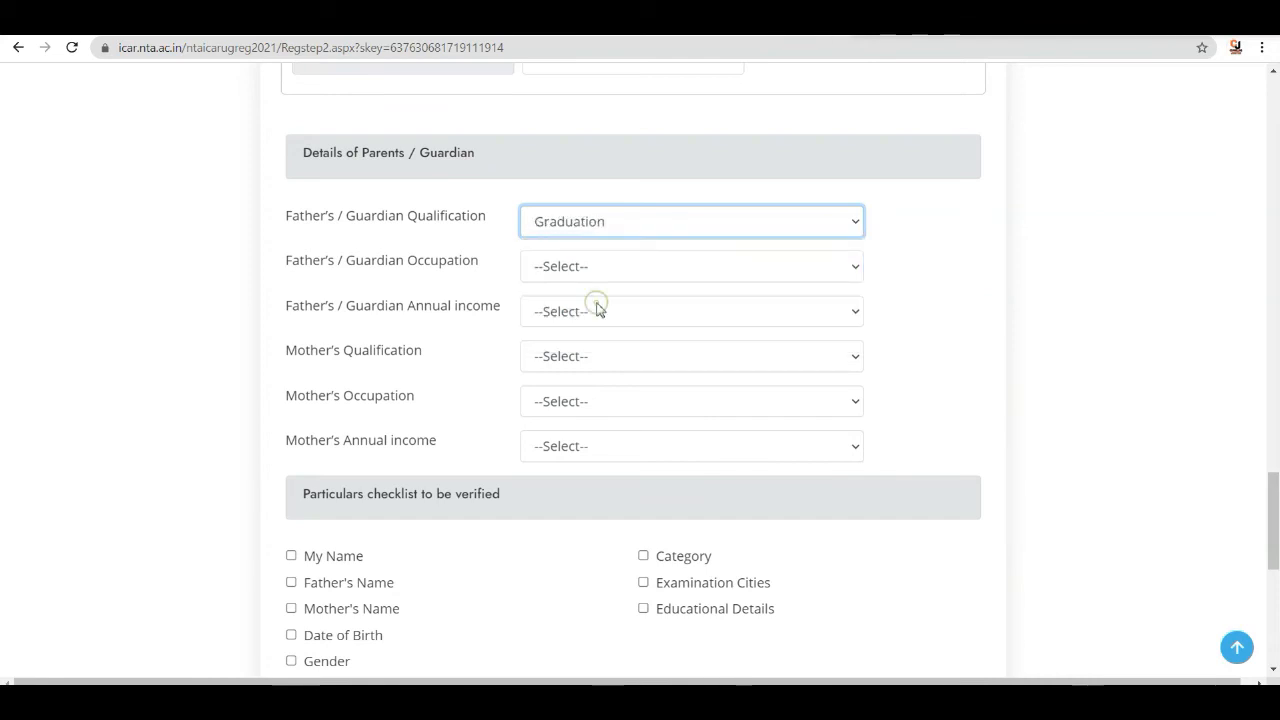
left_click(668, 228)
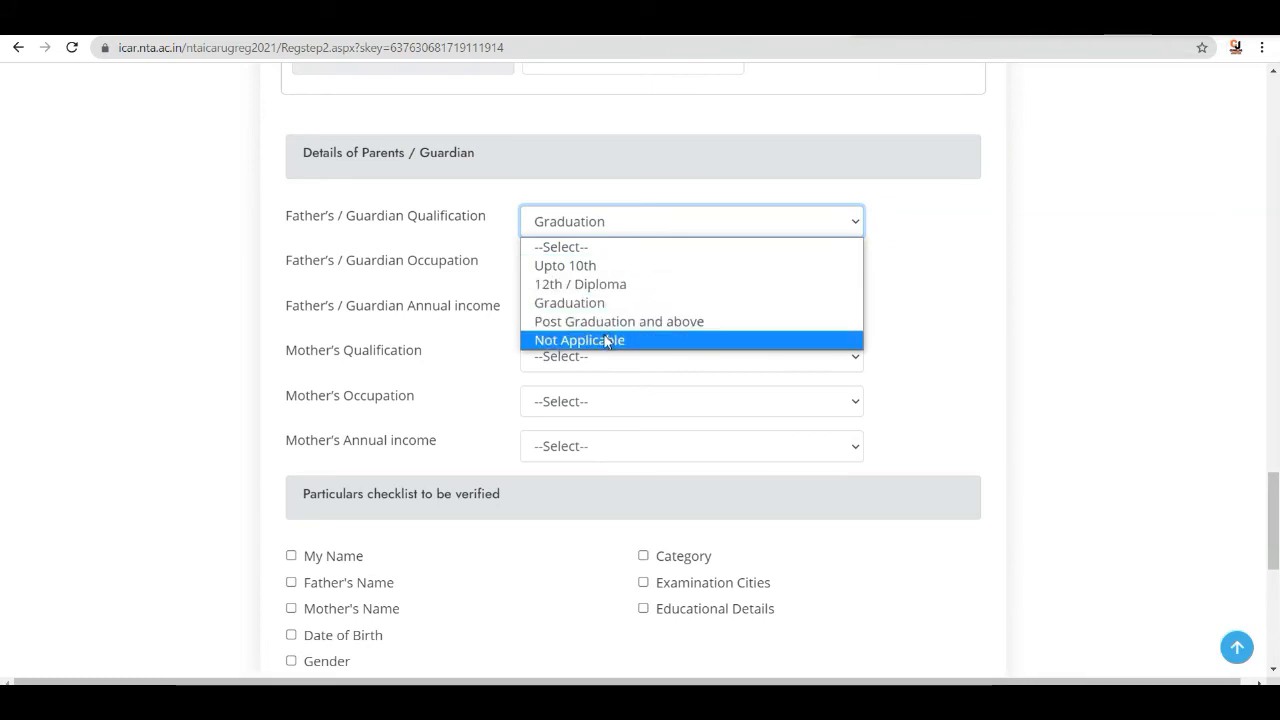
left_click(935, 230)
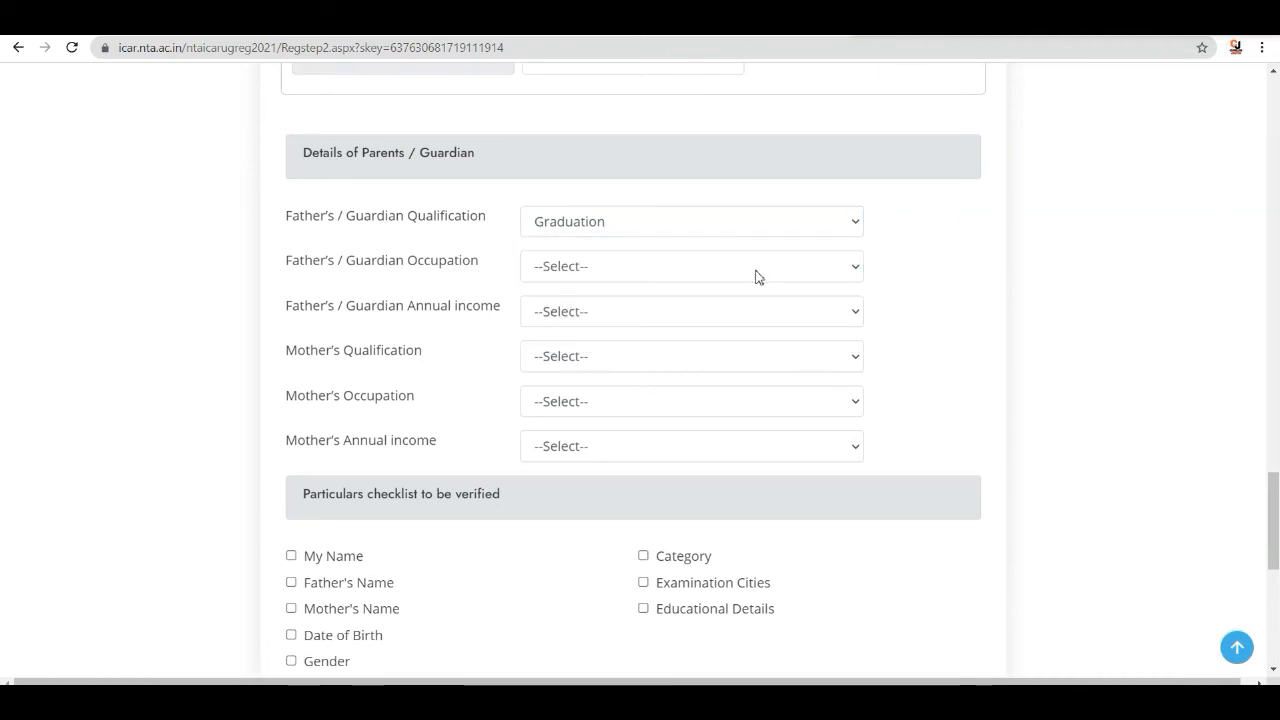
- Set the father's / guardian occupation to Agriculture and annual income to Between 1 and 5 Lakh
left_click(657, 272)
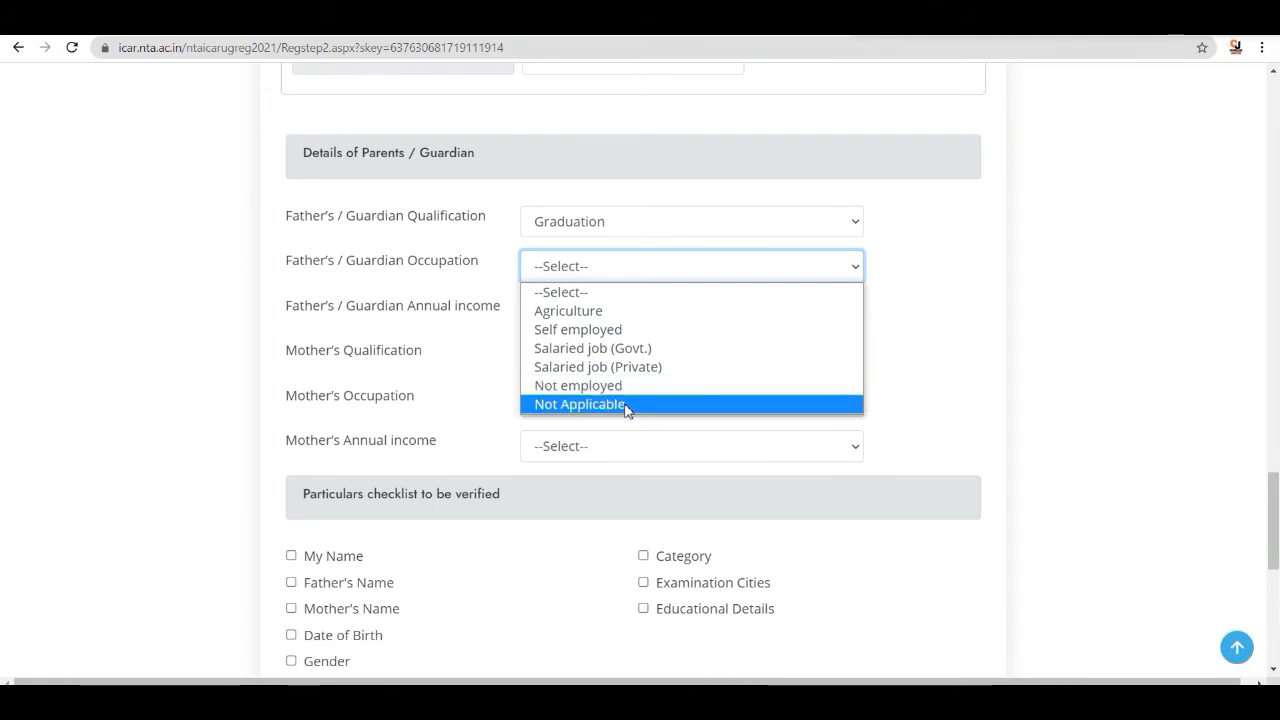
left_click(602, 312)
left_click(592, 313)
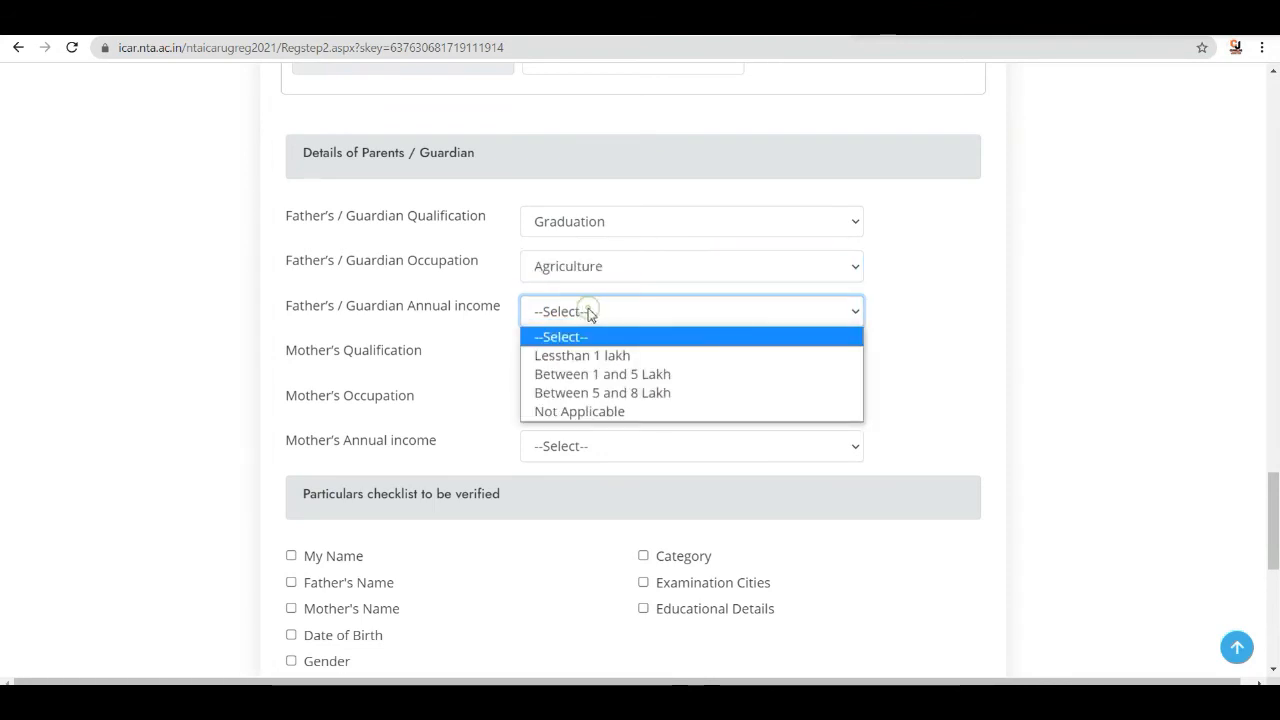
left_click(588, 374)
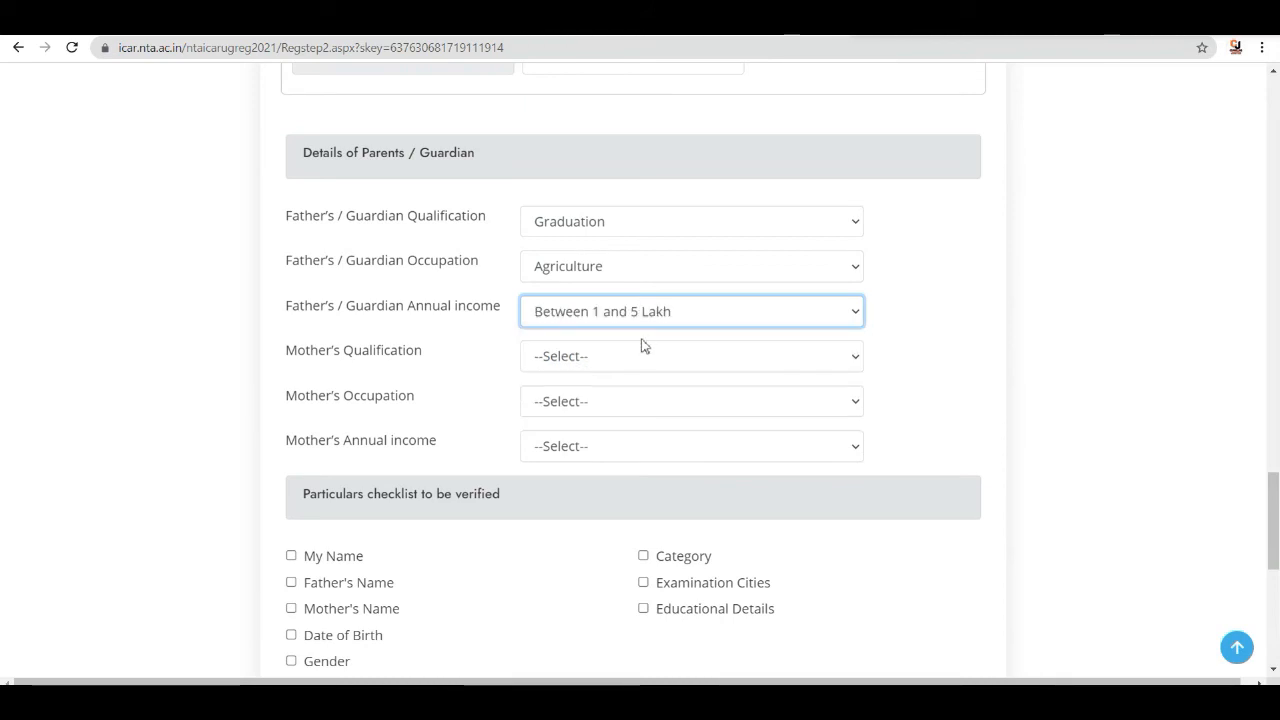
- Set the mother's qualification to Upto 10th, occupation to House Wife and annual income to Not Applicable
left_click(609, 360)
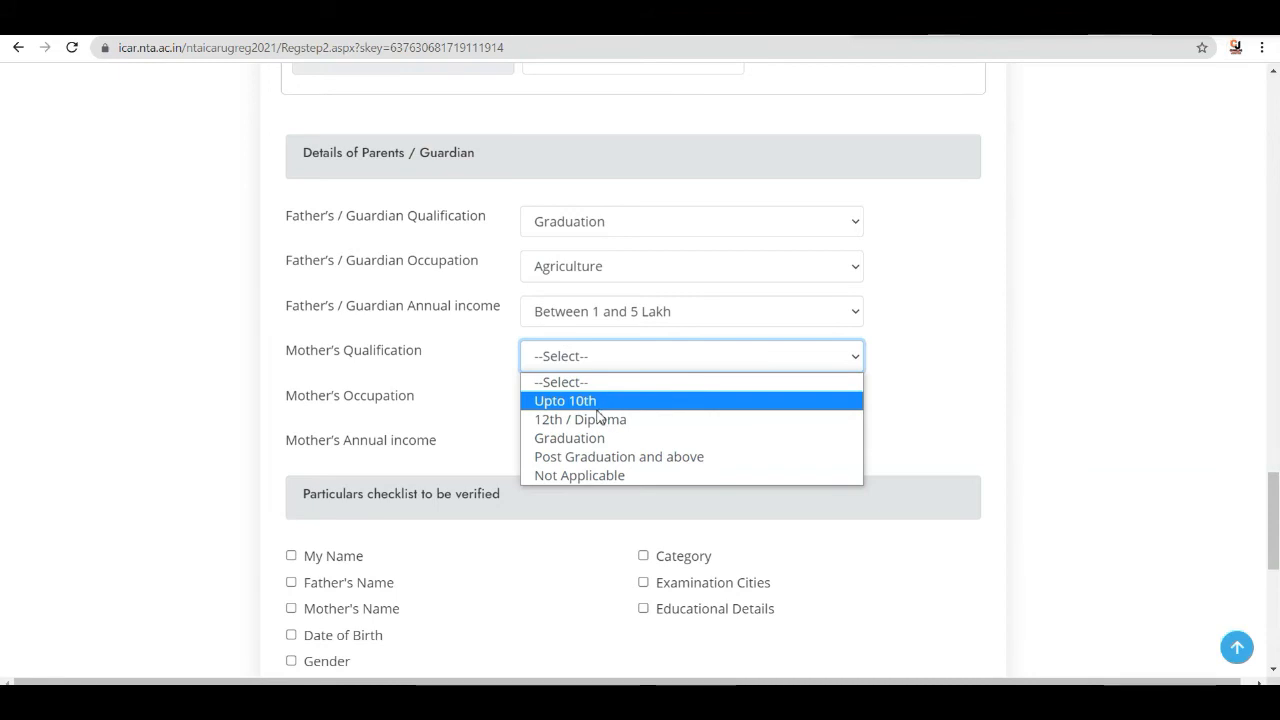
left_click(585, 403)
left_click(626, 400)
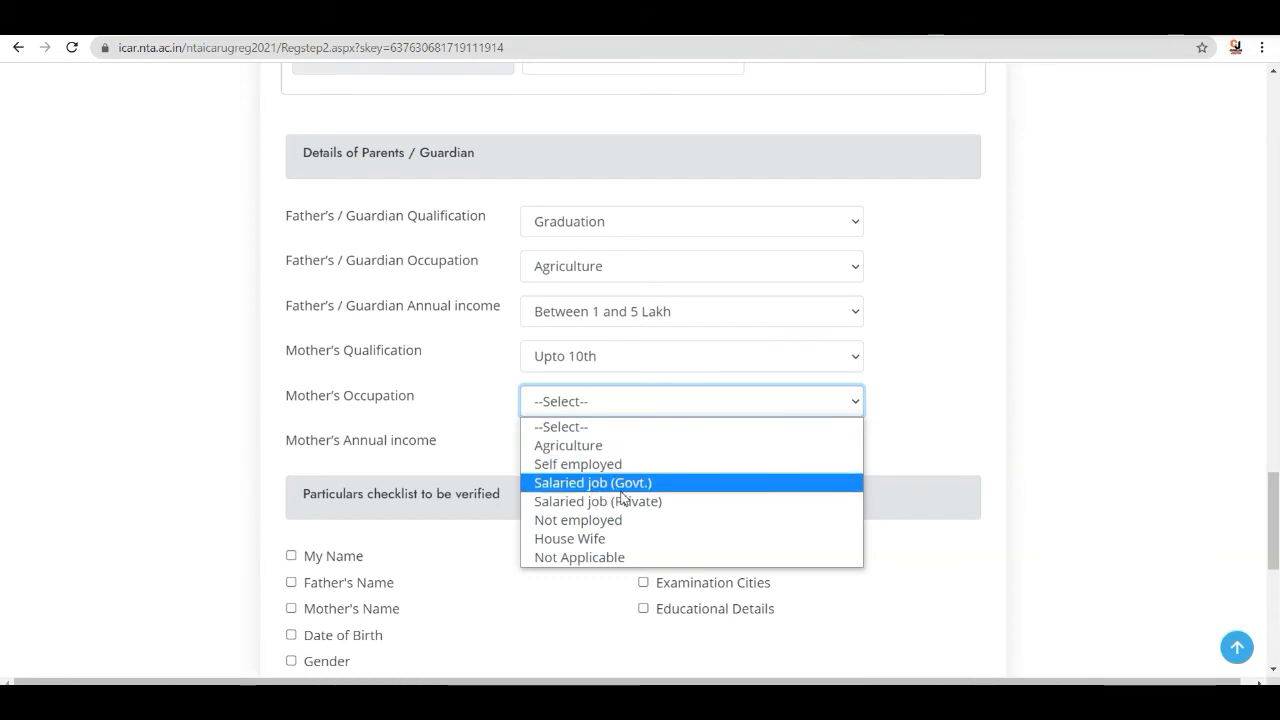
left_click(594, 540)
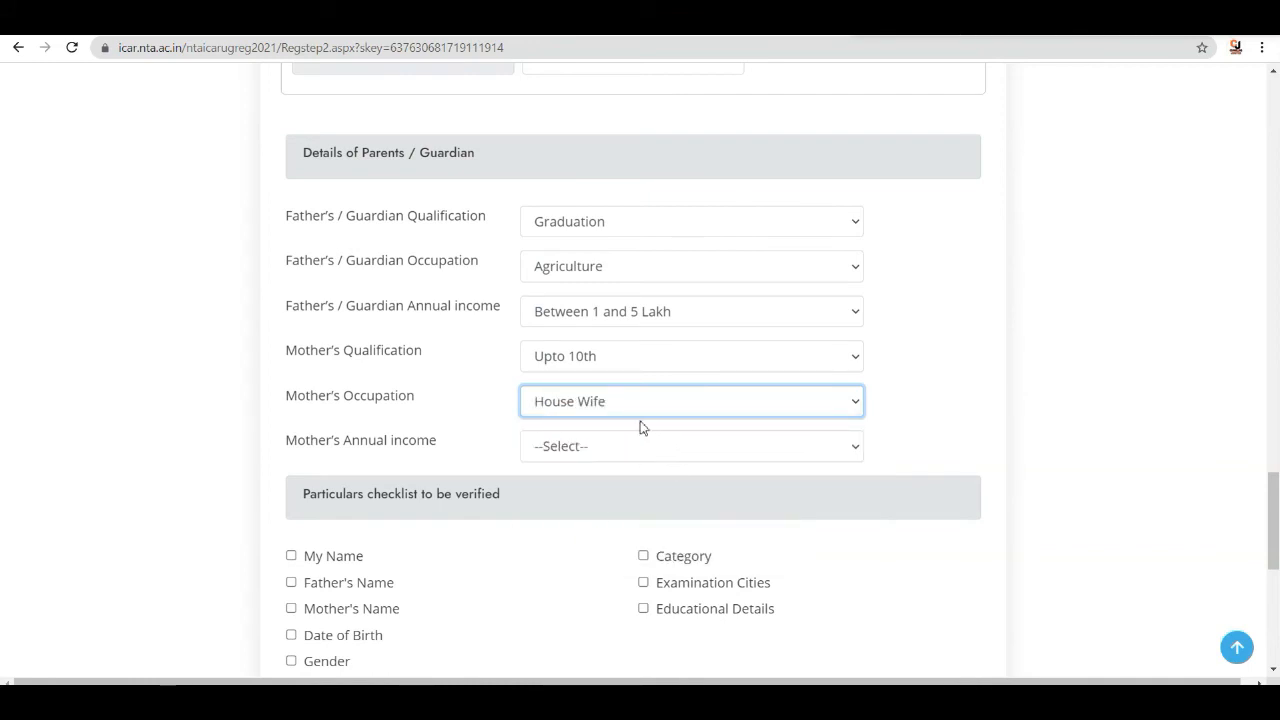
left_click(616, 443)
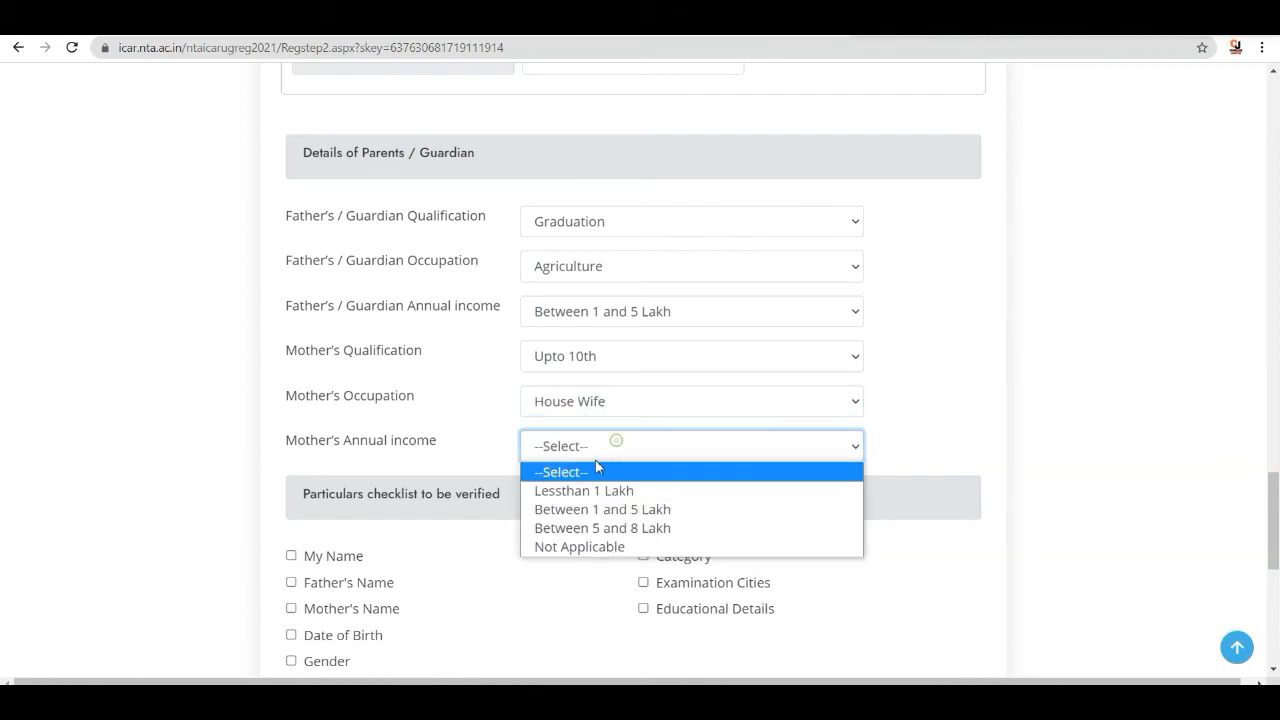
left_click(602, 547)
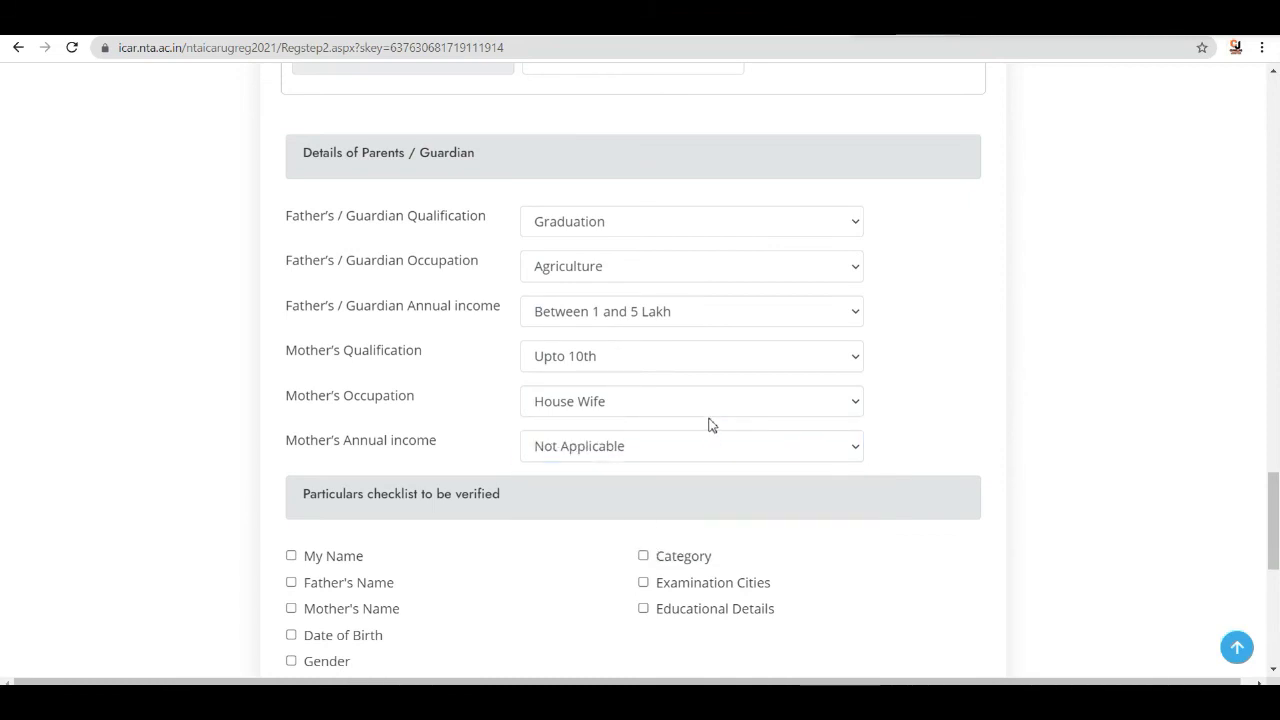
- Tick every item in the particulars checklist to be verified
scroll(709, 420, "down", 3)
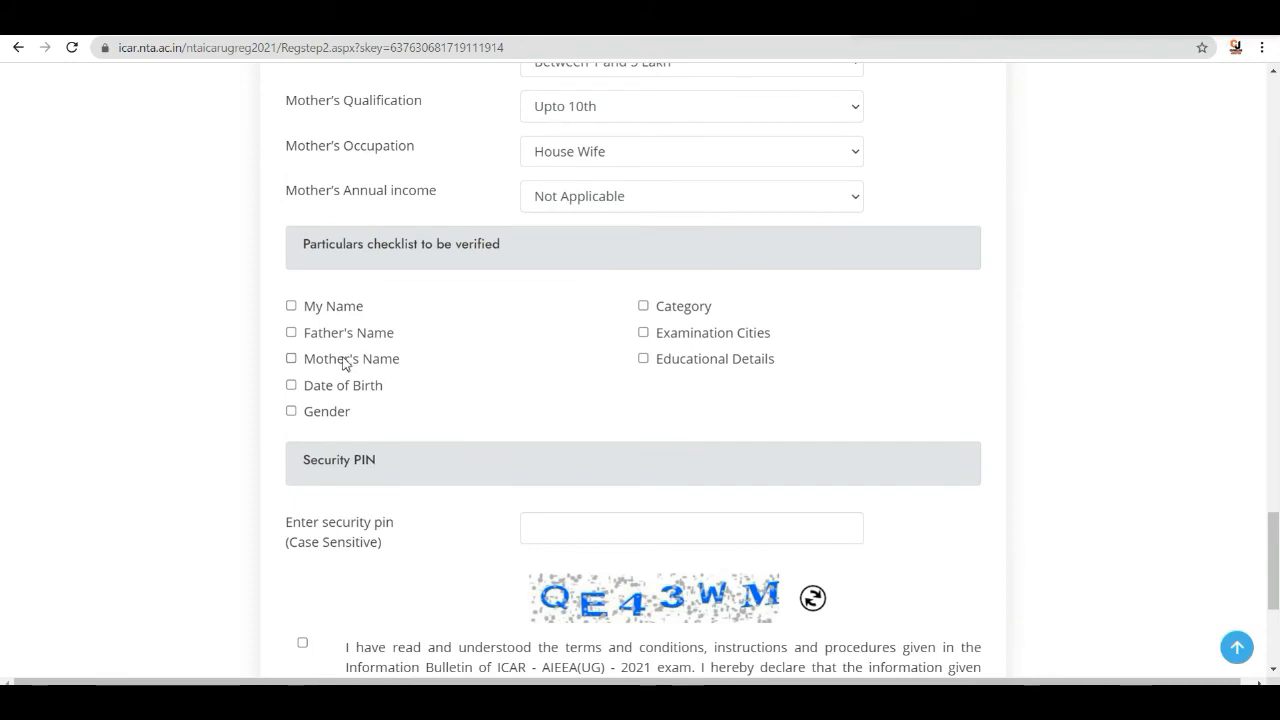
left_click(291, 359)
left_click(293, 388)
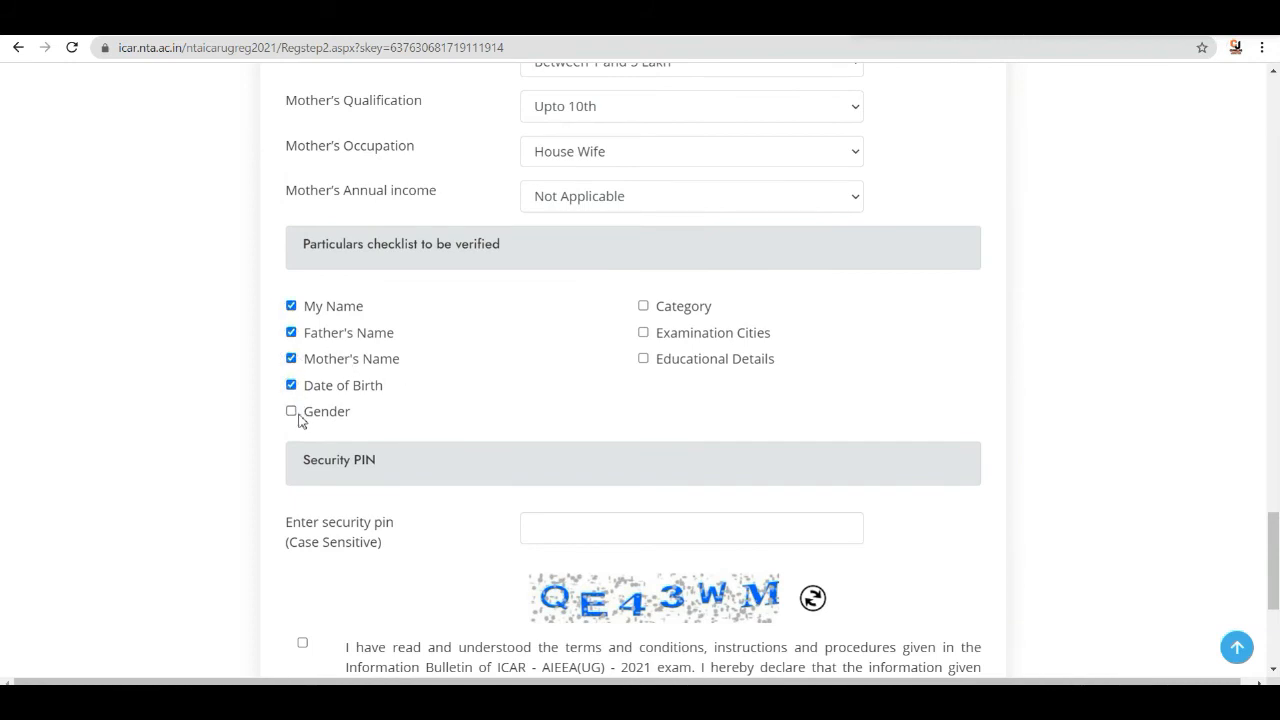
left_click(643, 359)
- Enter the case-sensitive security pin shown in the captcha image
scroll(661, 330, "up", 4)
scroll(661, 330, "up", 15)
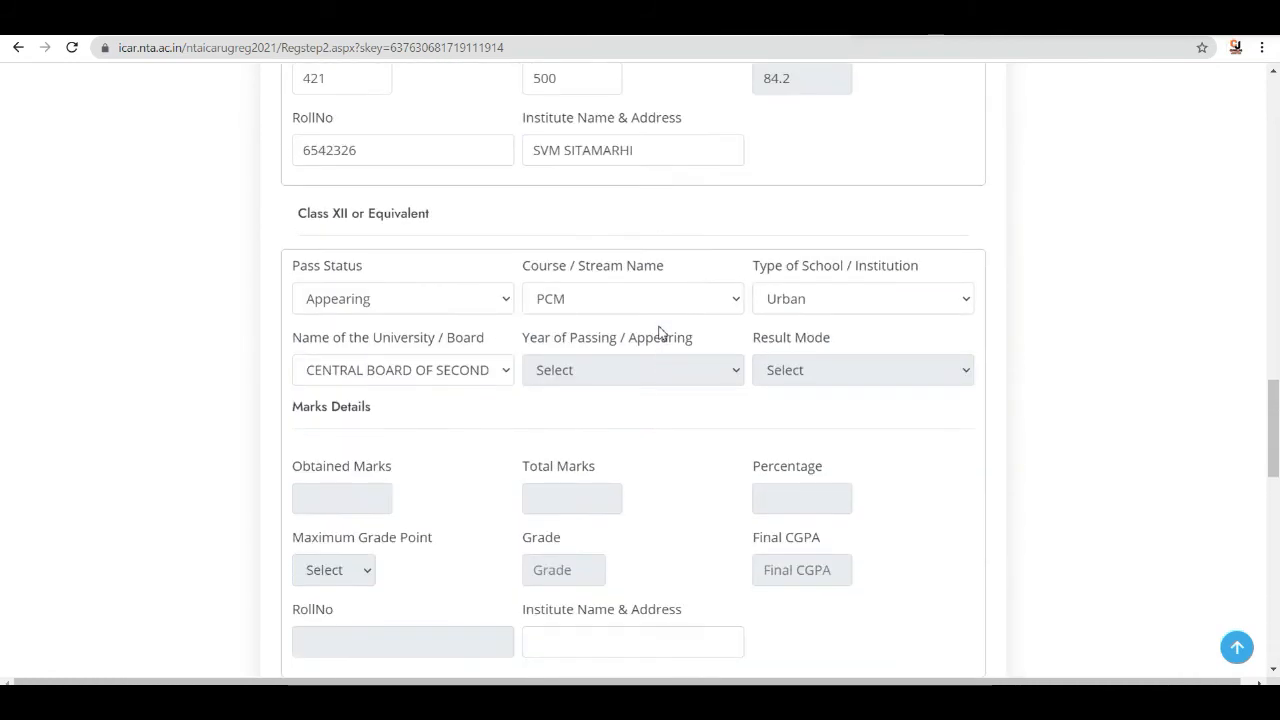
scroll(658, 325, "up", 2)
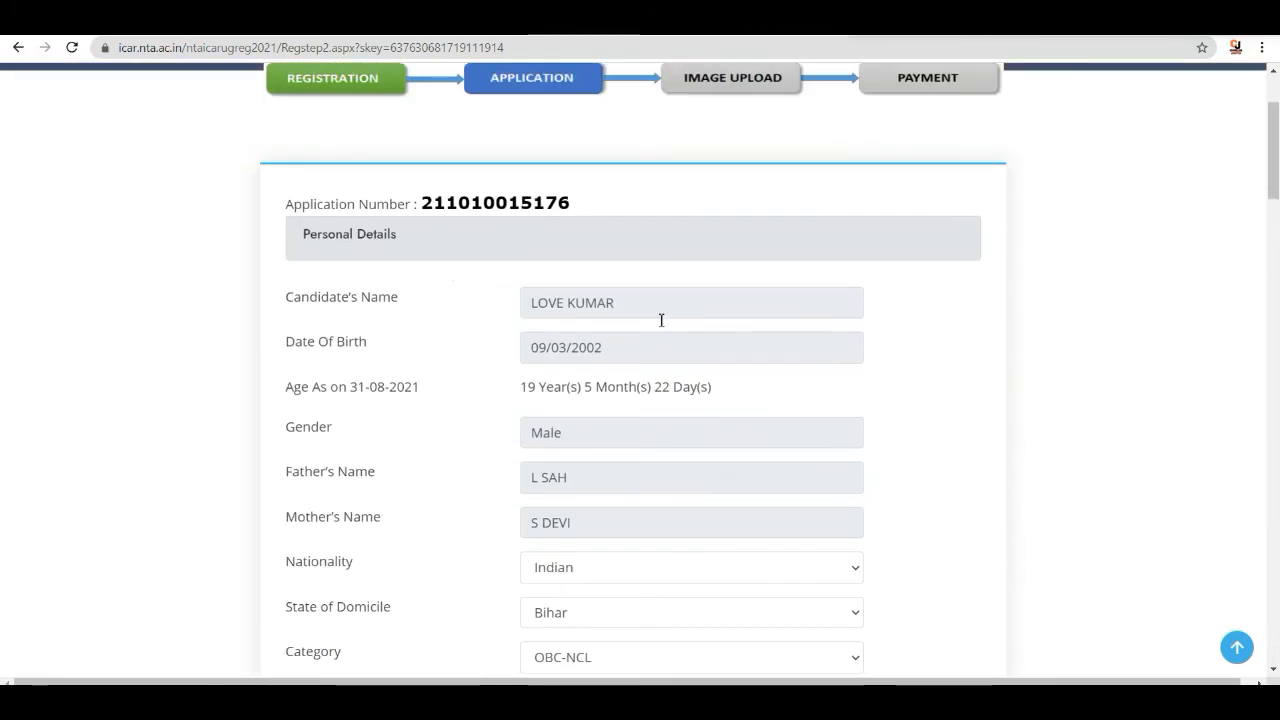
scroll(664, 316, "down", 11)
scroll(672, 320, "down", 12)
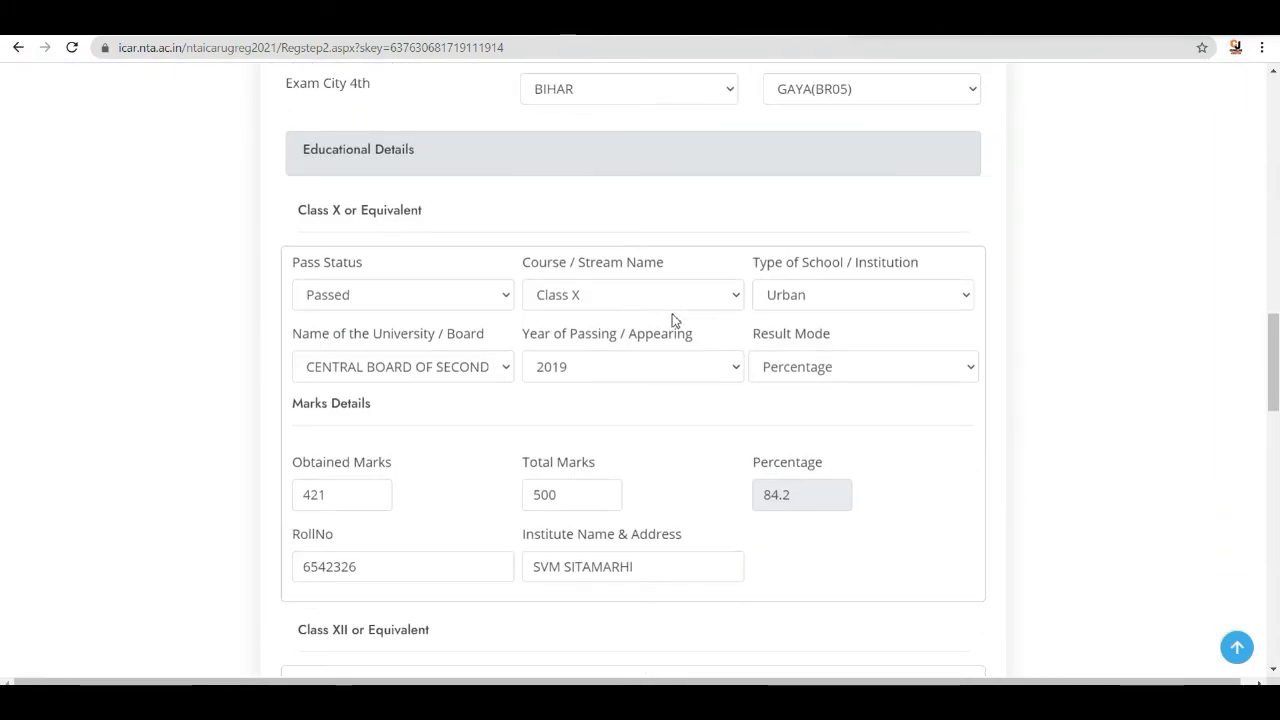
scroll(688, 337, "down", 5)
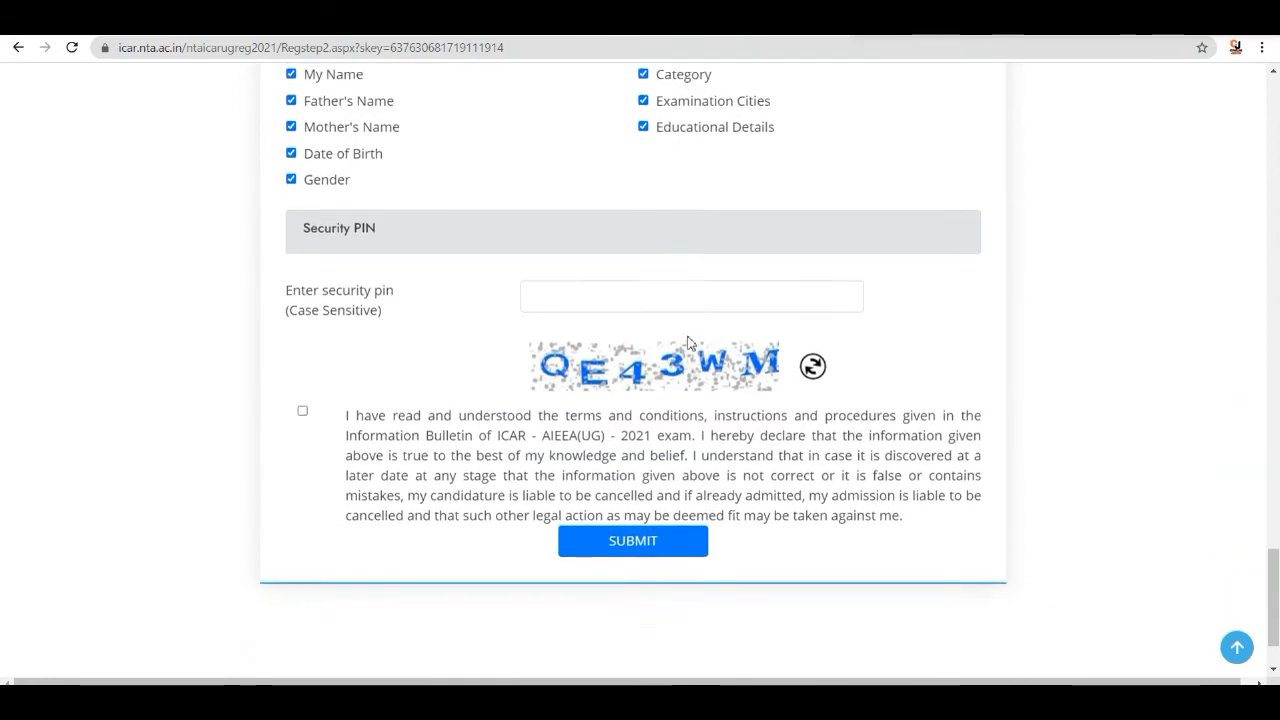
scroll(689, 331, "up", 2)
left_click(575, 447)
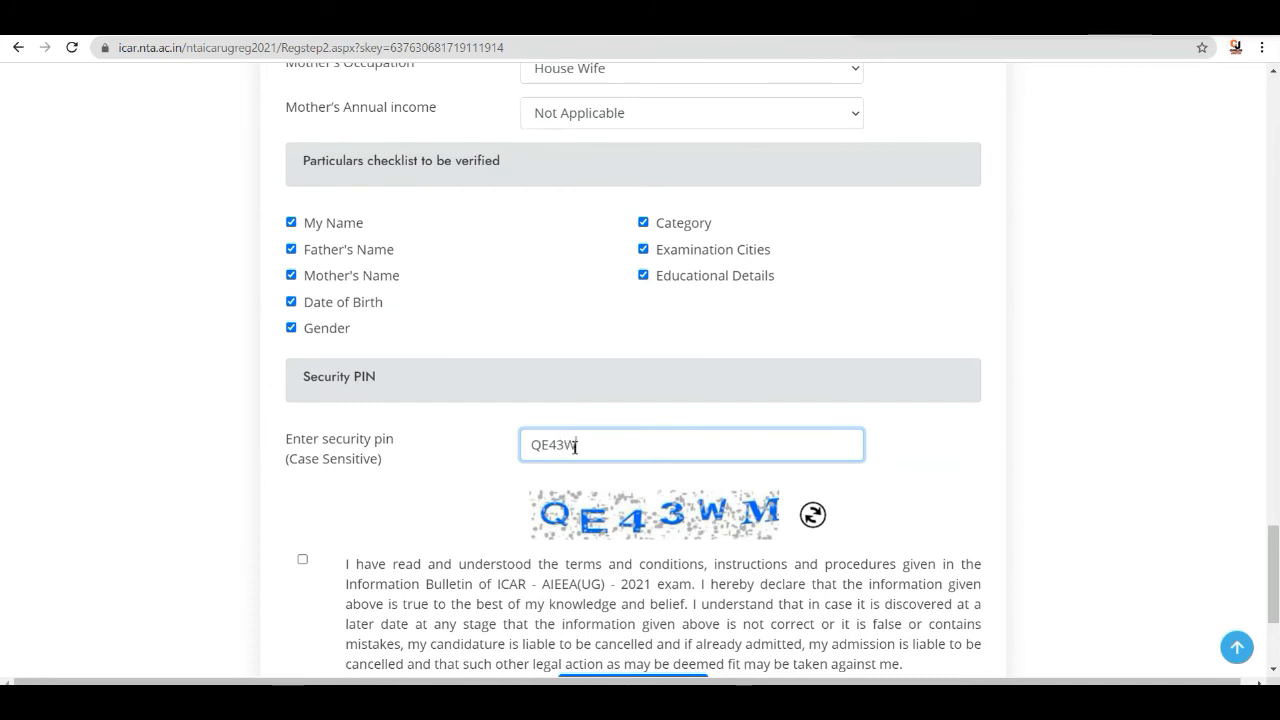
- Accept the terms and conditions declaration and submit the application form
left_click(303, 560)
scroll(540, 477, "down", 3)
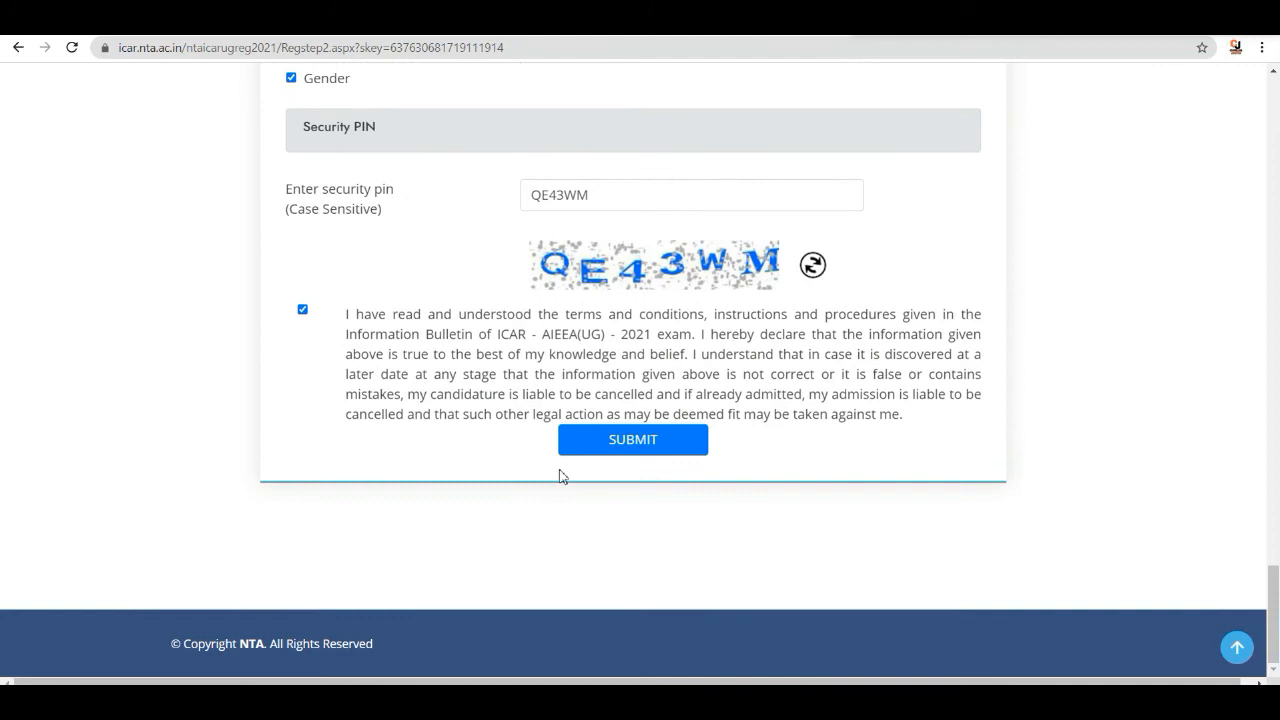
left_click(633, 440)
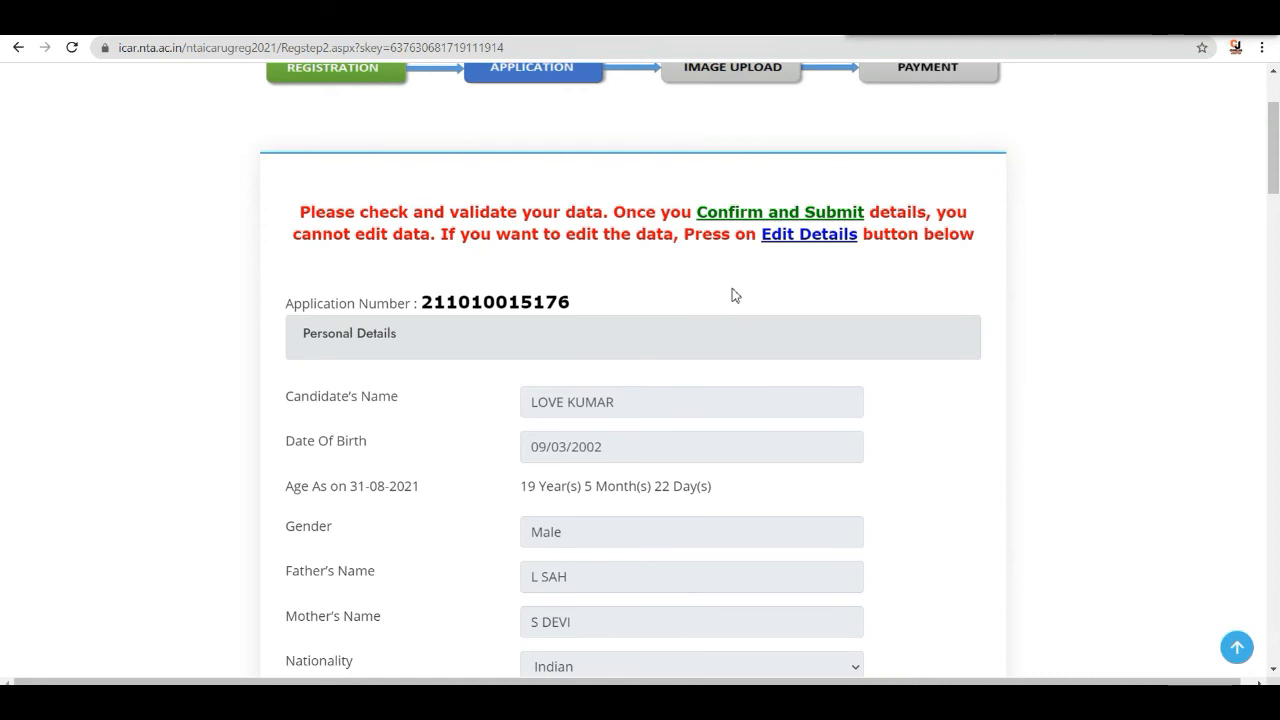
- Review the entered details on the validation page before confirming
scroll(736, 292, "down", 2)
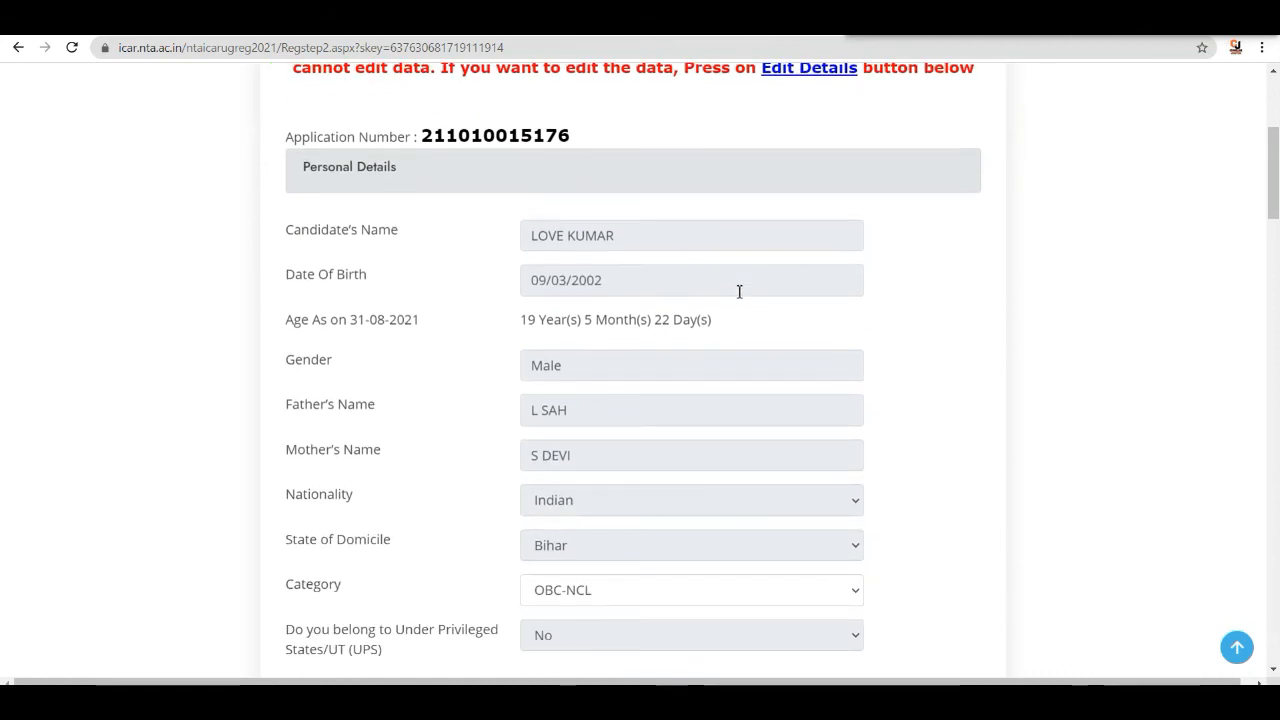
scroll(738, 295, "down", 2)
scroll(738, 295, "down", 3)
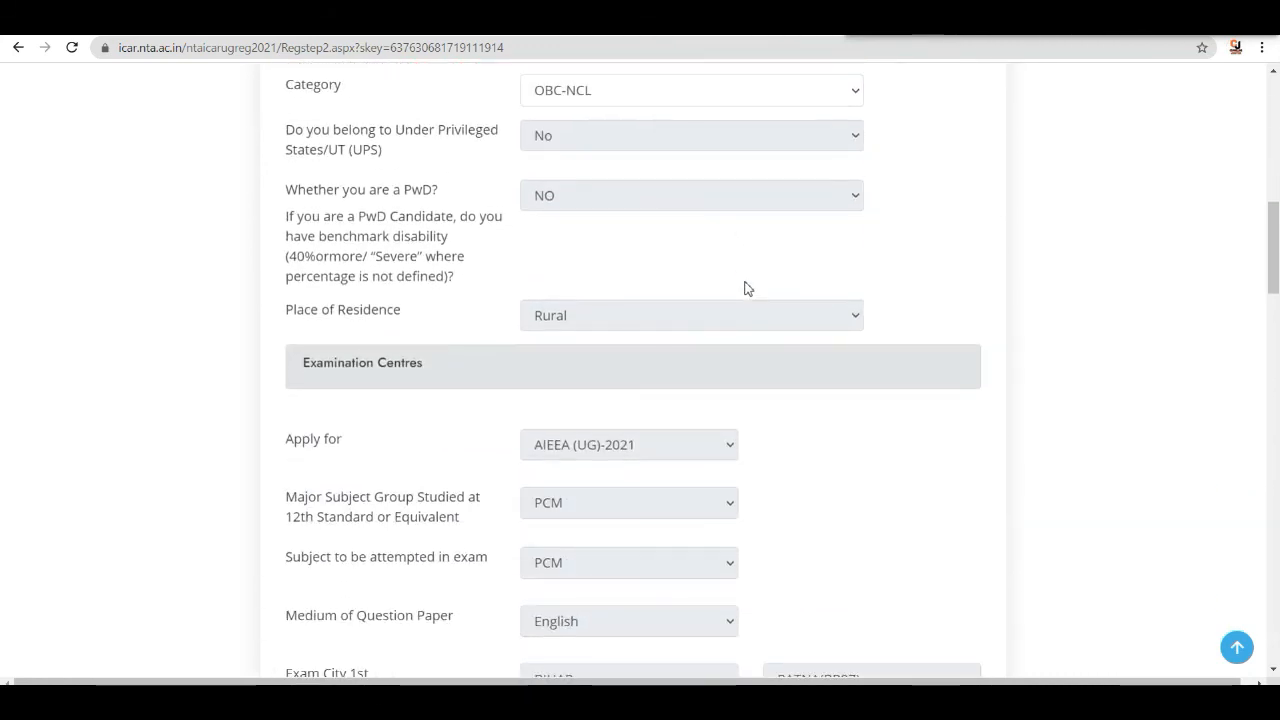
scroll(744, 288, "down", 2)
scroll(746, 289, "down", 2)
scroll(750, 293, "down", 2)
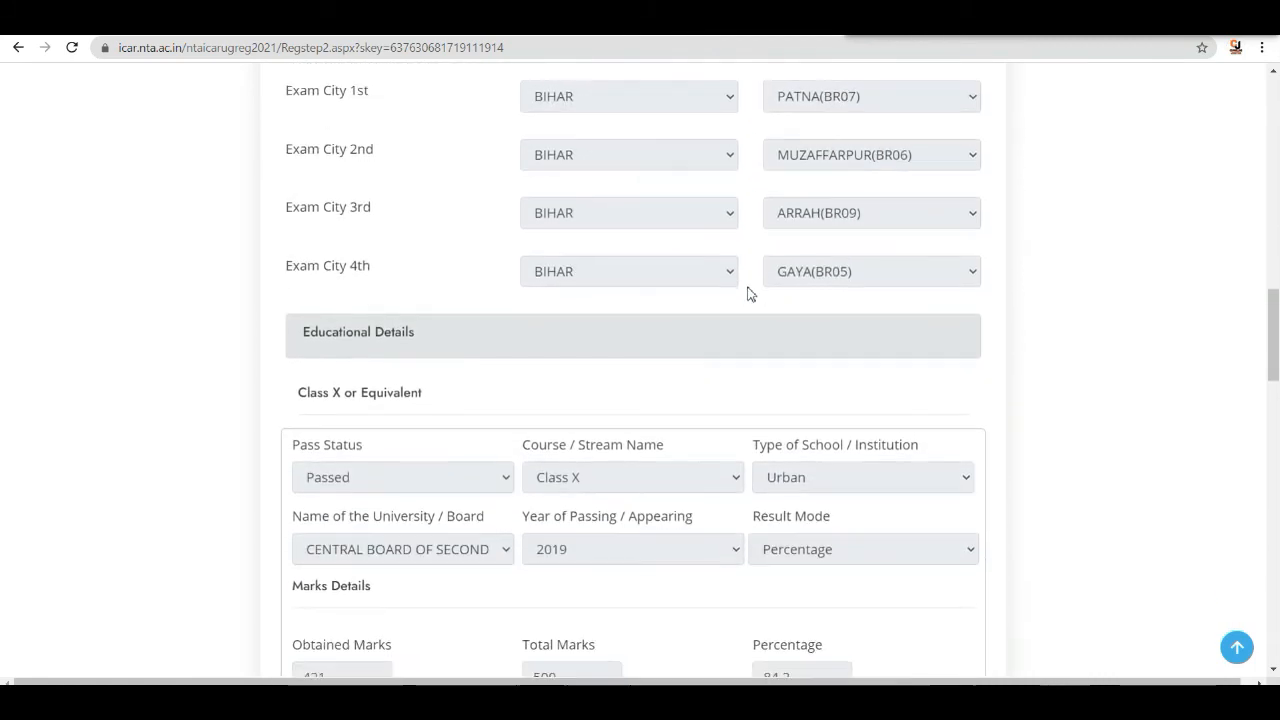
scroll(747, 293, "down", 6)
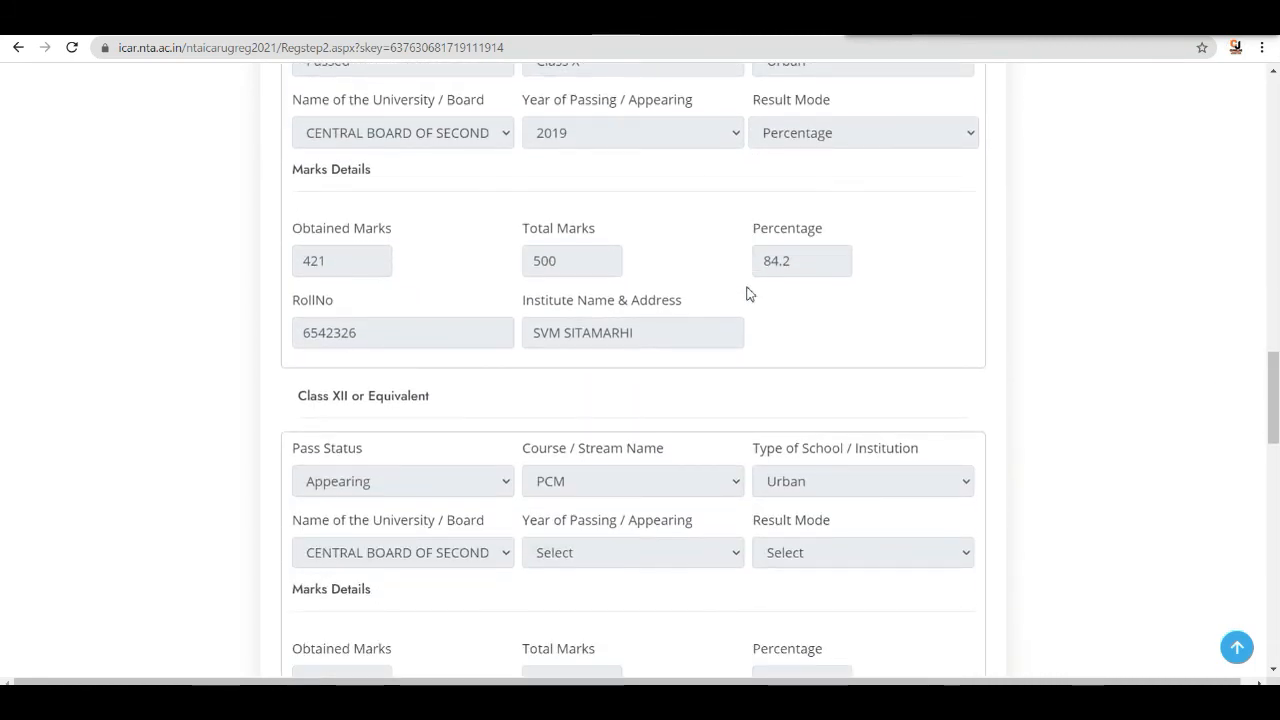
scroll(746, 293, "down", 5)
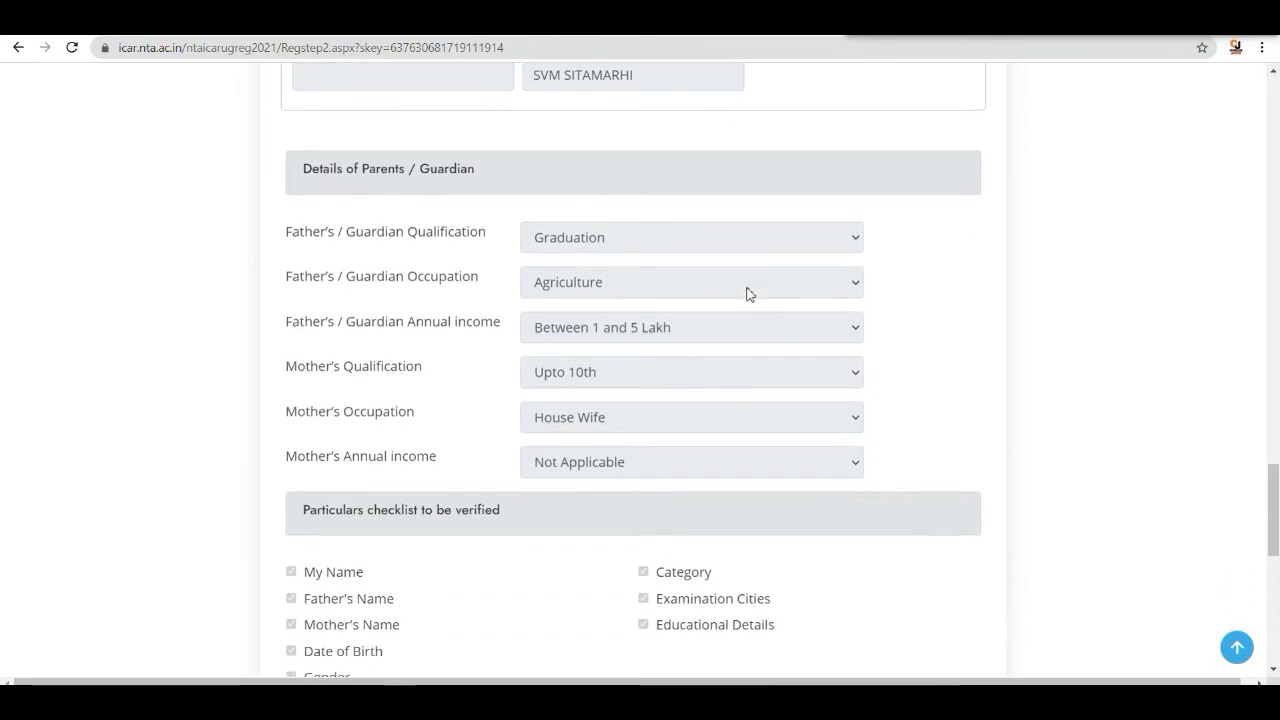
scroll(720, 290, "down", 3)
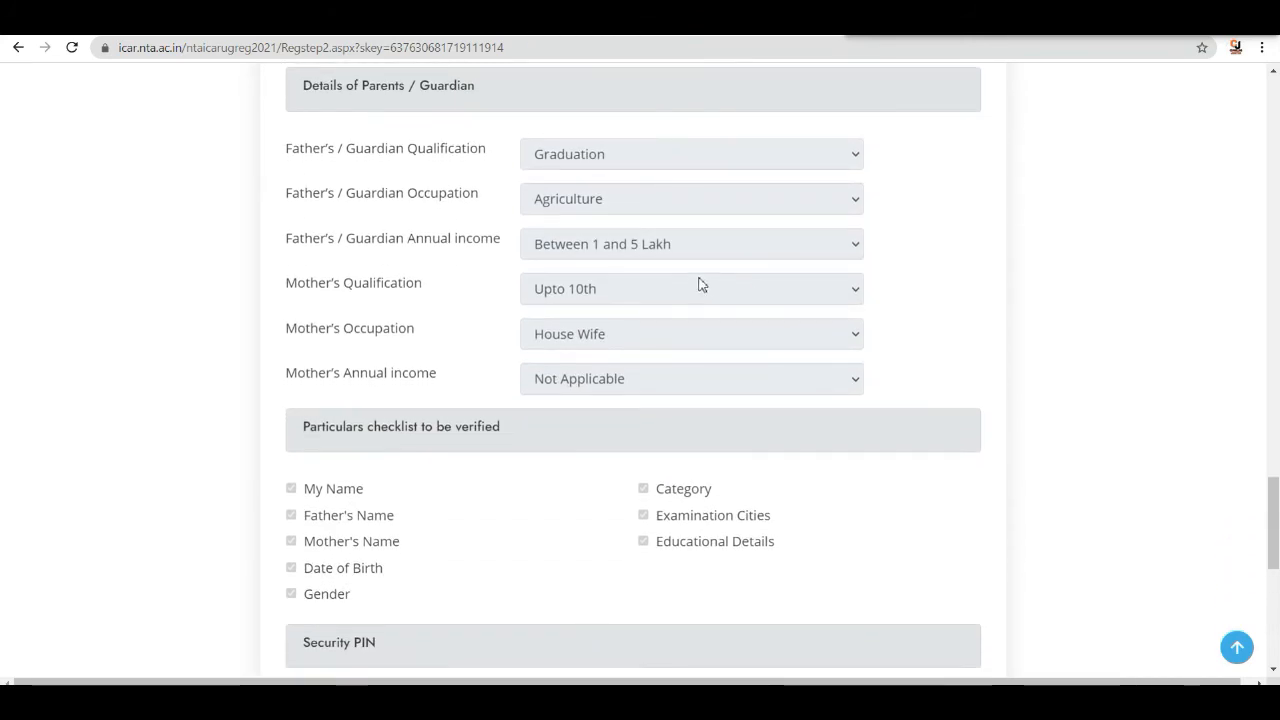
scroll(702, 328, "down", 5)
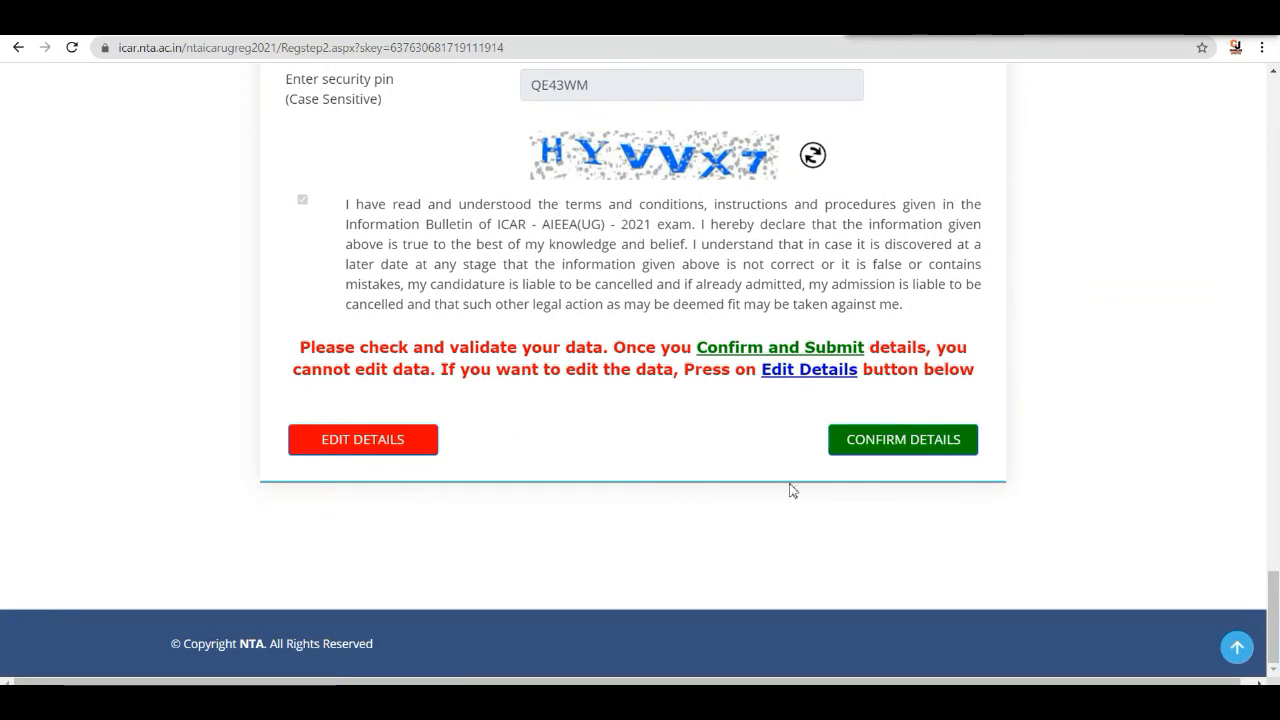
- Confirm the validated application details to move on to the image upload stage
left_click(924, 452)
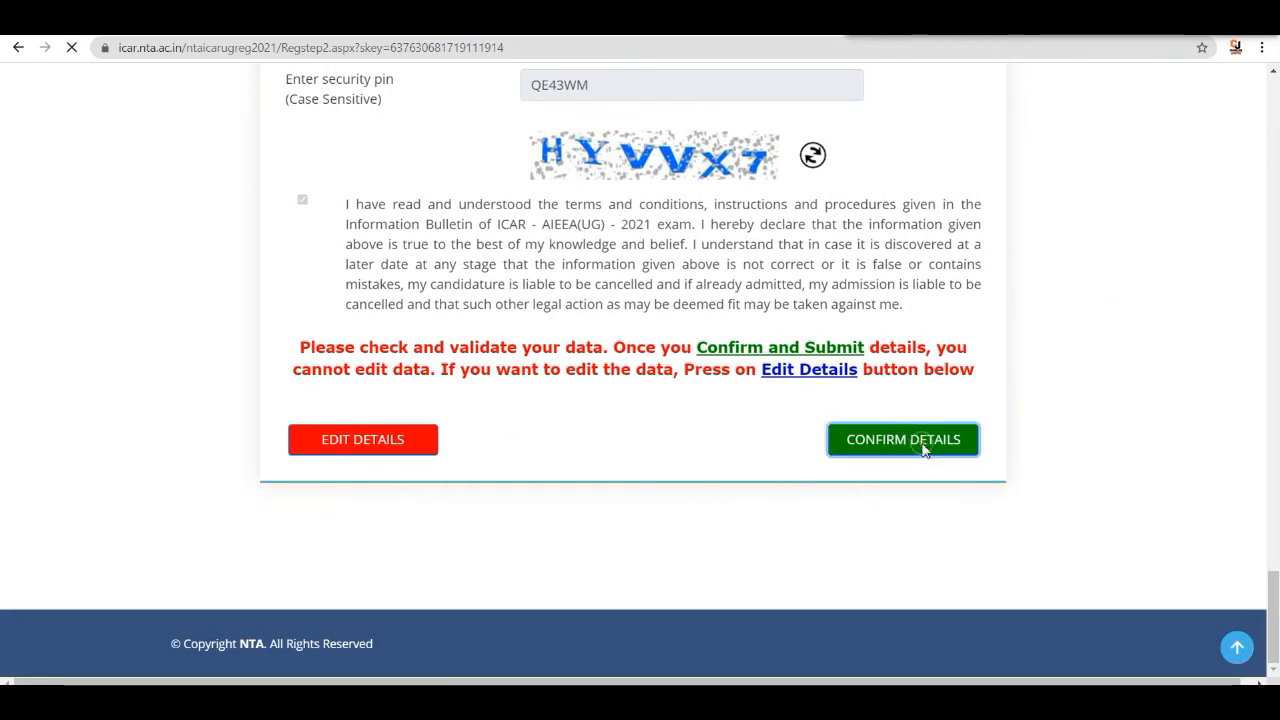
scroll(716, 337, "down", 2)
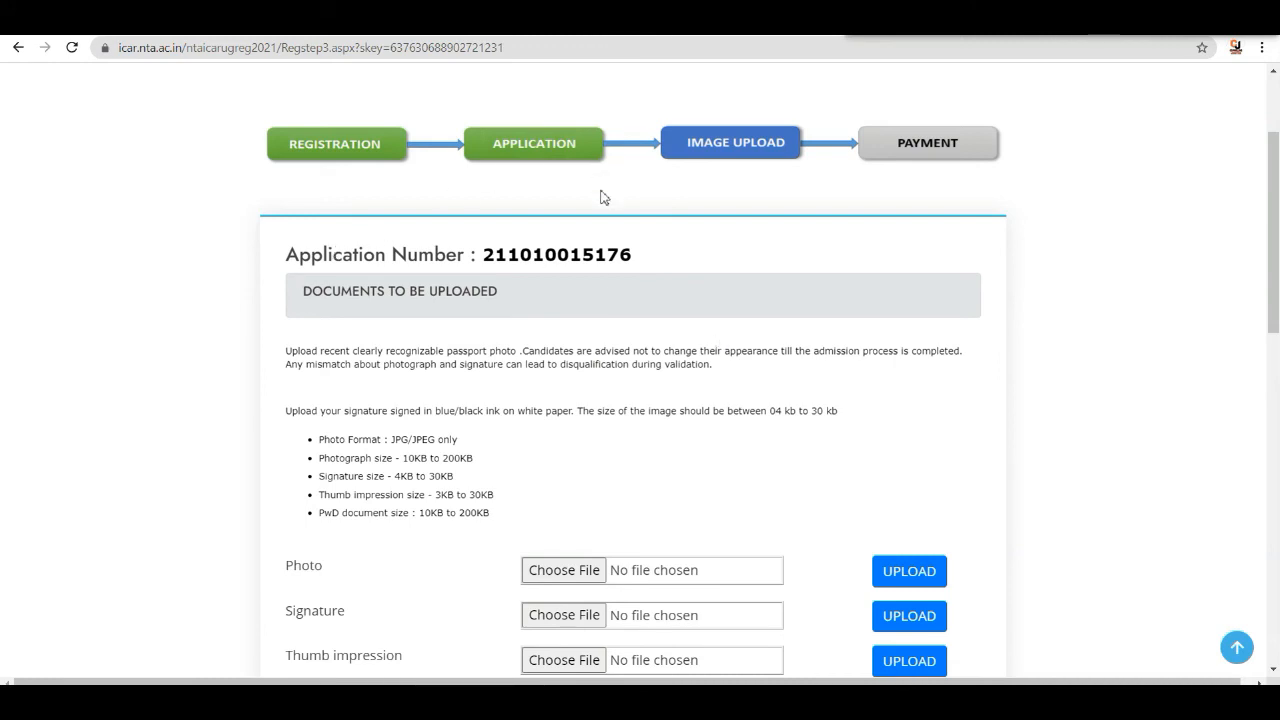
scroll(600, 250, "down", 1)
scroll(600, 250, "up", 1)
scroll(604, 246, "down", 1)
scroll(606, 258, "down", 3)
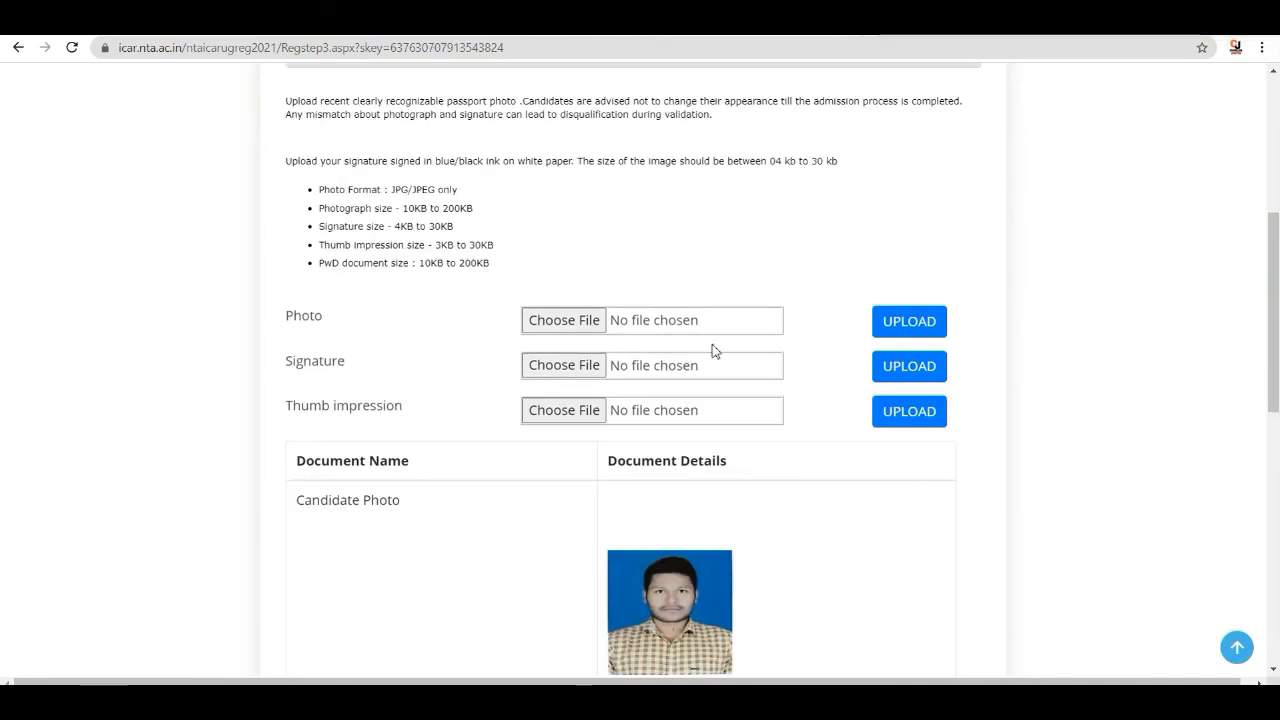
- Choose the PHOTO.jpg file from the Desktop and upload it as the candidate photo
left_click(590, 320)
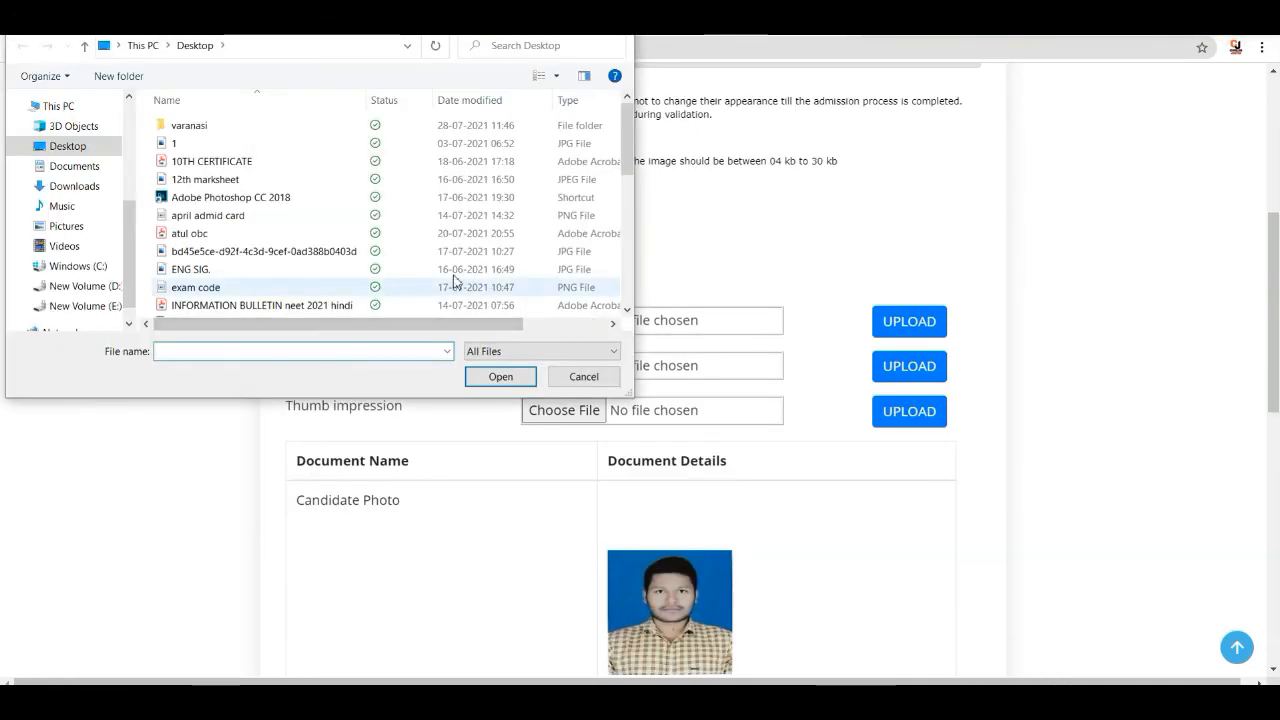
scroll(253, 220, "down", 3)
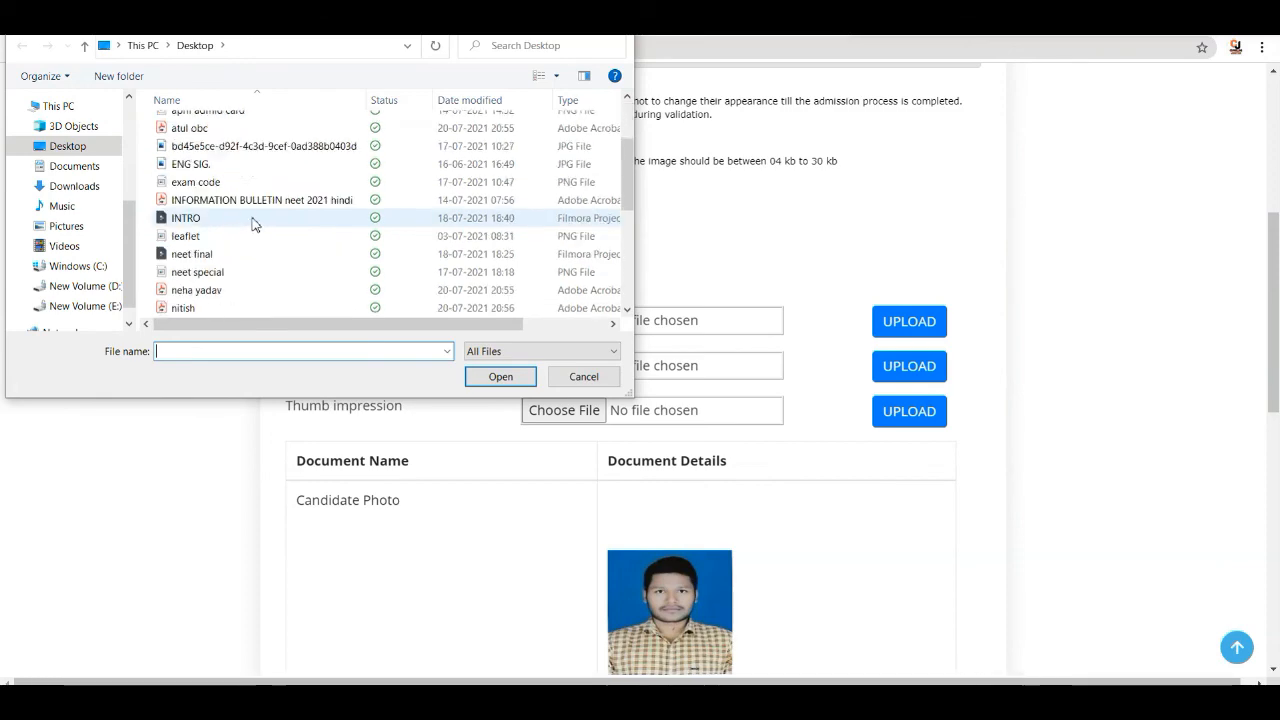
left_click(237, 308)
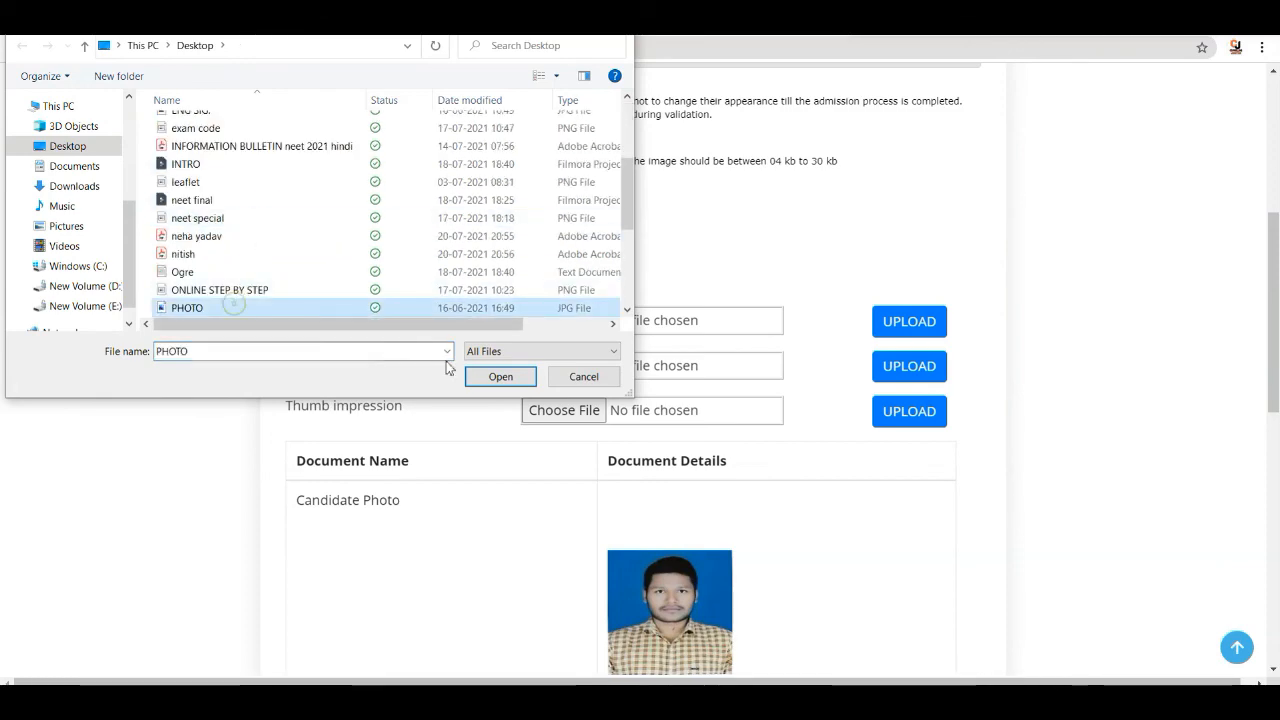
left_click(505, 378)
left_click(915, 326)
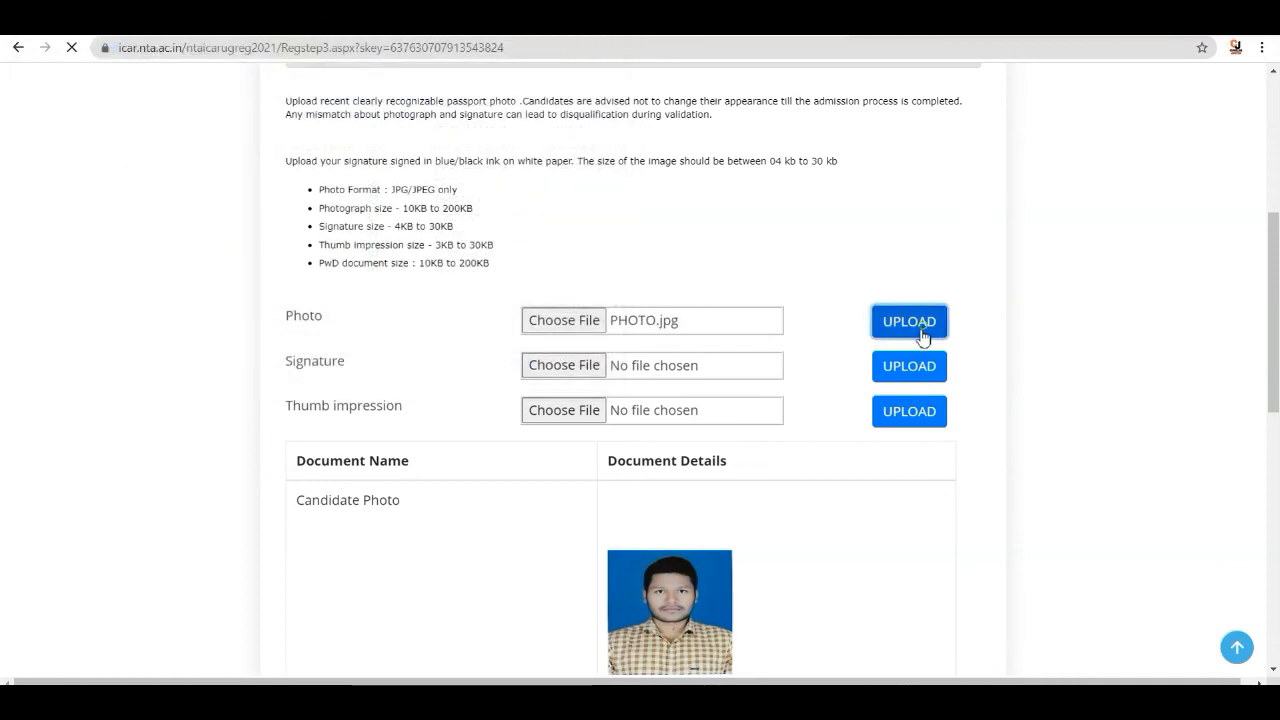
- Choose the ENG SIG. image from the Desktop and upload it as the signature
scroll(774, 300, "down", 3)
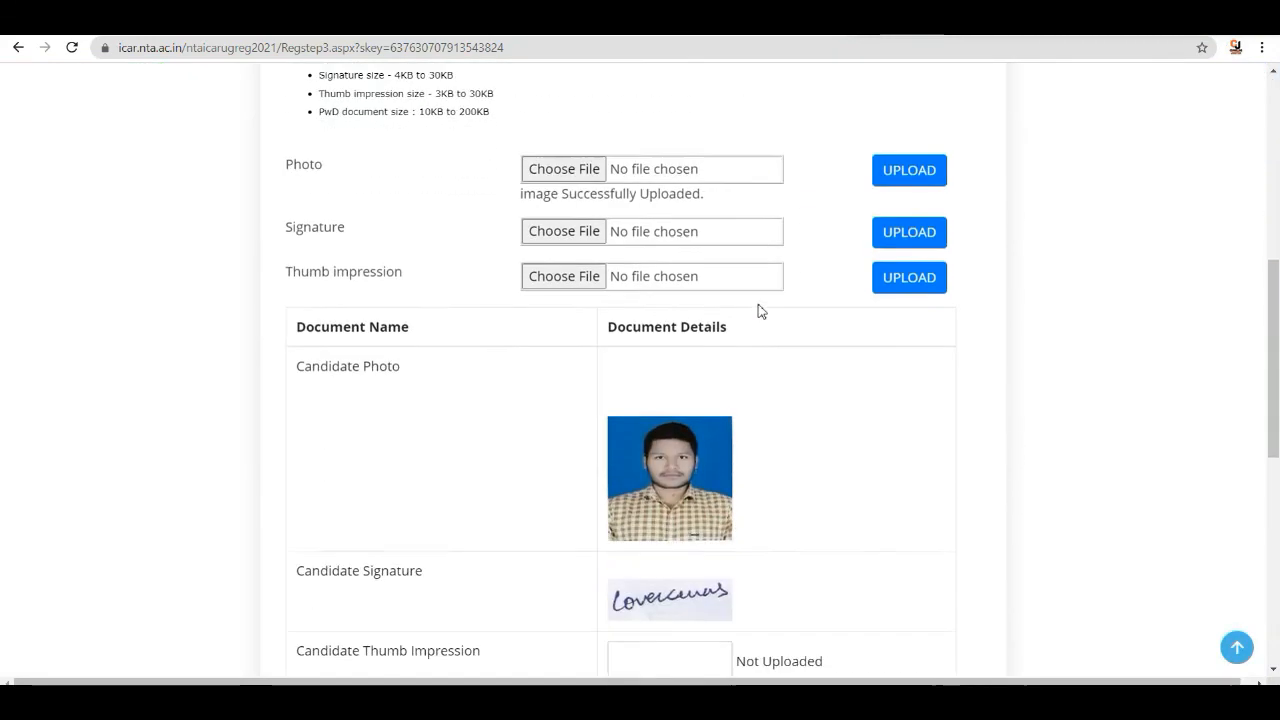
scroll(745, 307, "up", 2)
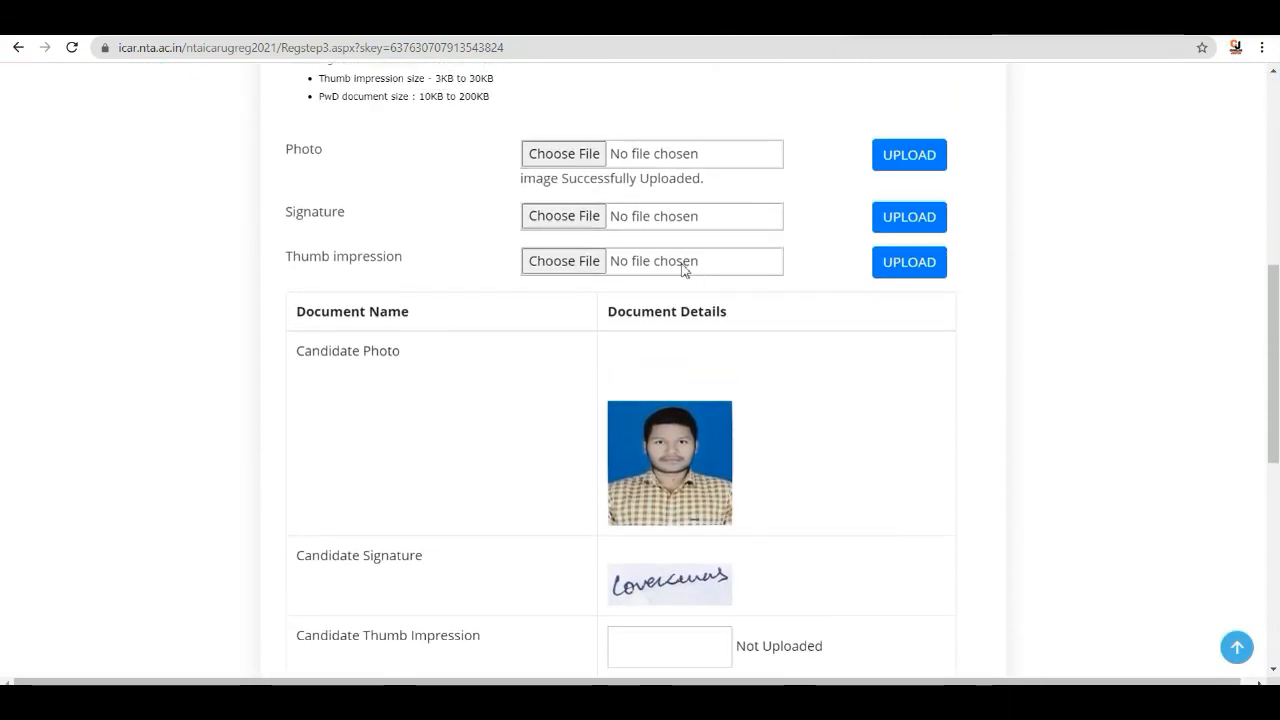
left_click(564, 216)
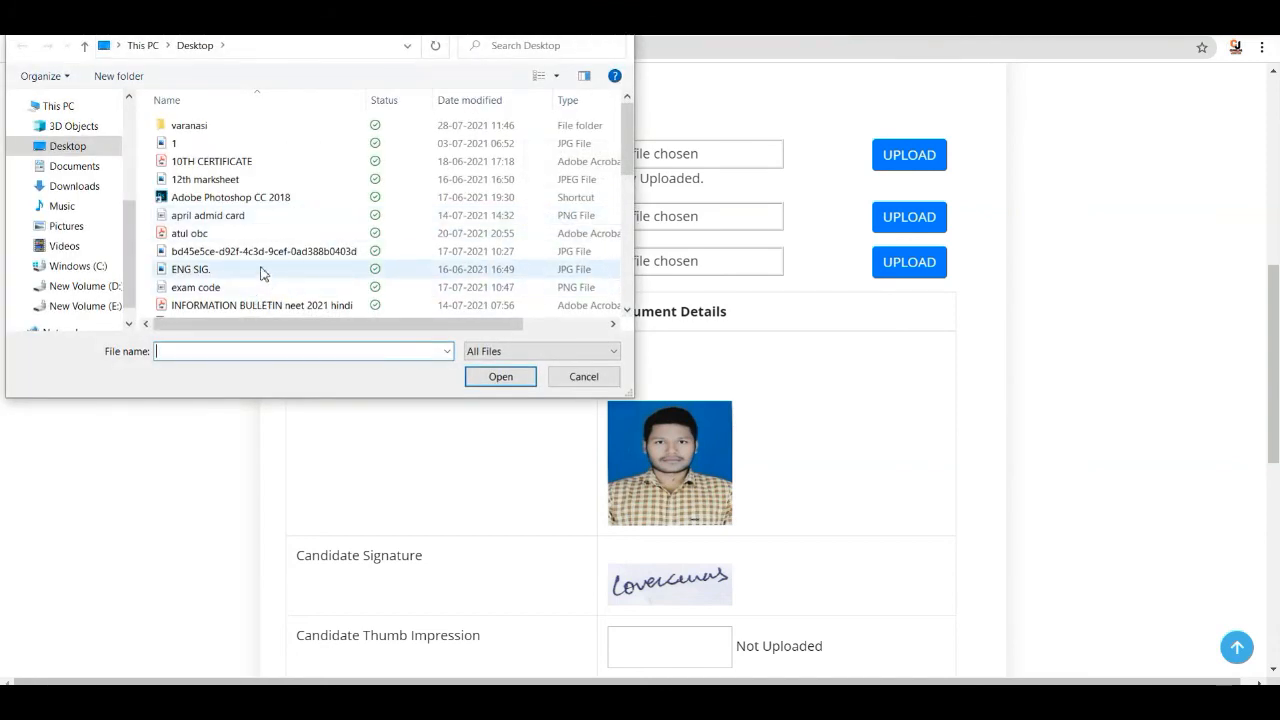
left_click(236, 270)
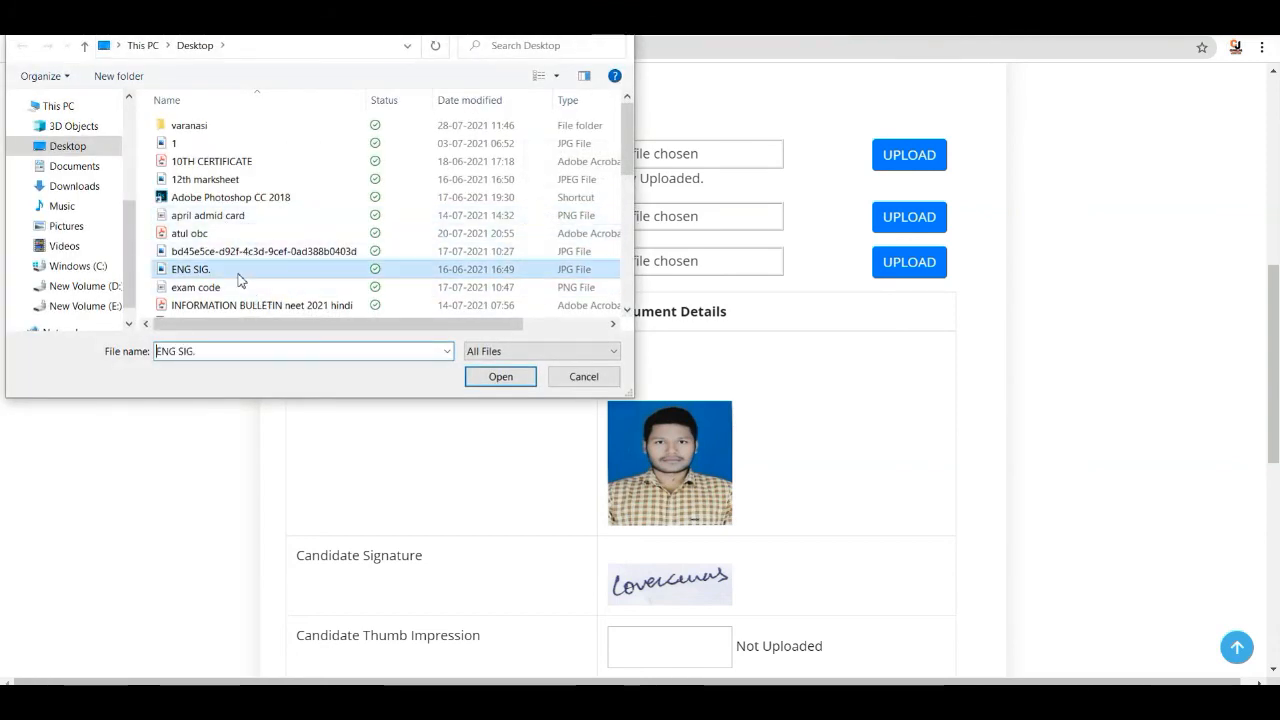
left_click(499, 377)
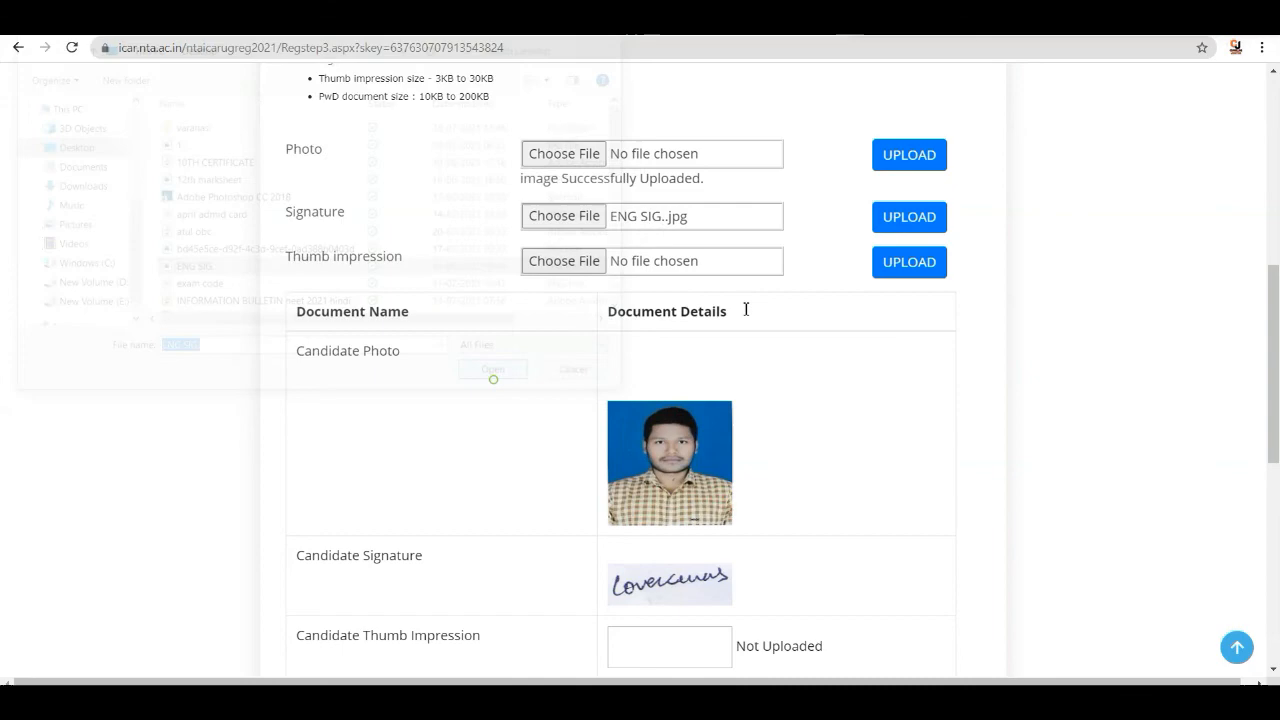
left_click(908, 217)
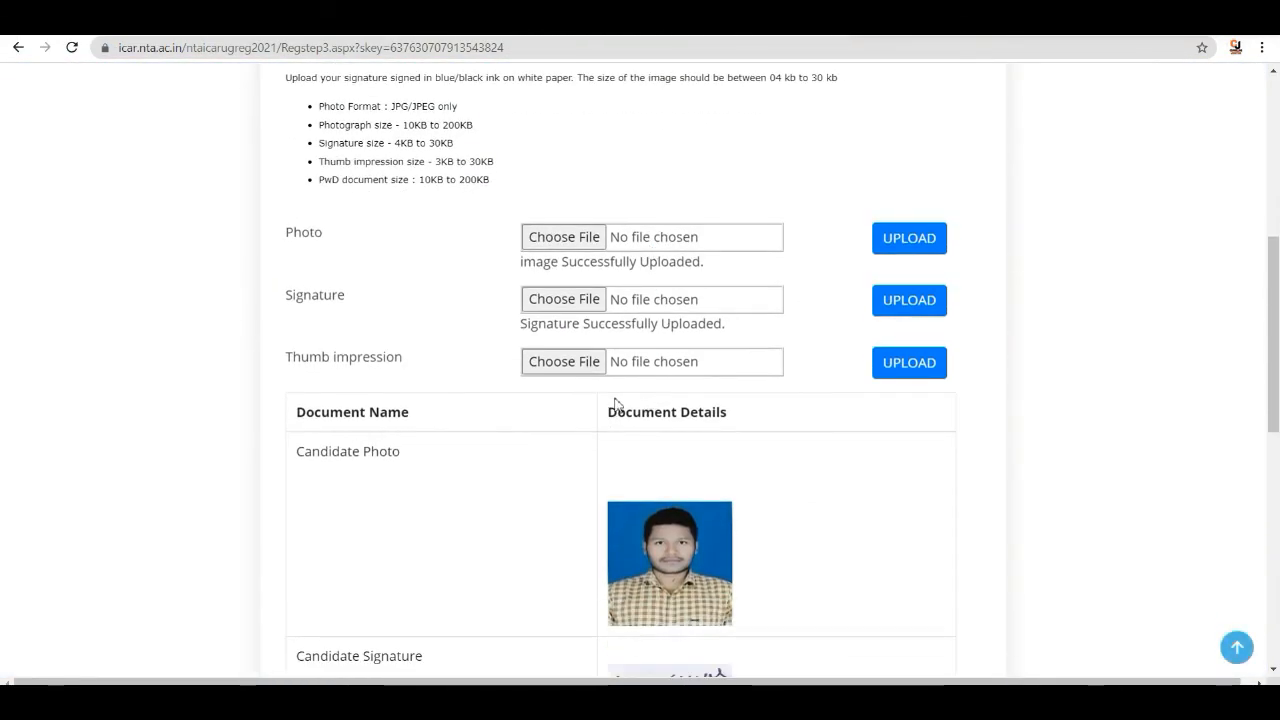
- Choose the THUMB image from the Desktop and upload it as the thumb impression
scroll(615, 404, "down", 3)
scroll(557, 282, "up", 2)
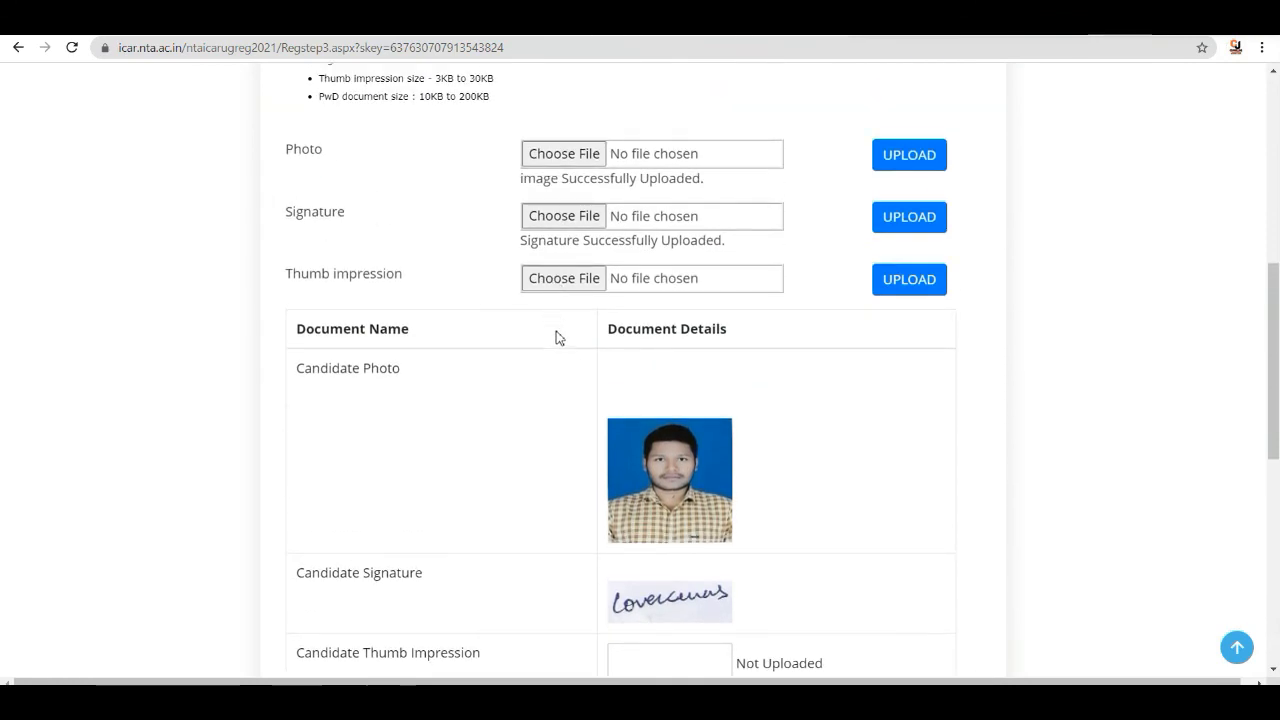
left_click(567, 280)
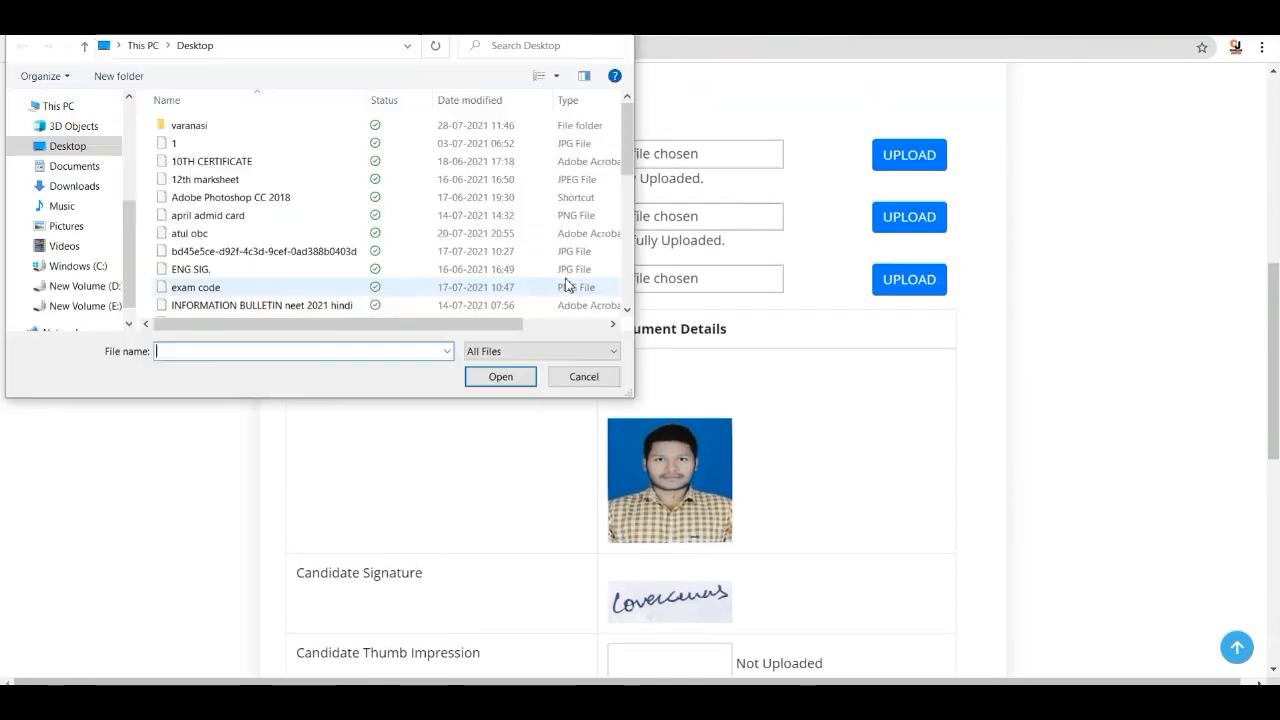
scroll(322, 215, "down", 5)
scroll(322, 219, "down", 4)
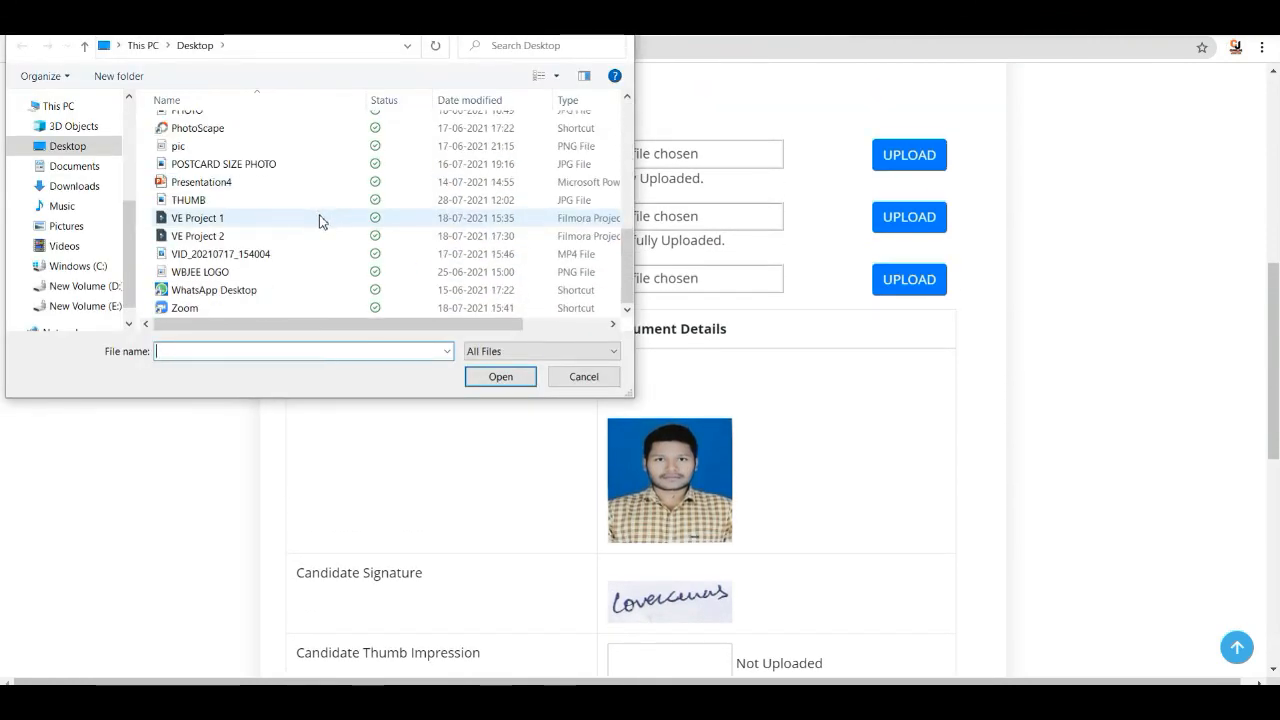
left_click(237, 202)
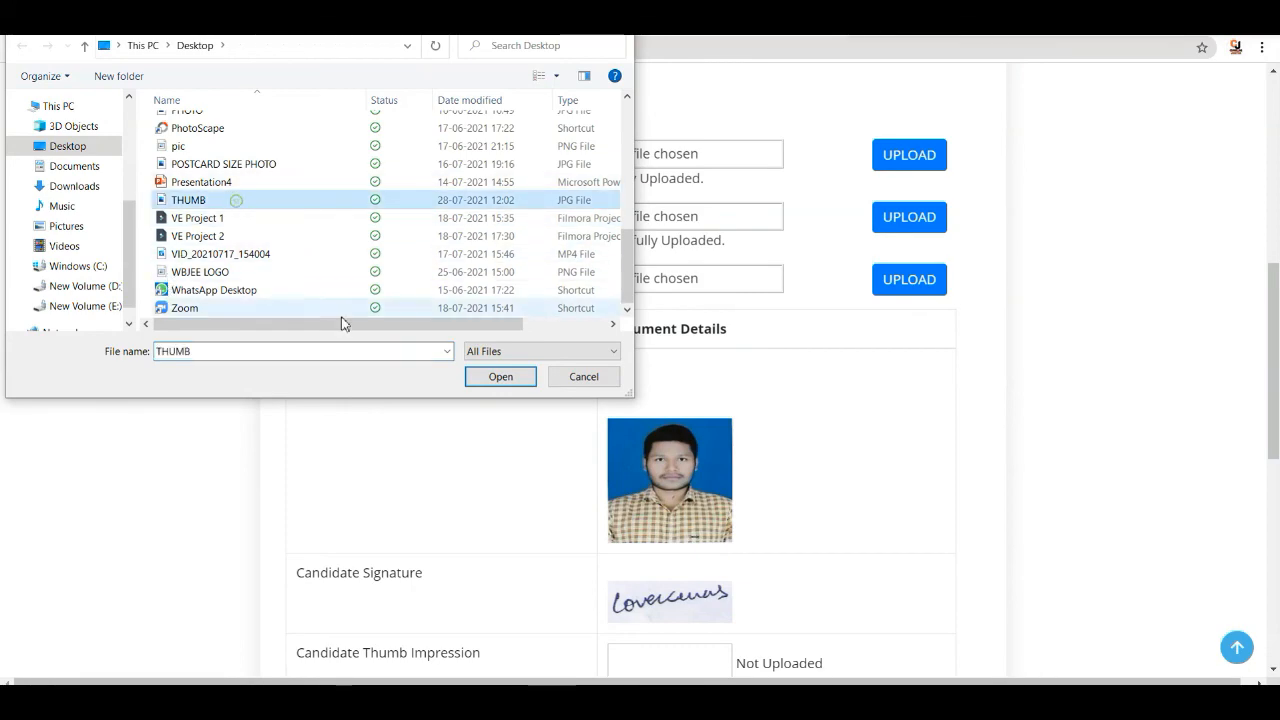
left_click(513, 378)
left_click(907, 278)
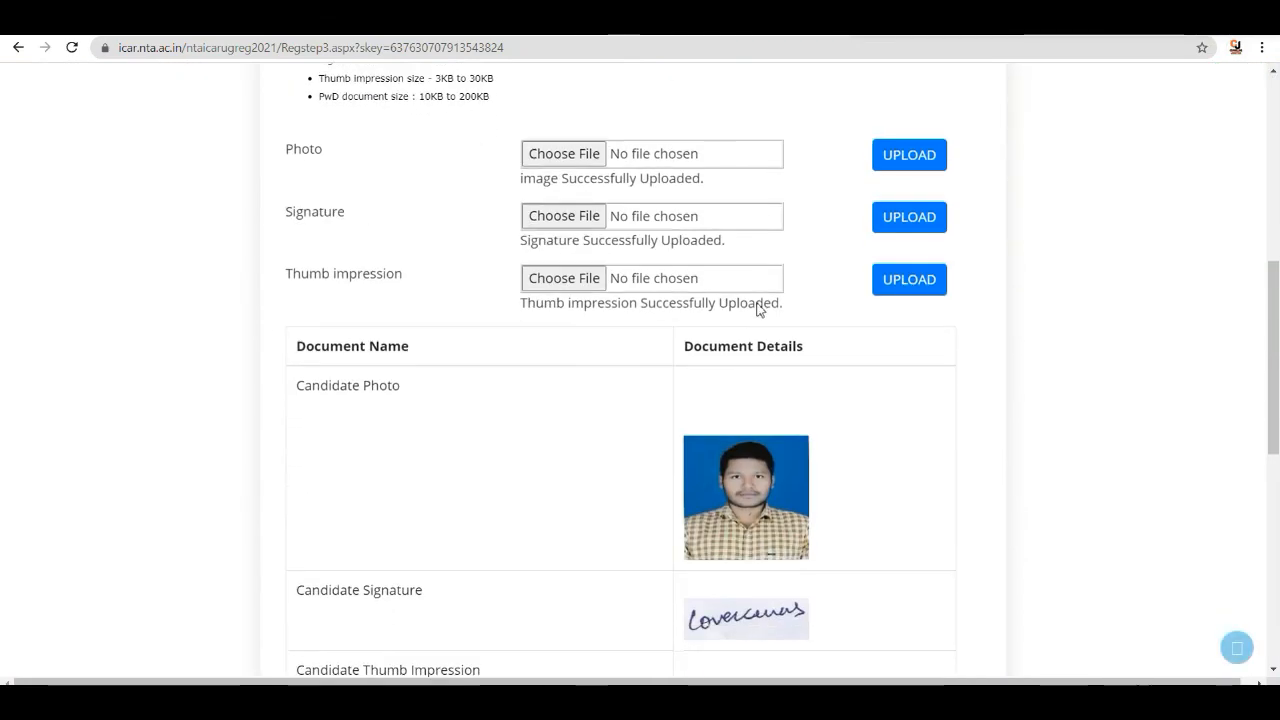
- Tick Photo, Signature and Thumb impression in the particulars checklist and accept the declaration
scroll(757, 310, "down", 4)
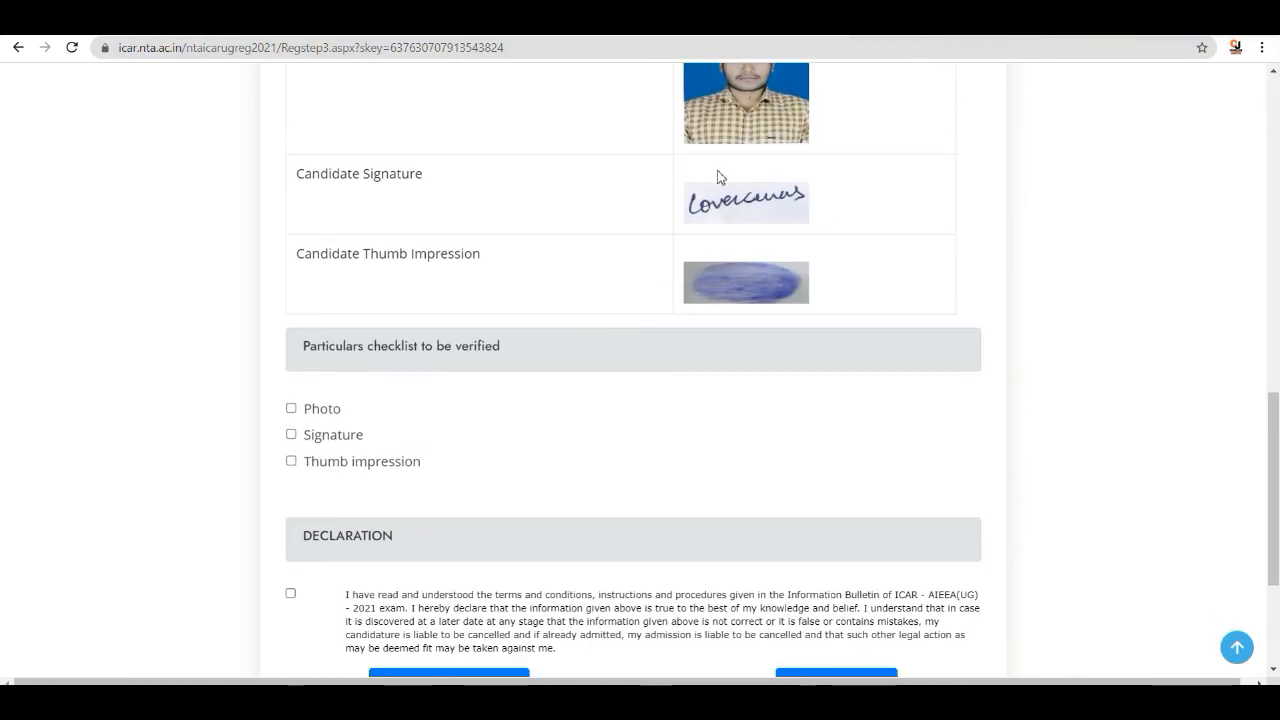
left_click(291, 408)
left_click(291, 460)
scroll(300, 440, "down", 2)
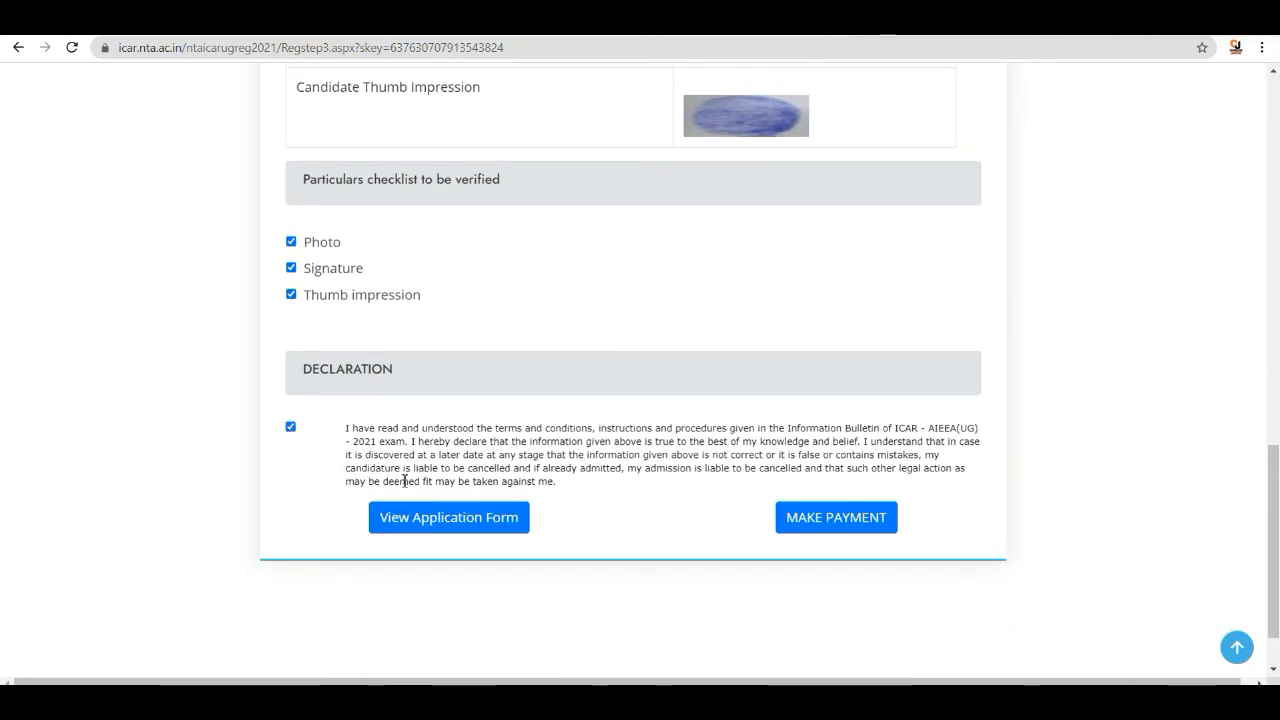
- Proceed to make the payment for the application
scroll(623, 349, "up", 3)
scroll(623, 349, "down", 3)
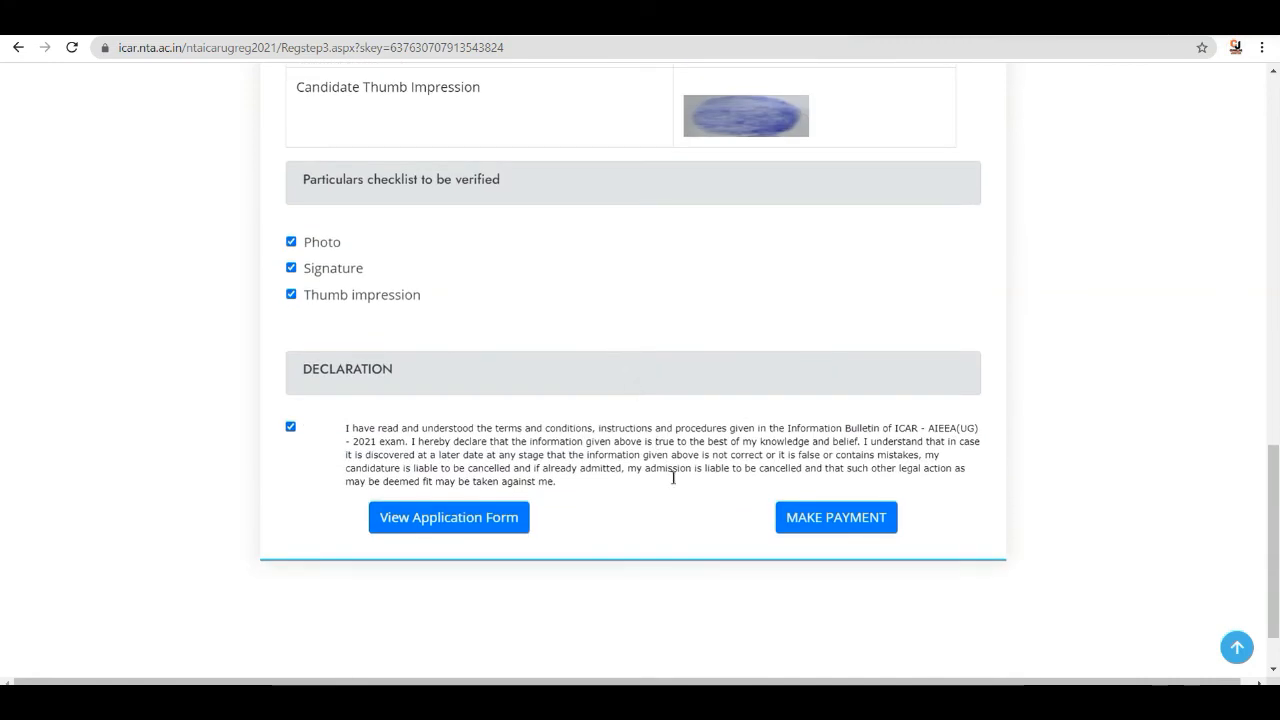
left_click(827, 526)
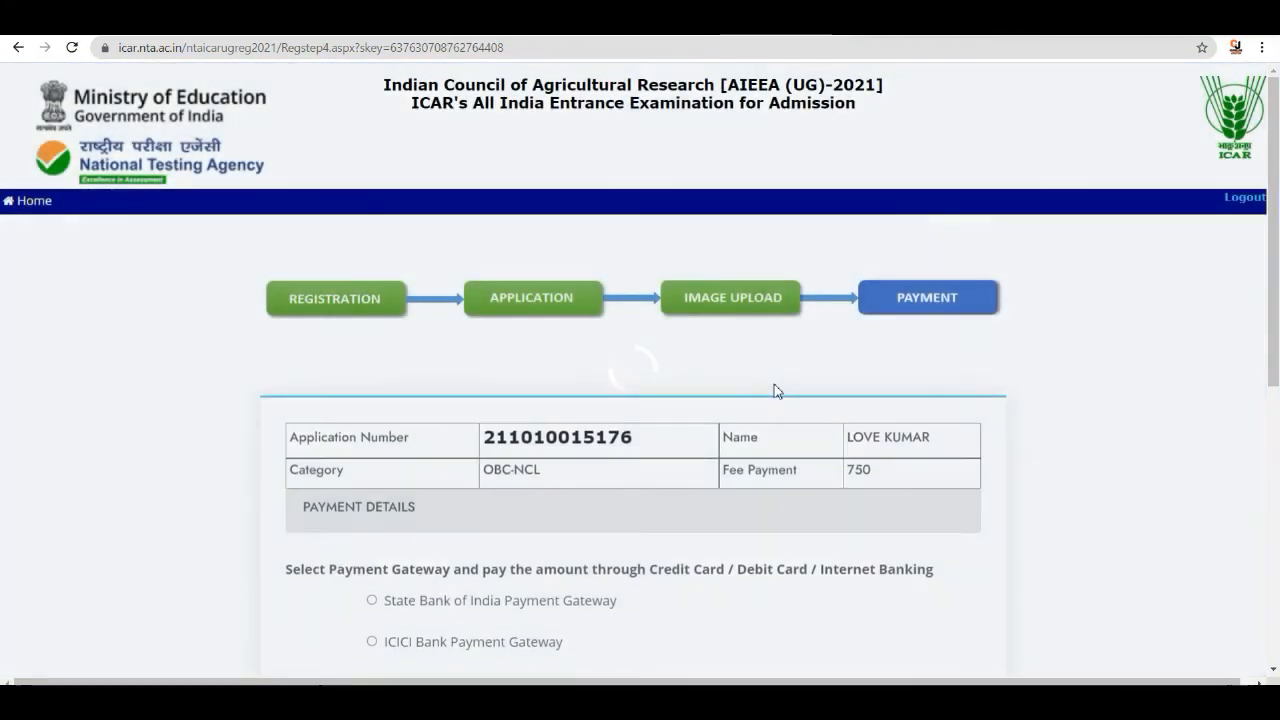
- Select the State Bank of India Payment Gateway, accept the declaration and proceed for payment
scroll(776, 391, "down", 5)
scroll(770, 383, "up", 2)
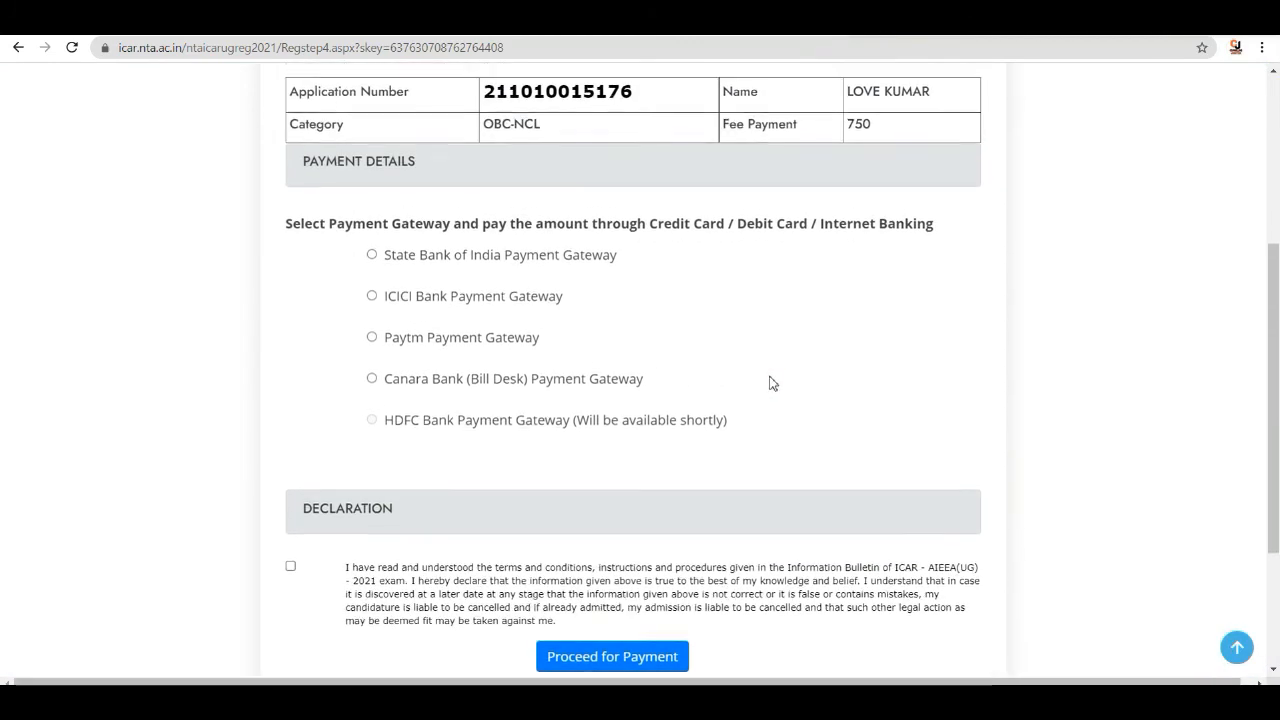
scroll(770, 383, "up", 1)
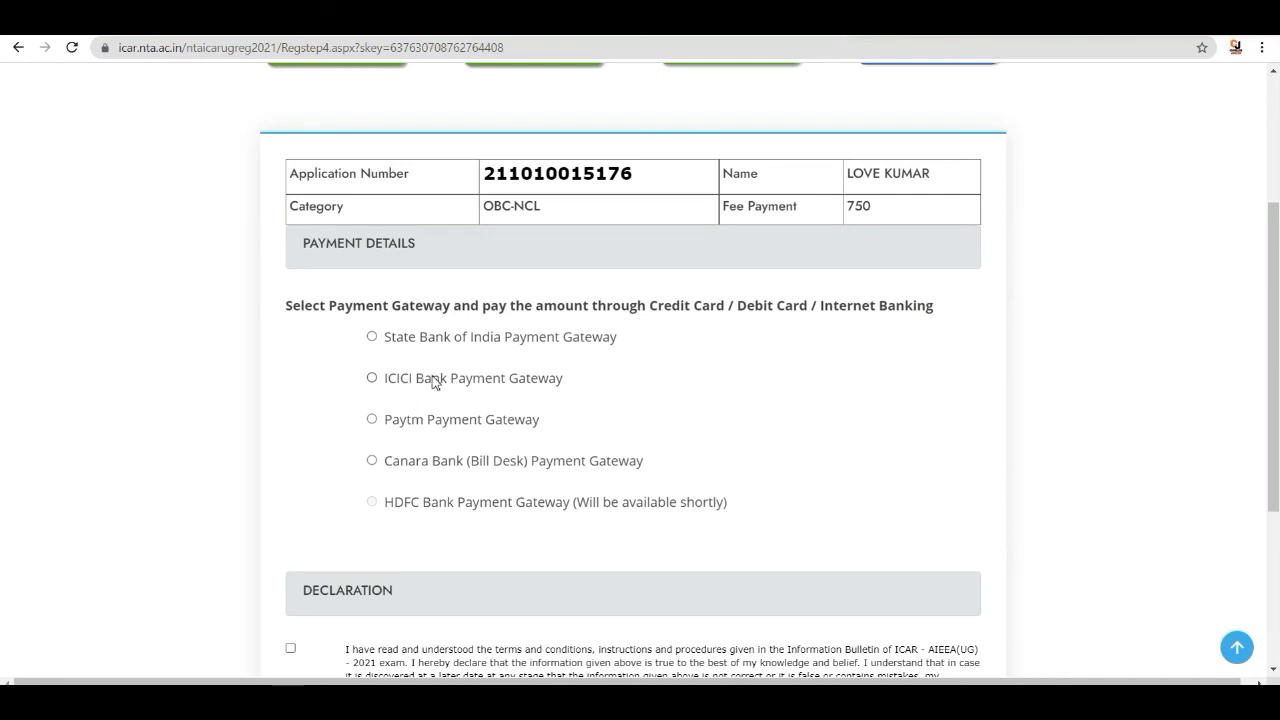
left_click(371, 338)
scroll(460, 373, "down", 1)
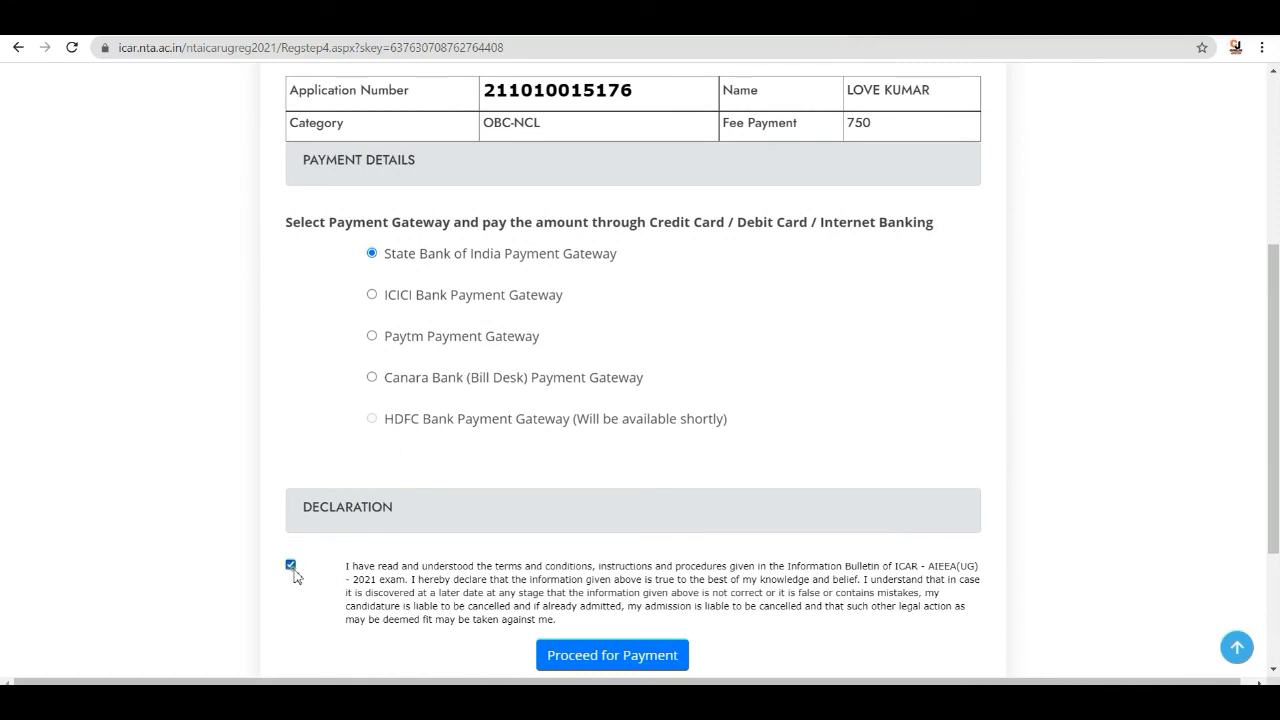
left_click(598, 656)
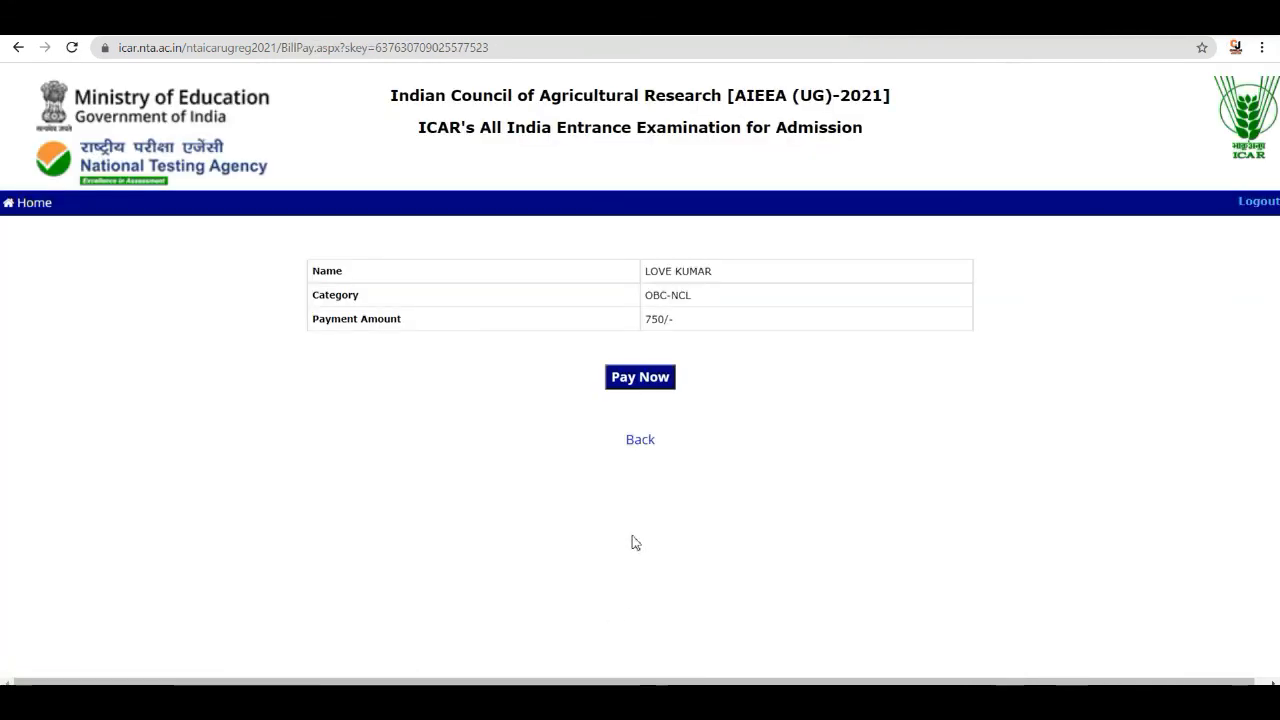
- Pay the 750 fee through SBI using Other Bank Debit Cards and confirm the payment details
left_click(640, 378)
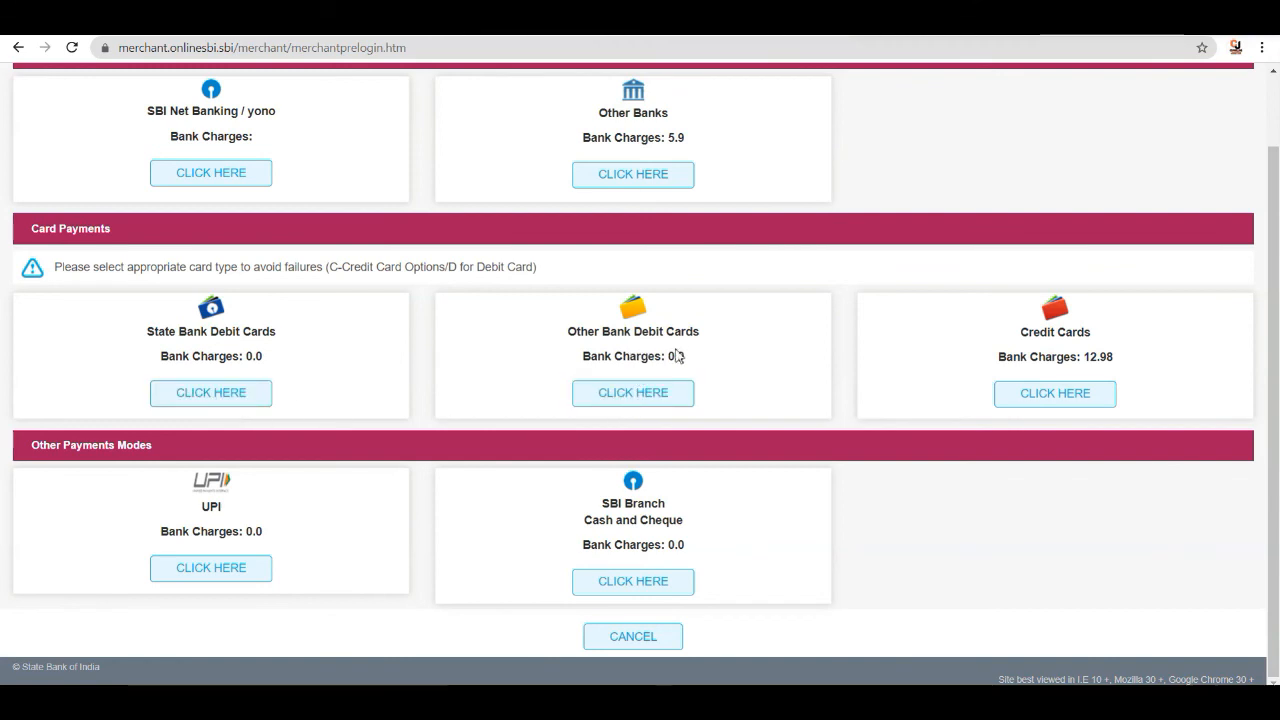
left_click(640, 403)
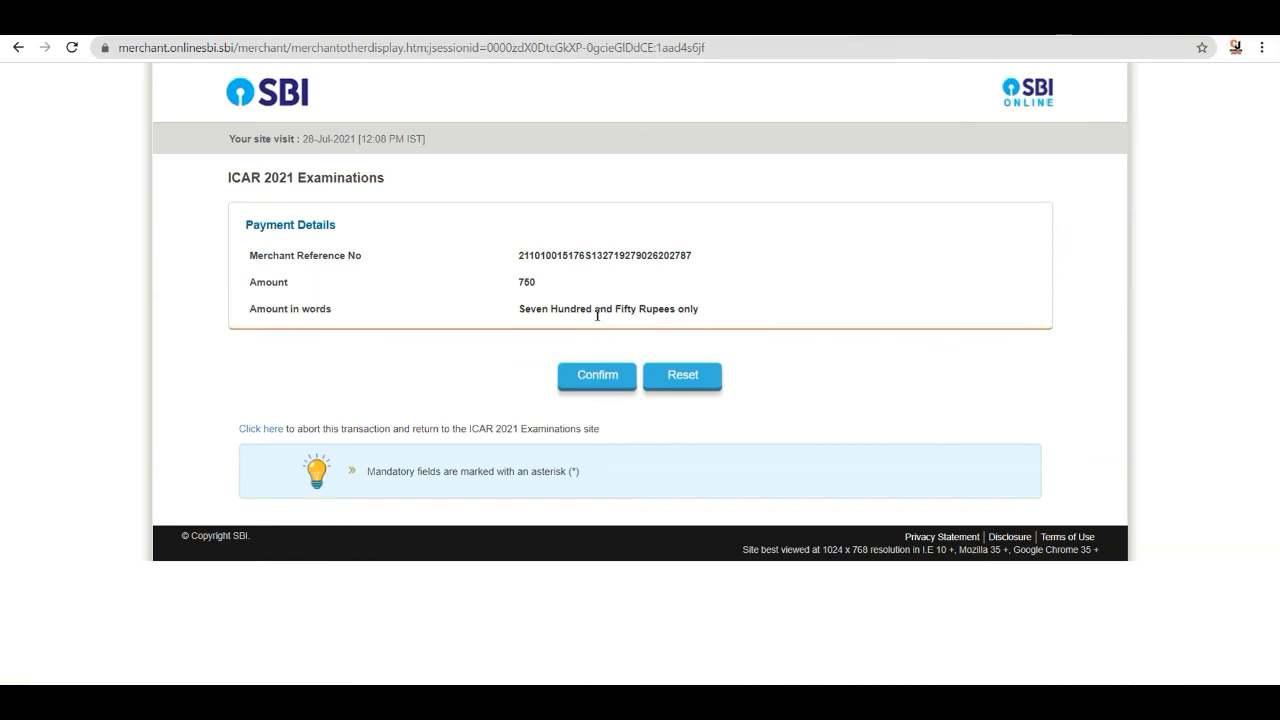
left_click(620, 383)
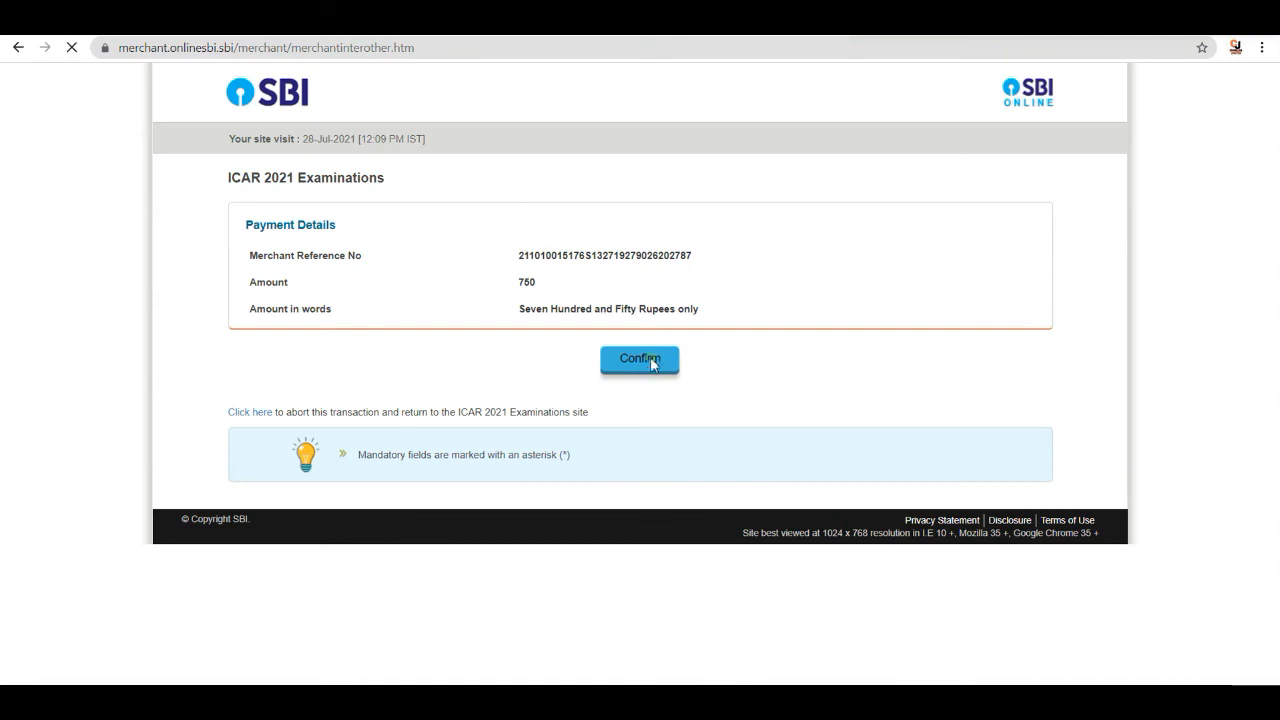